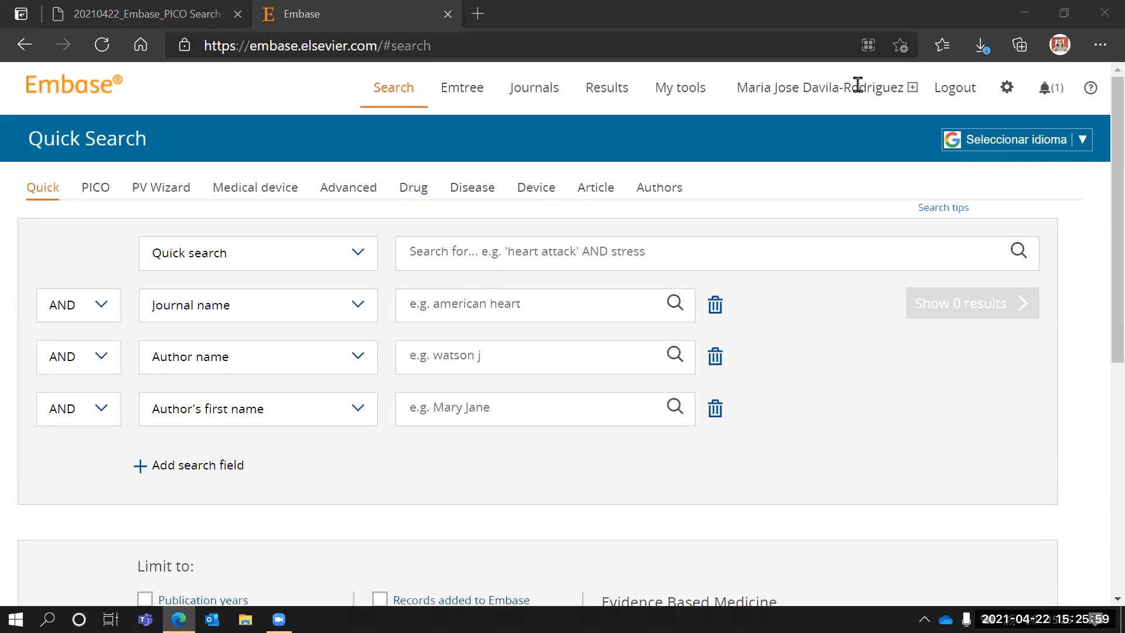
Step: Look up "physical the" in the Emtree thesaurus and open the suggested preferred term physiotherapy
{"action": "left_click", "coordinate": [783, 92]}
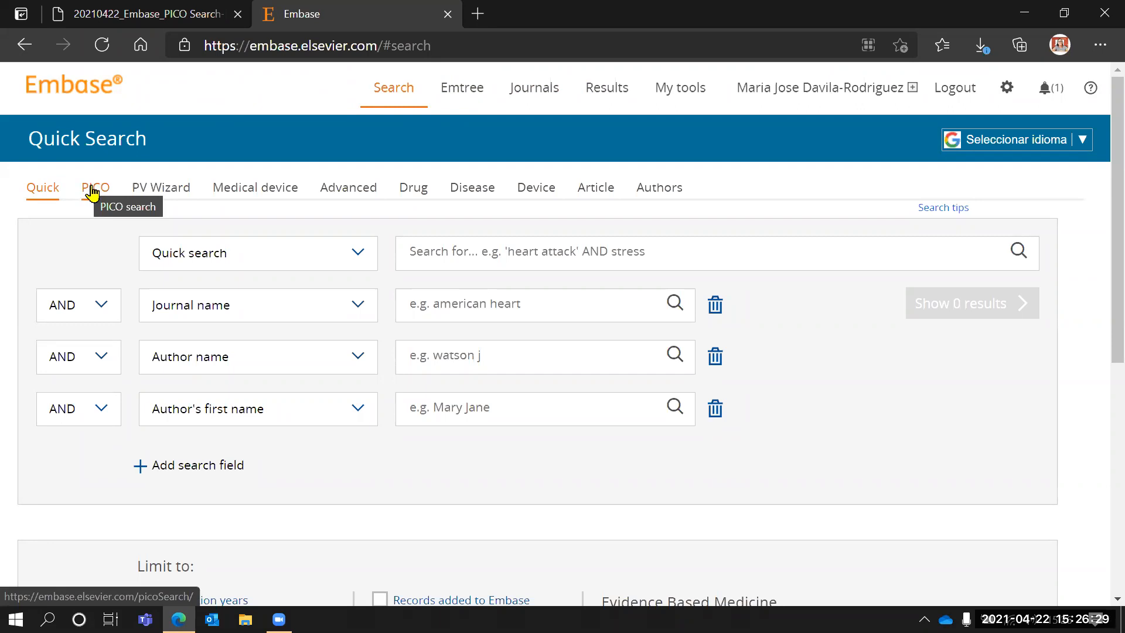
{"action": "left_click", "coordinate": [462, 95]}
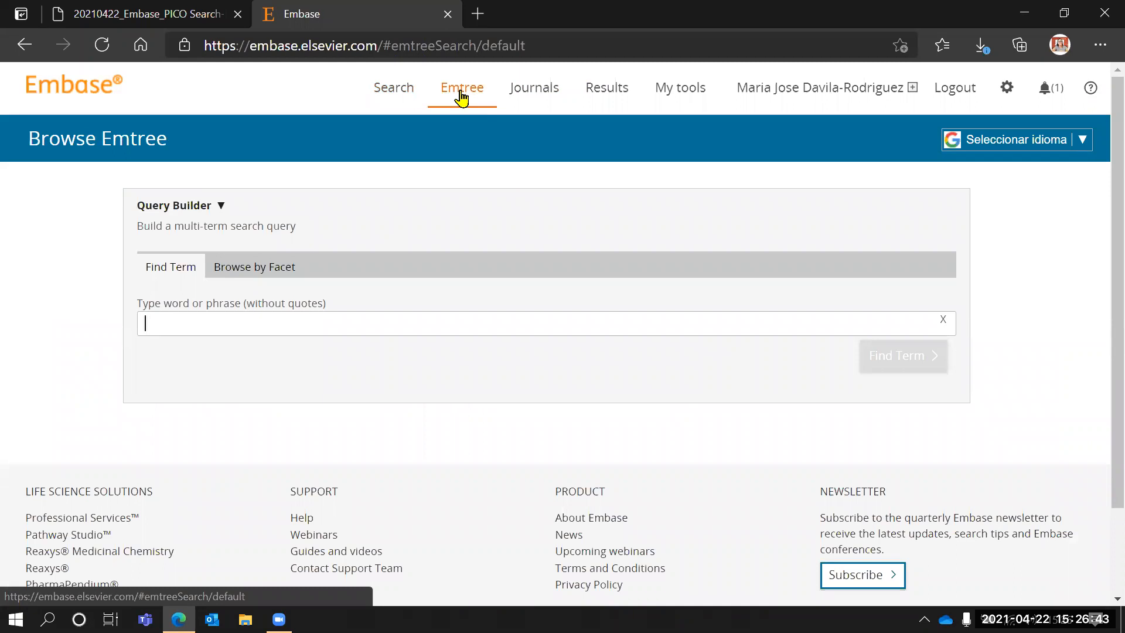
{"action": "type", "text": "physical th"}
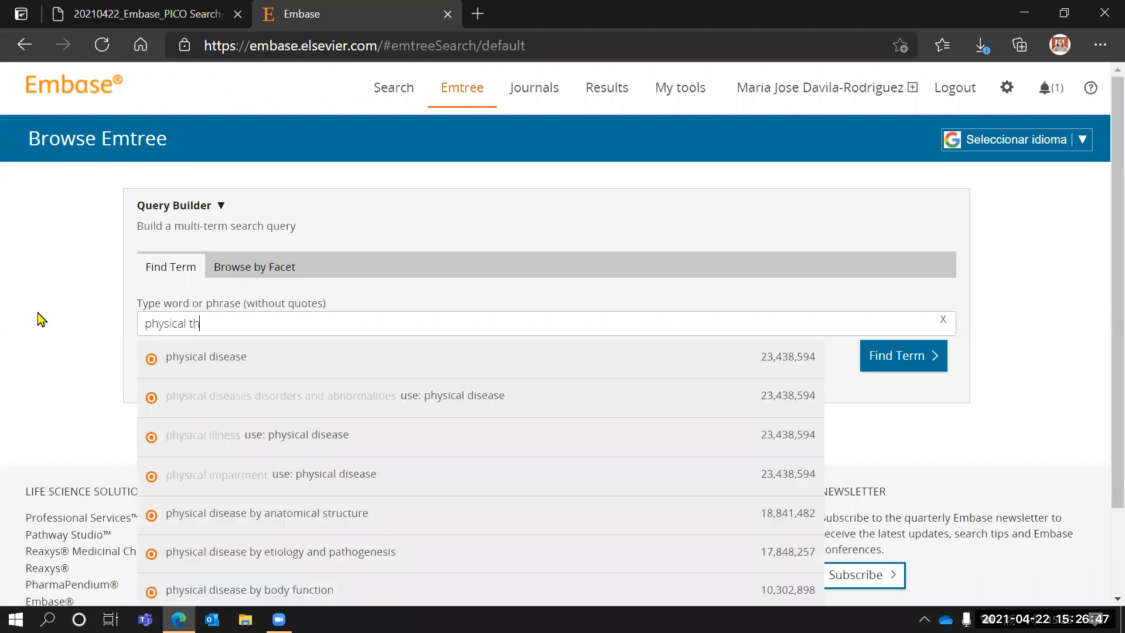
{"action": "type", "text": "e"}
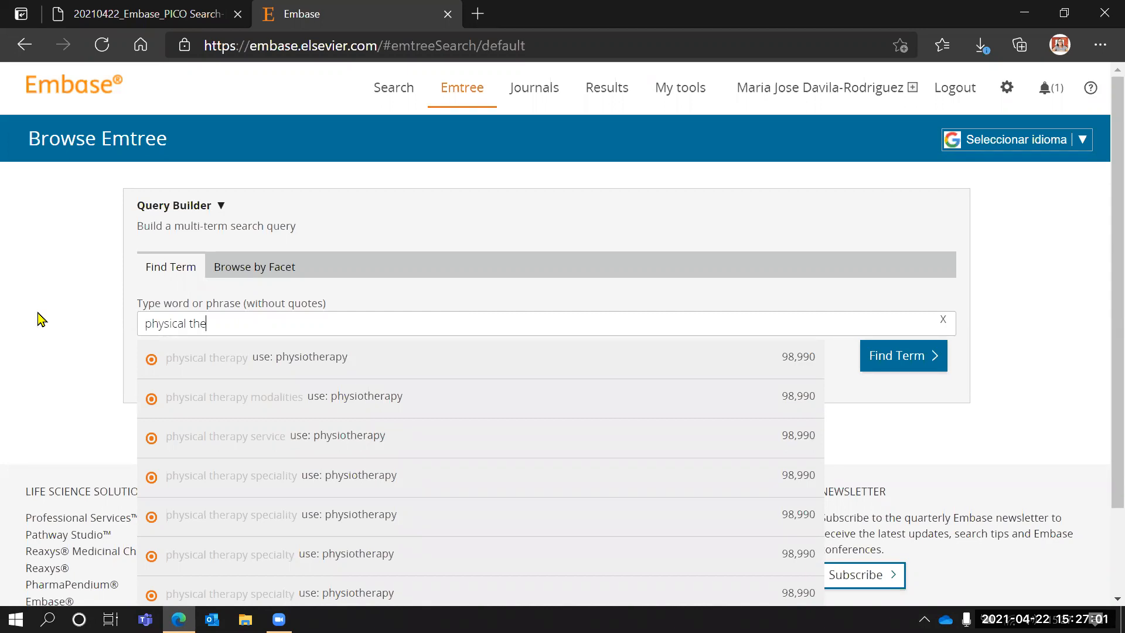
{"action": "scroll", "coordinate": [71, 340], "scroll_direction": "down", "scroll_amount": 2}
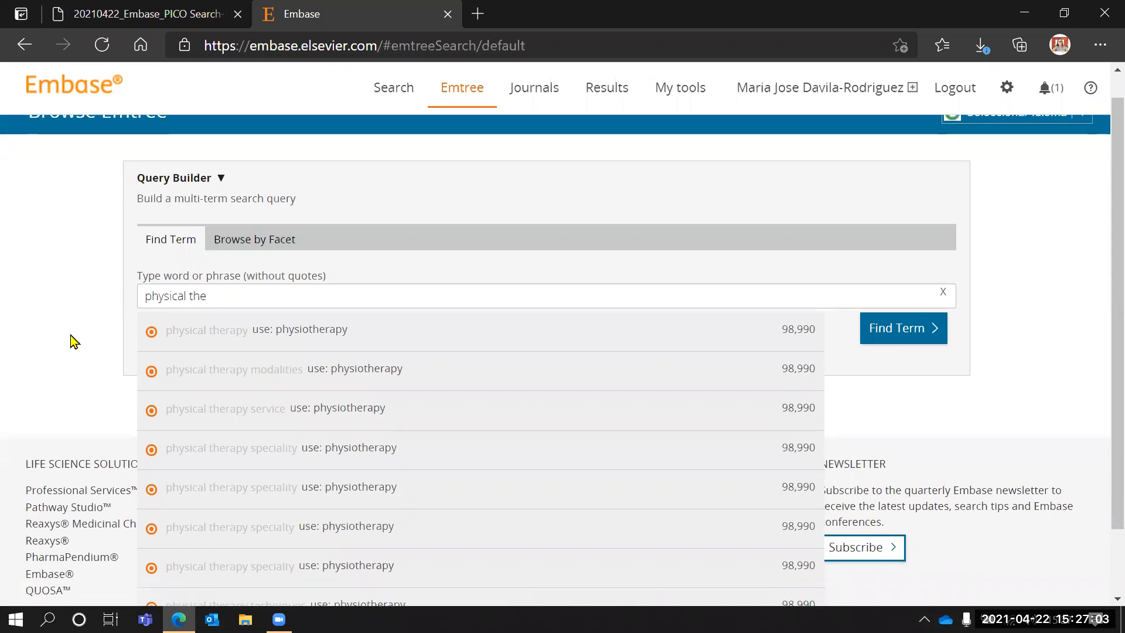
{"action": "scroll", "coordinate": [70, 335], "scroll_direction": "down", "scroll_amount": 1}
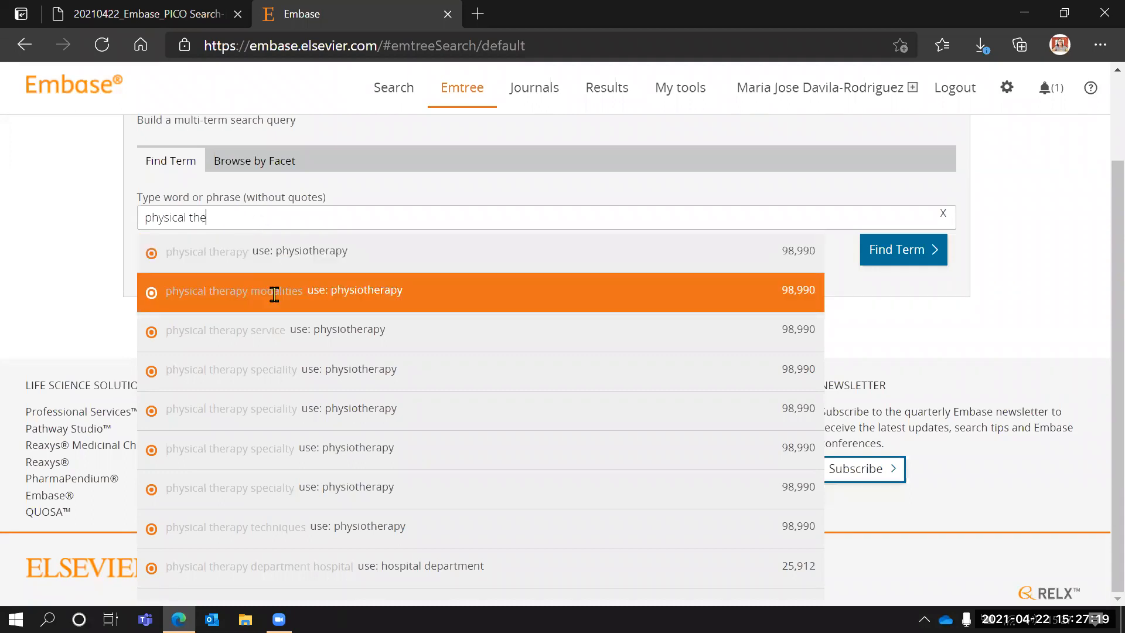
{"action": "left_click", "coordinate": [321, 268]}
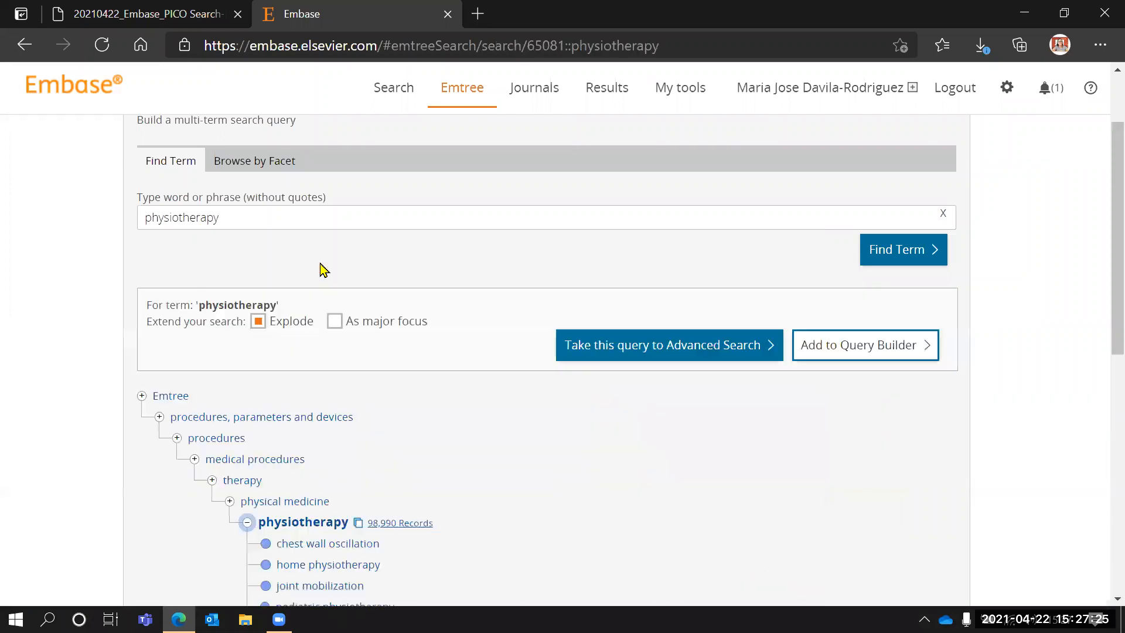
Step: Examine the physiotherapy term's hierarchy, the year it was added, its synonyms and its Dorland's dictionary definition
{"action": "scroll", "coordinate": [445, 497], "scroll_direction": "down", "scroll_amount": 2}
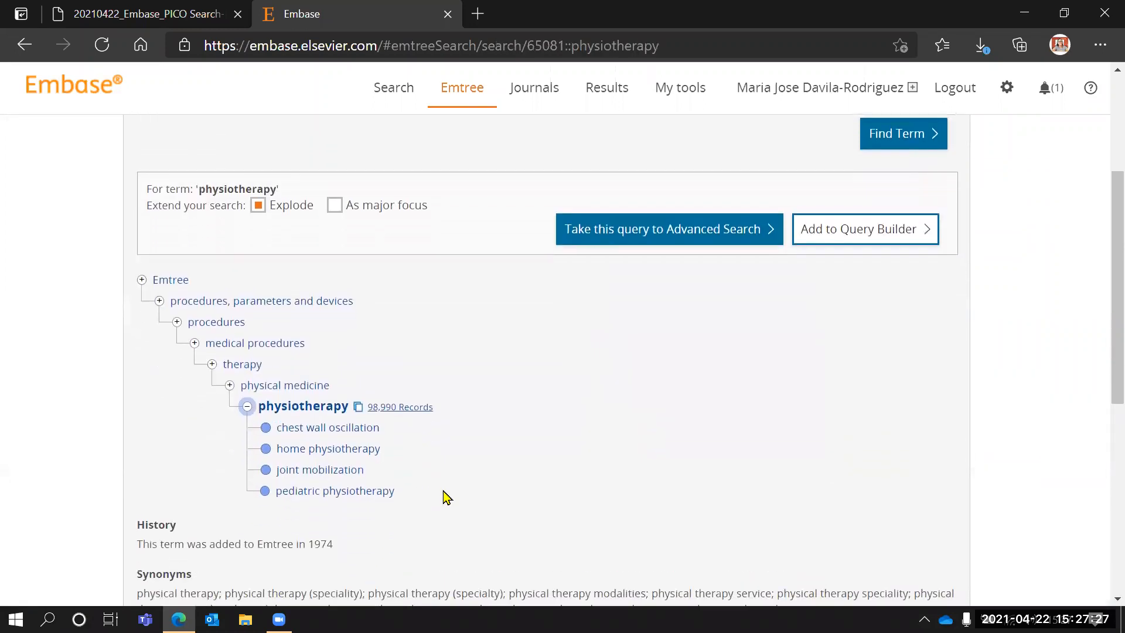
{"action": "scroll", "coordinate": [445, 497], "scroll_direction": "down", "scroll_amount": 1}
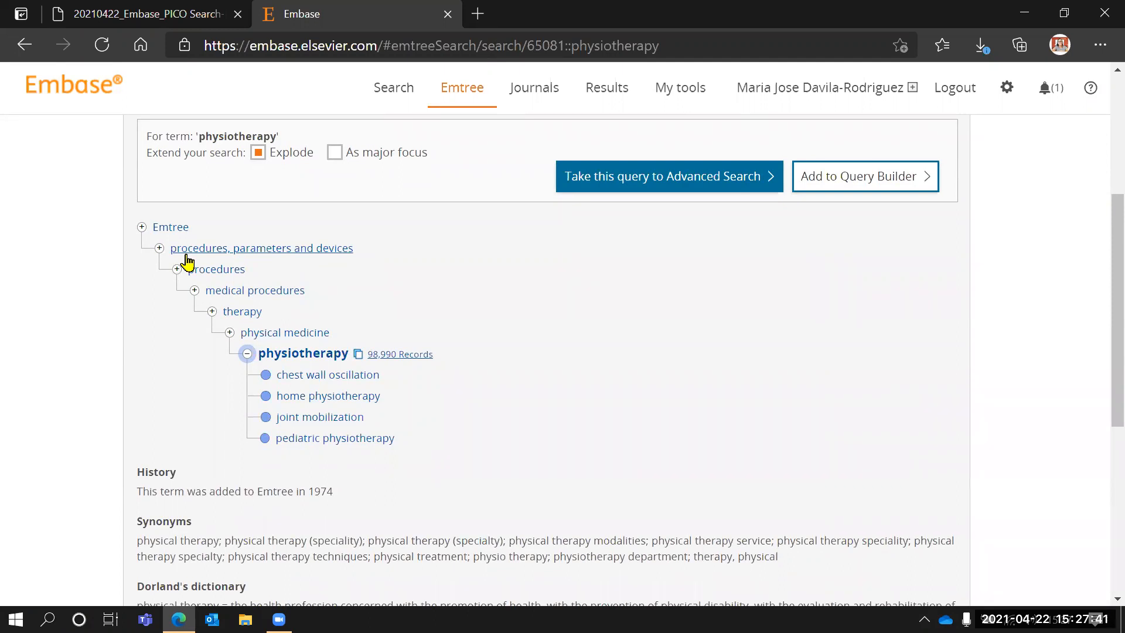
{"action": "scroll", "coordinate": [135, 334], "scroll_direction": "down", "scroll_amount": 2}
{"action": "left_click_drag", "start_coordinate": [310, 360], "coordinate": [333, 359]}
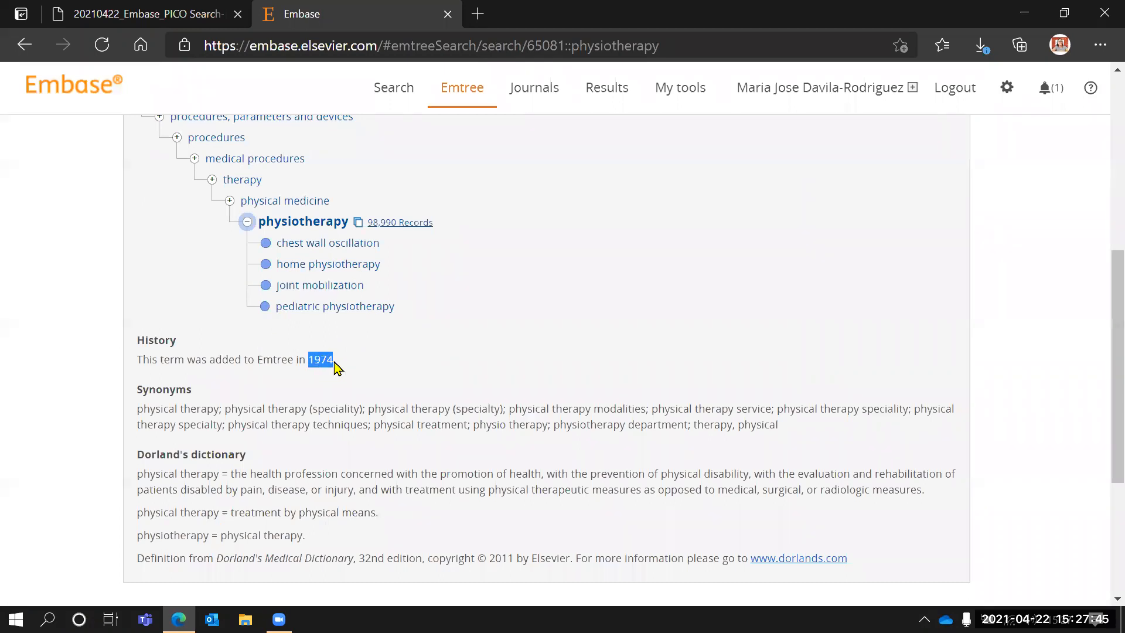
{"action": "scroll", "coordinate": [713, 451], "scroll_direction": "down", "scroll_amount": 2}
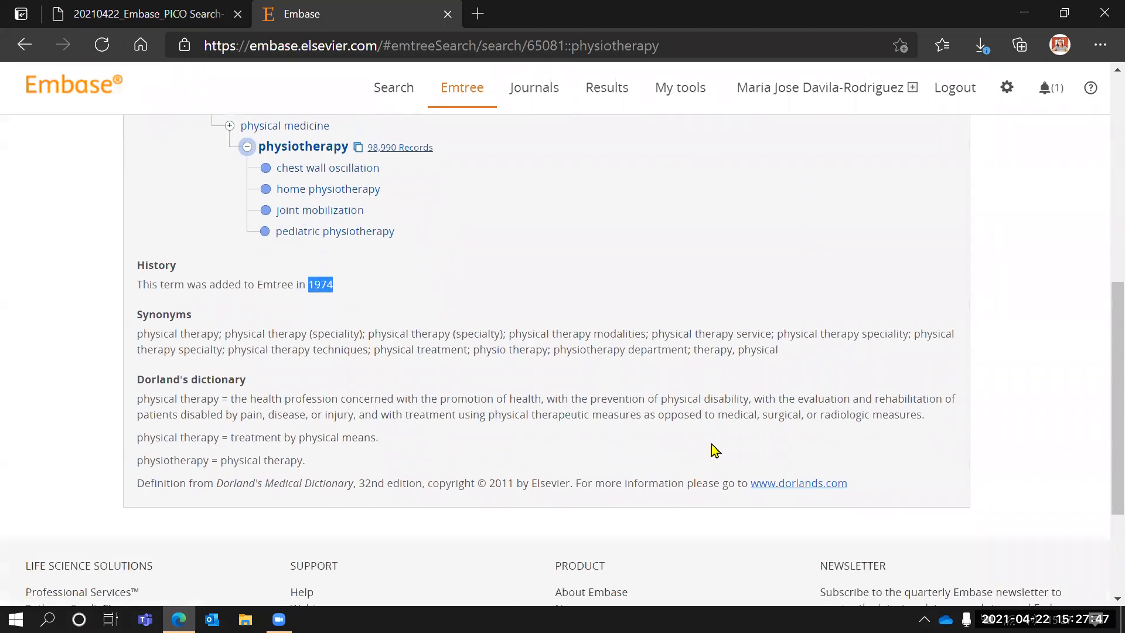
{"action": "left_click", "coordinate": [757, 336]}
{"action": "left_click_drag", "start_coordinate": [757, 337], "coordinate": [121, 329]}
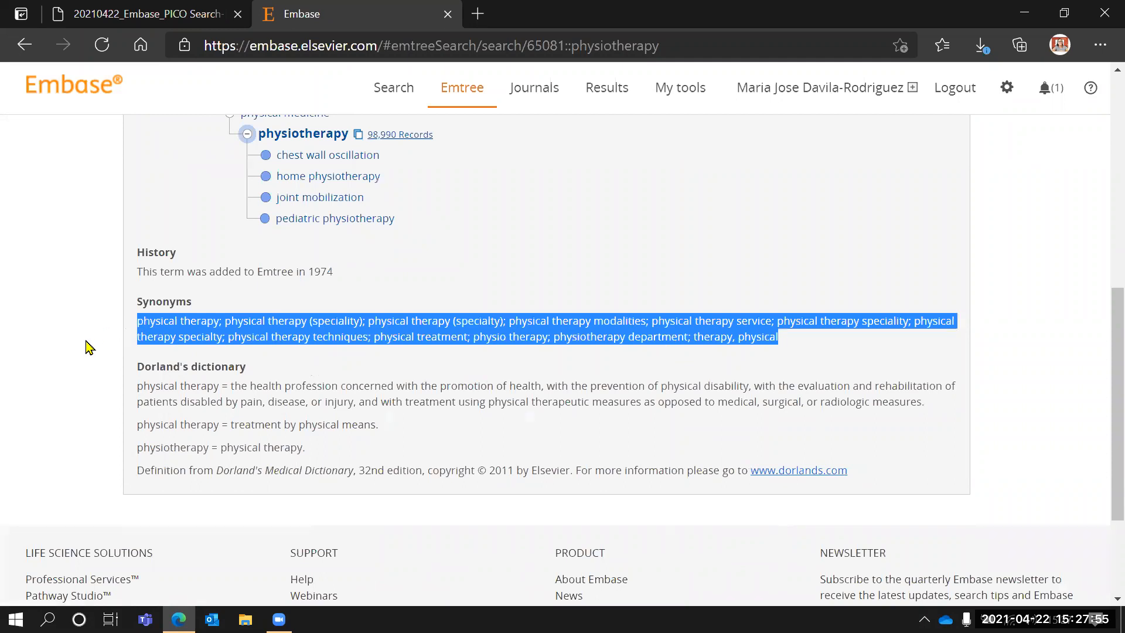
{"action": "scroll", "coordinate": [76, 356], "scroll_direction": "down", "scroll_amount": 1}
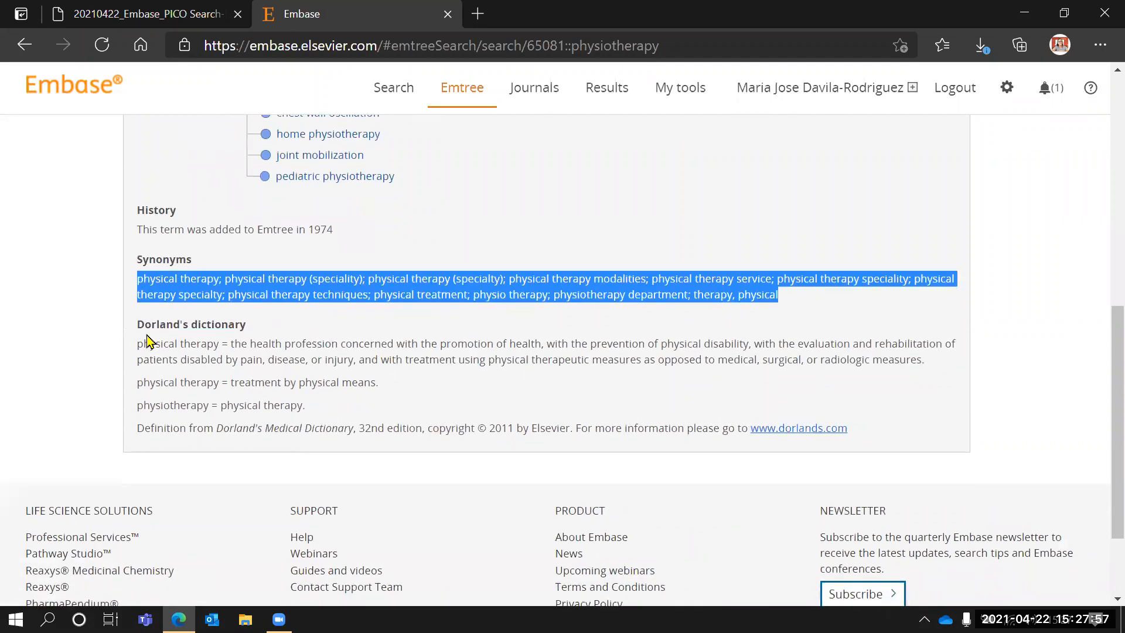
{"action": "left_click_drag", "start_coordinate": [137, 324], "coordinate": [322, 413]}
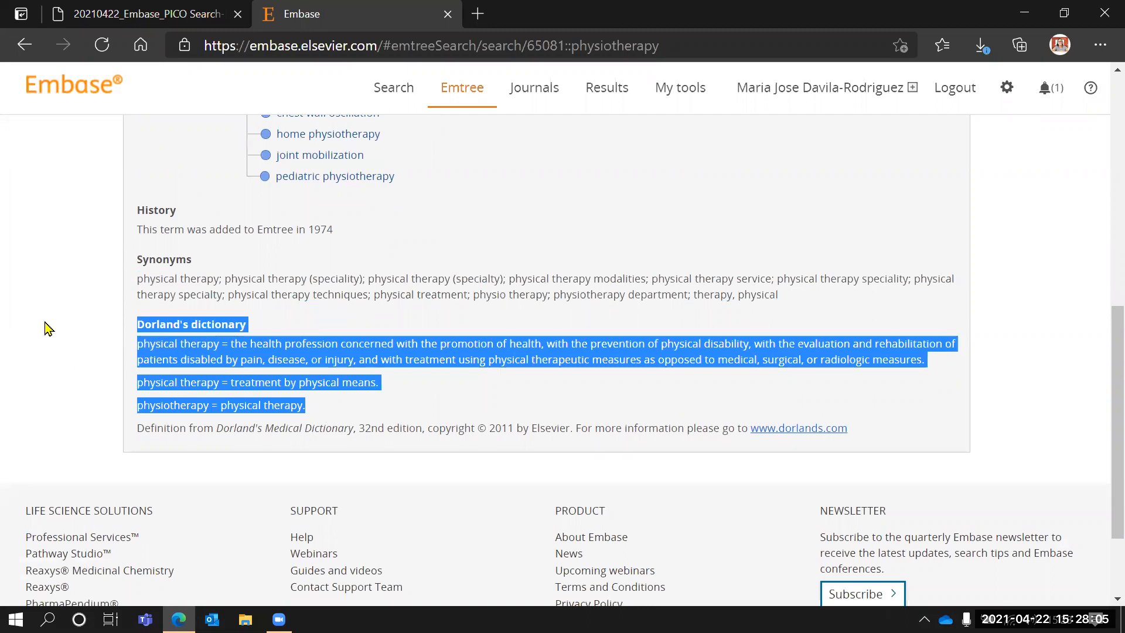
Step: Open the narrower term home physiotherapy and examine where it sits in the Emtree hierarchy
{"action": "scroll", "coordinate": [49, 329], "scroll_direction": "up", "scroll_amount": 2}
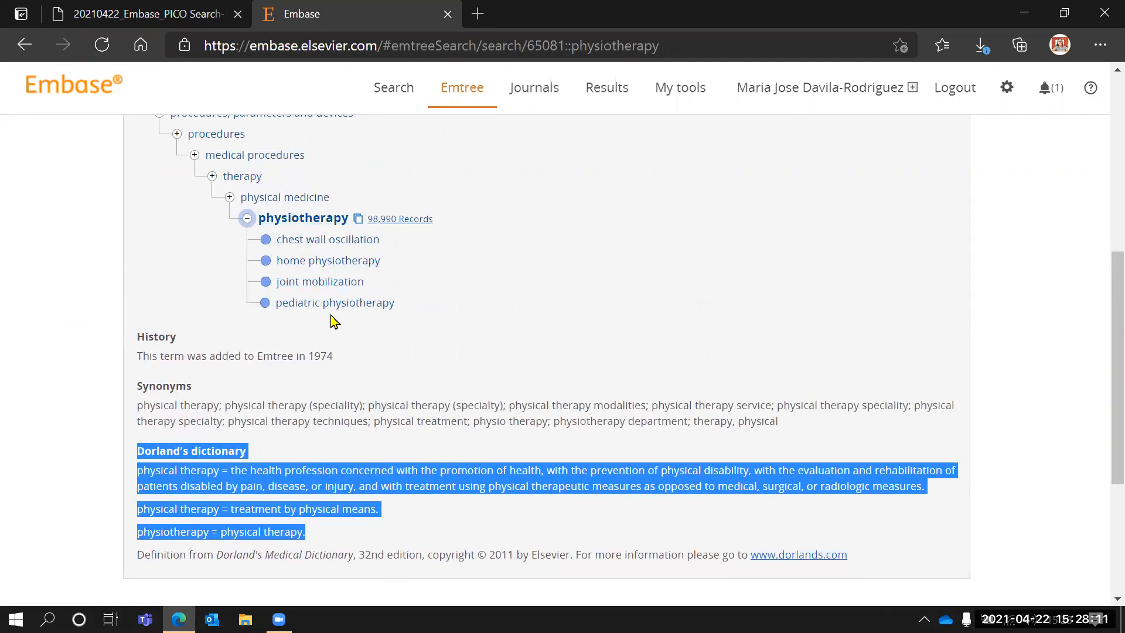
{"action": "left_click", "coordinate": [334, 263]}
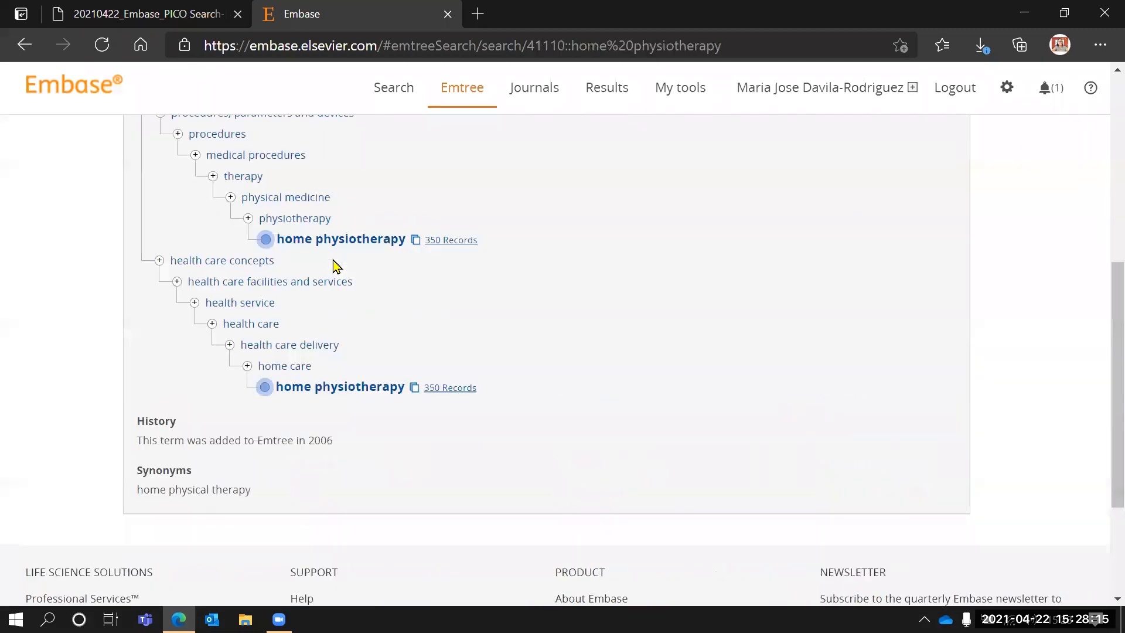
{"action": "scroll", "coordinate": [334, 265], "scroll_direction": "up", "scroll_amount": 1}
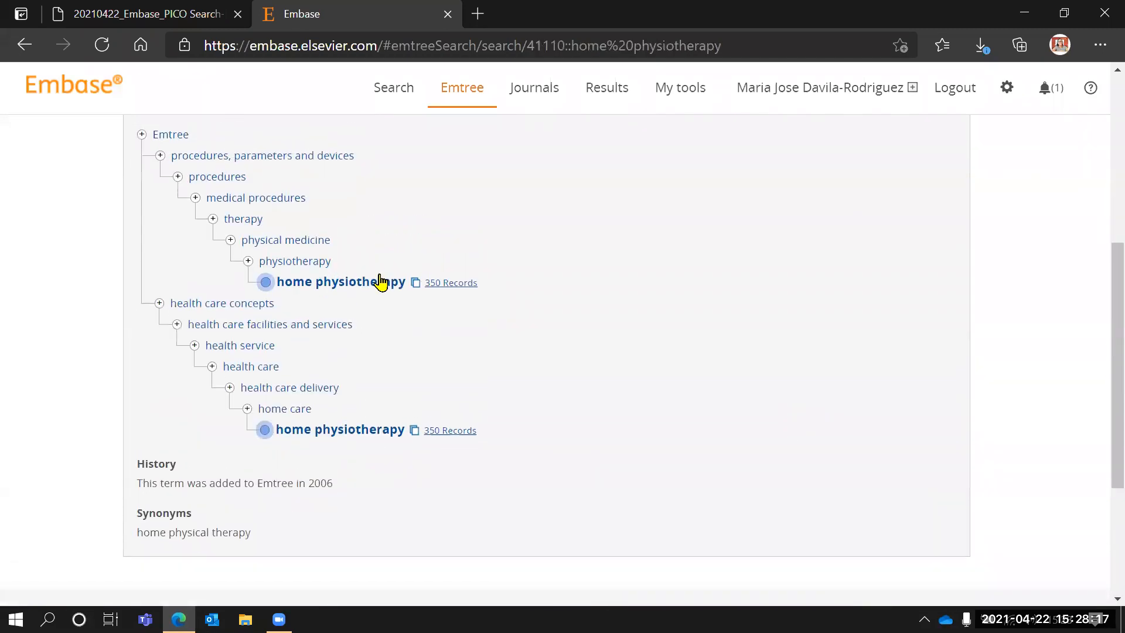
{"action": "scroll", "coordinate": [389, 319], "scroll_direction": "up", "scroll_amount": 1}
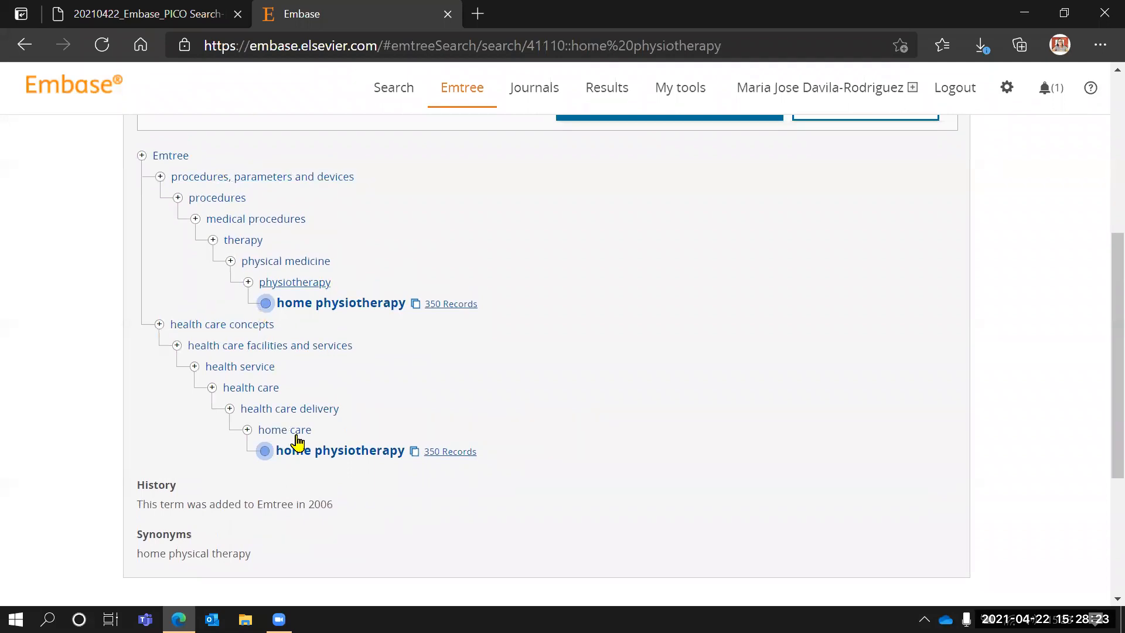
{"action": "scroll", "coordinate": [299, 440], "scroll_direction": "up", "scroll_amount": 1}
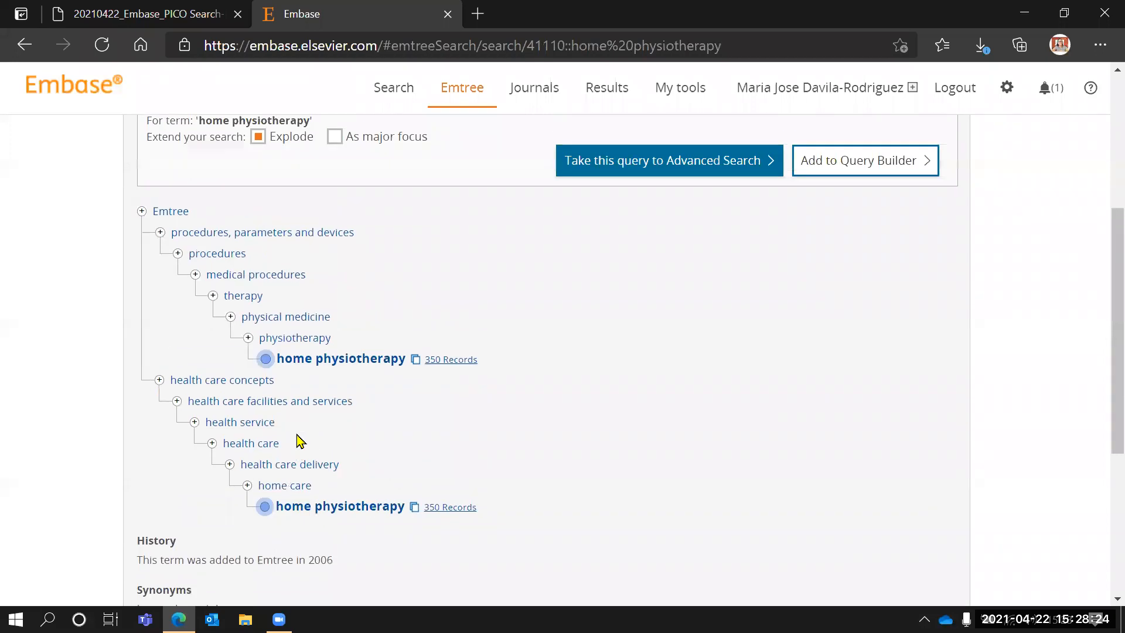
Step: Go back to the physiotherapy term and open its narrower term pediatric physiotherapy to view its hierarchy
{"action": "left_click", "coordinate": [289, 338]}
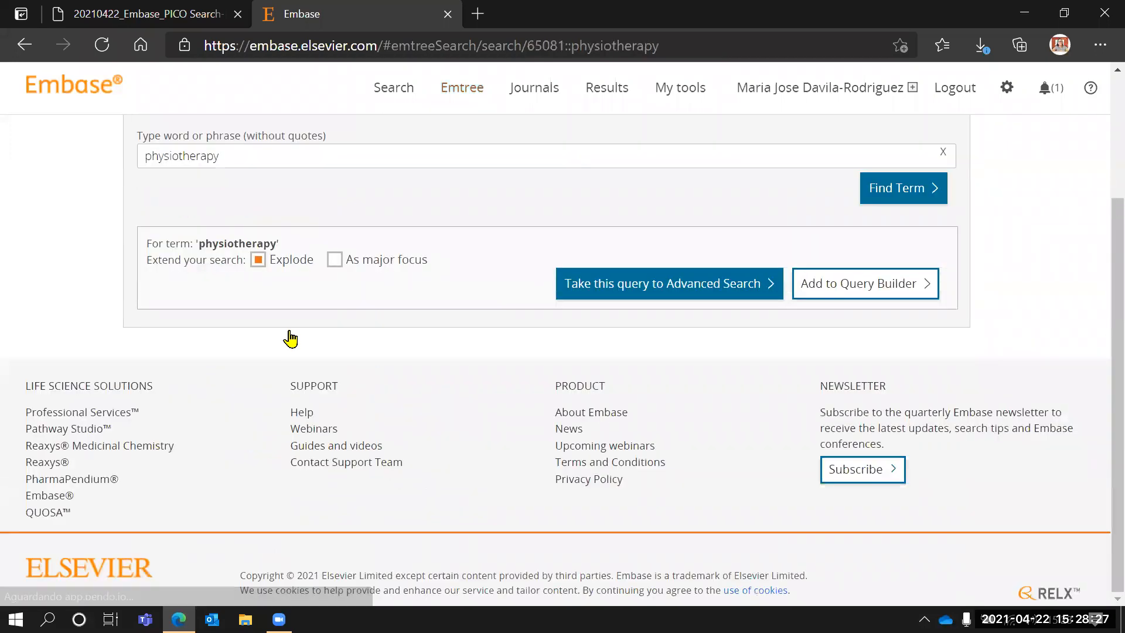
{"action": "scroll", "coordinate": [371, 366], "scroll_direction": "down", "scroll_amount": 1}
{"action": "left_click", "coordinate": [369, 363]}
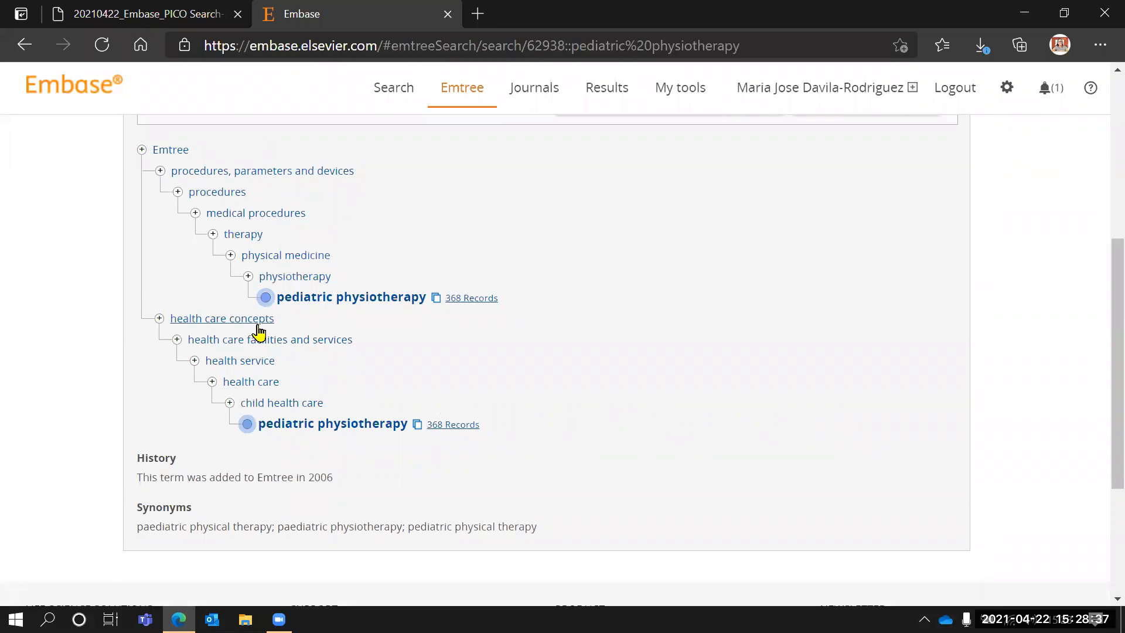
Step: Return to the physiotherapy term from pediatric physiotherapy and open its linked records as search results
{"action": "left_click", "coordinate": [295, 278]}
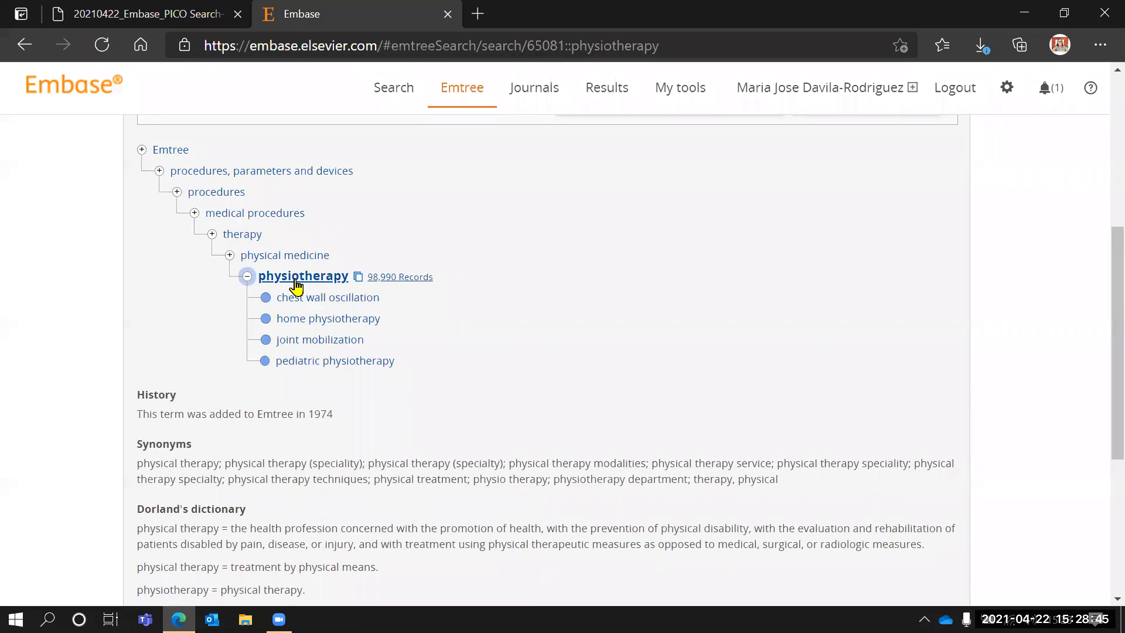
{"action": "left_click", "coordinate": [392, 277]}
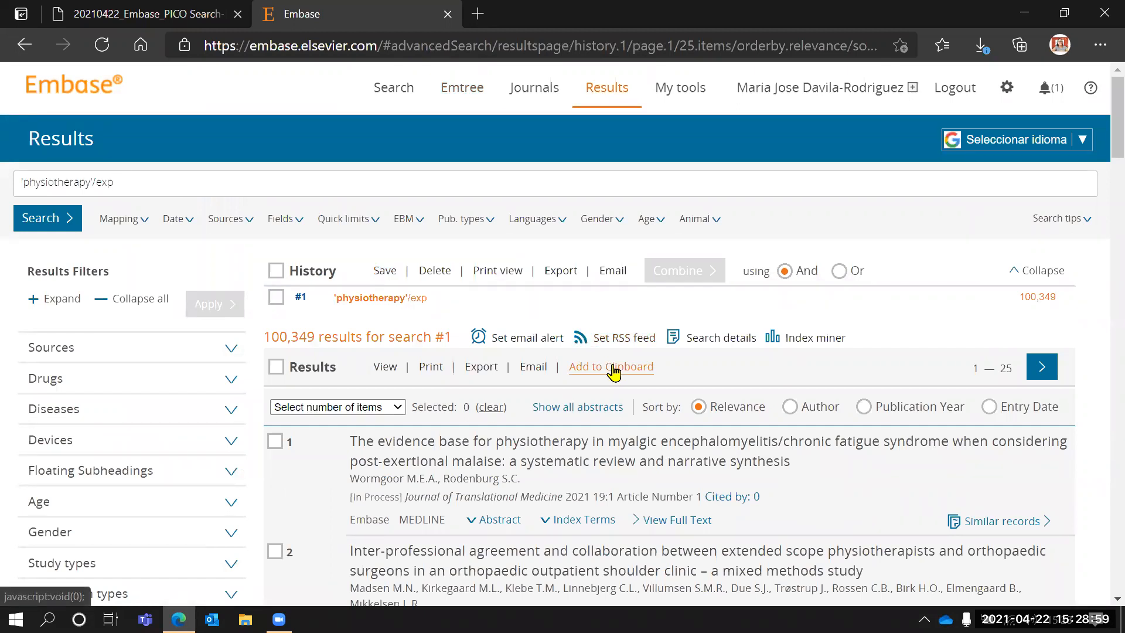
Step: Review the Drugs results filter and the key subheadings for nonsteroid antiinflammatory agent, then collapse the filter without selecting anything
{"action": "scroll", "coordinate": [613, 370], "scroll_direction": "down", "scroll_amount": 1}
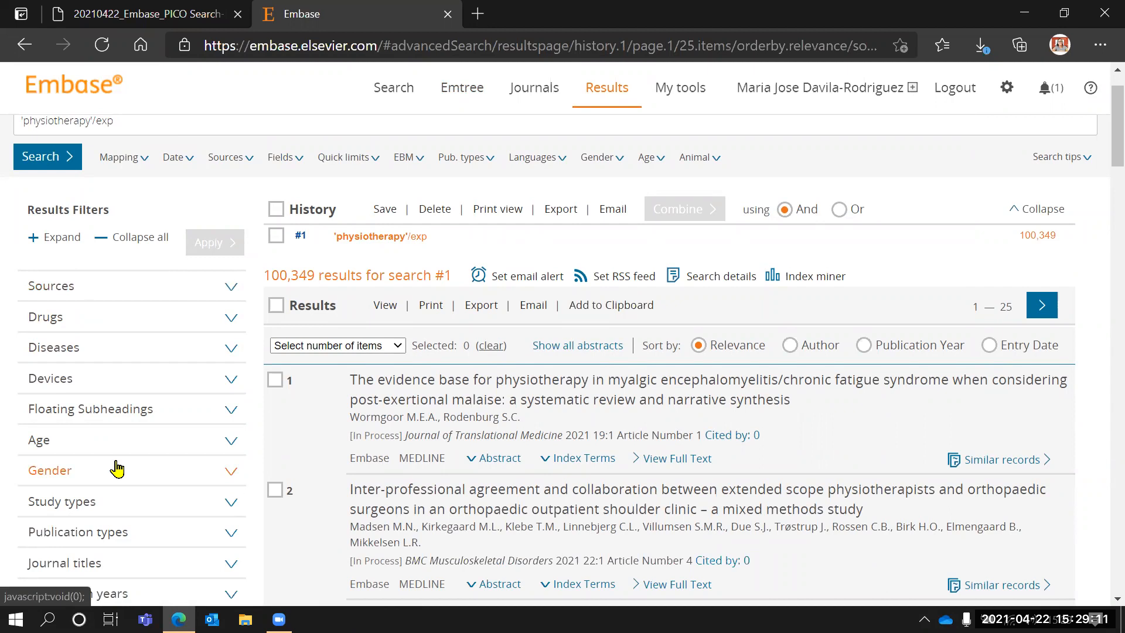
{"action": "scroll", "coordinate": [118, 468], "scroll_direction": "down", "scroll_amount": 1}
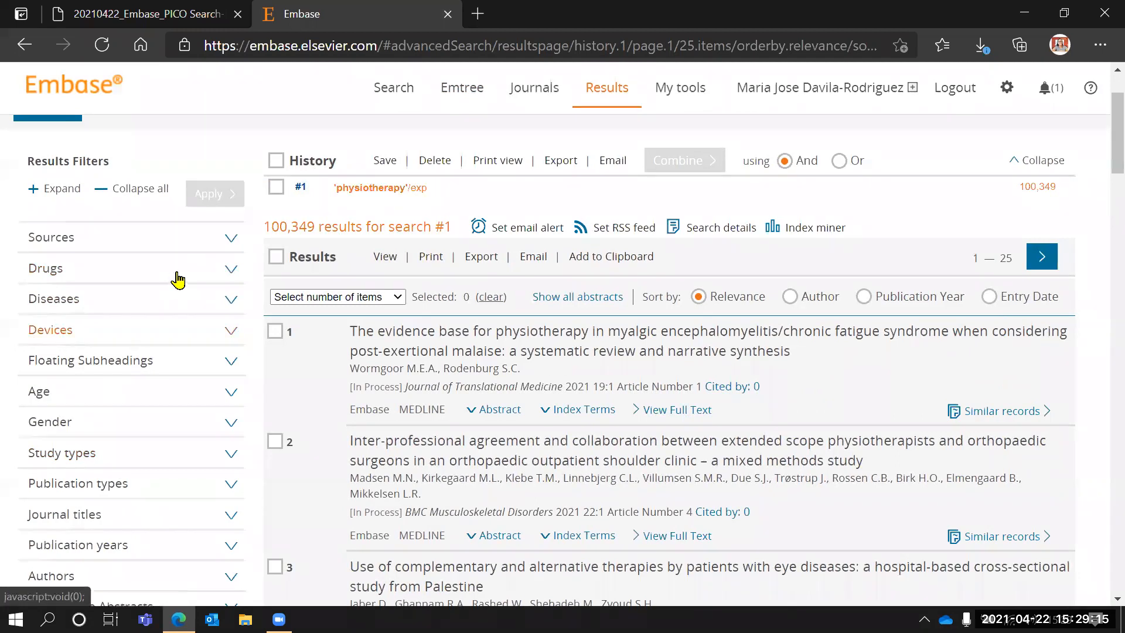
{"action": "left_click", "coordinate": [233, 271]}
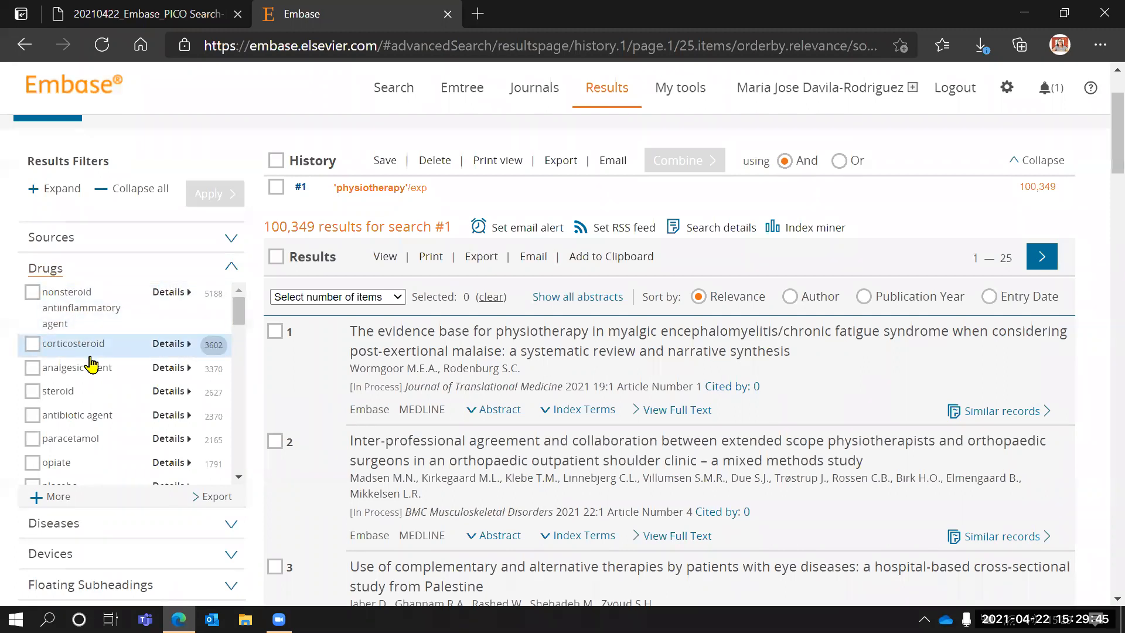
{"action": "scroll", "coordinate": [121, 401], "scroll_direction": "down", "scroll_amount": 3}
{"action": "scroll", "coordinate": [125, 403], "scroll_direction": "down", "scroll_amount": 3}
{"action": "scroll", "coordinate": [125, 403], "scroll_direction": "up", "scroll_amount": 6}
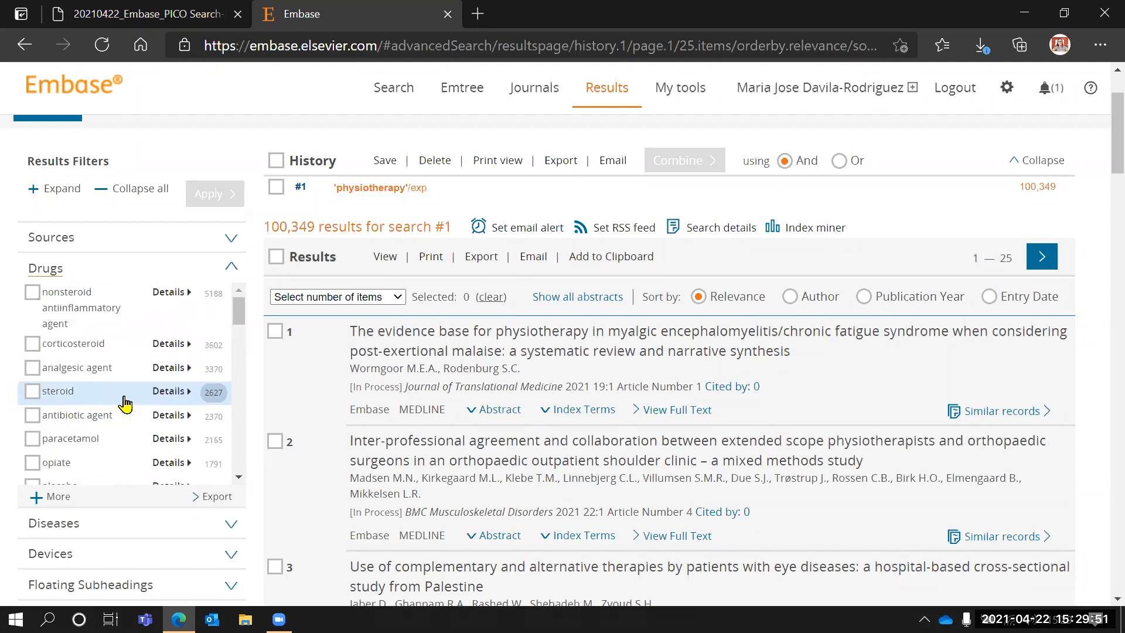
{"action": "scroll", "coordinate": [124, 403], "scroll_direction": "down", "scroll_amount": 5}
{"action": "scroll", "coordinate": [125, 403], "scroll_direction": "up", "scroll_amount": 8}
{"action": "left_click", "coordinate": [185, 297]}
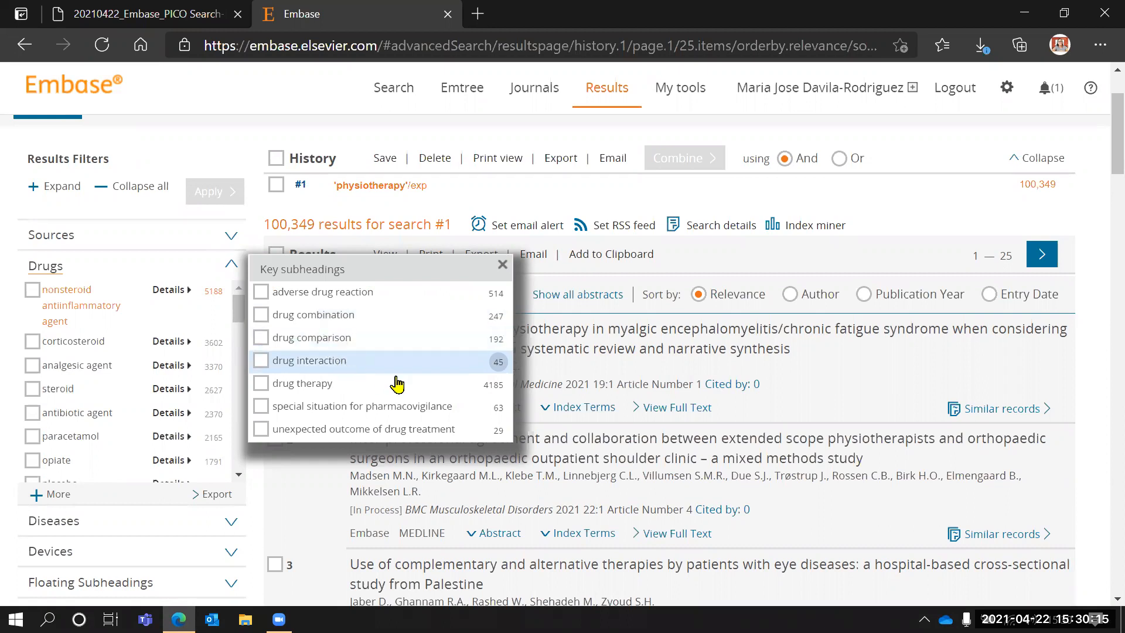
{"action": "left_click", "coordinate": [502, 265]}
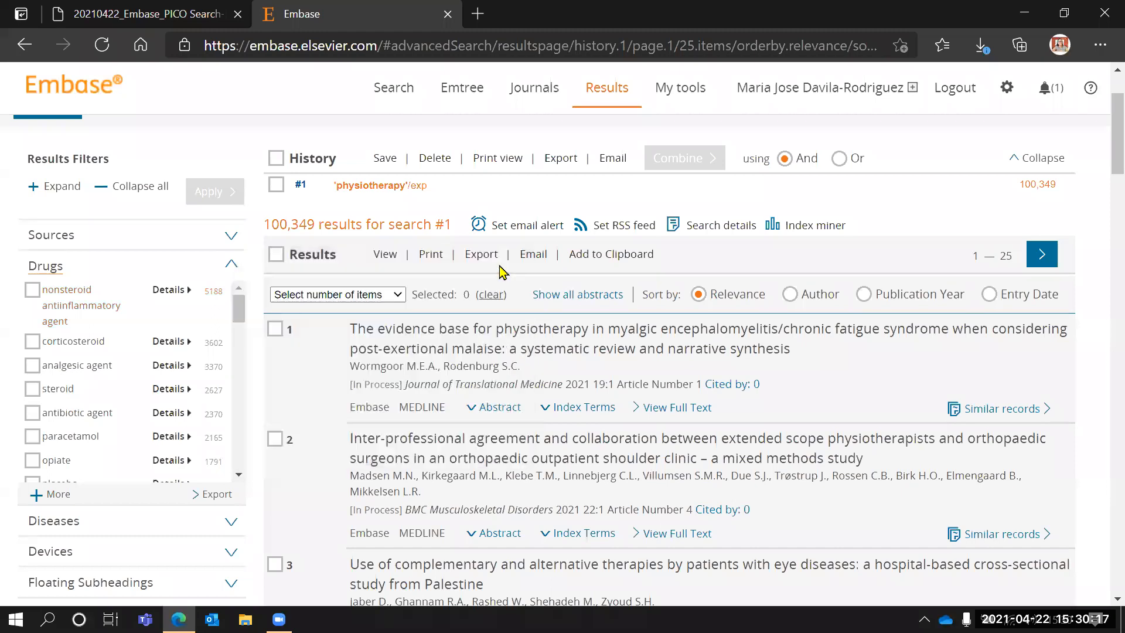
{"action": "left_click", "coordinate": [235, 265]}
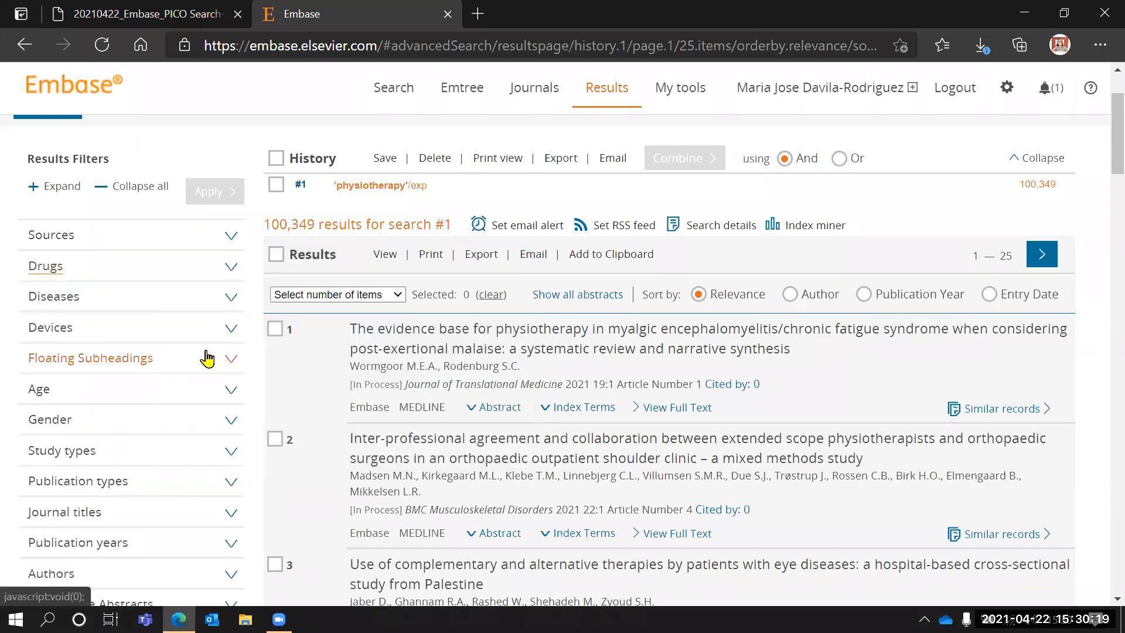
Step: Review the Diseases results filter and the key subheadings for pain, then collapse the filter without selecting anything
{"action": "scroll", "coordinate": [206, 359], "scroll_direction": "down", "scroll_amount": 1}
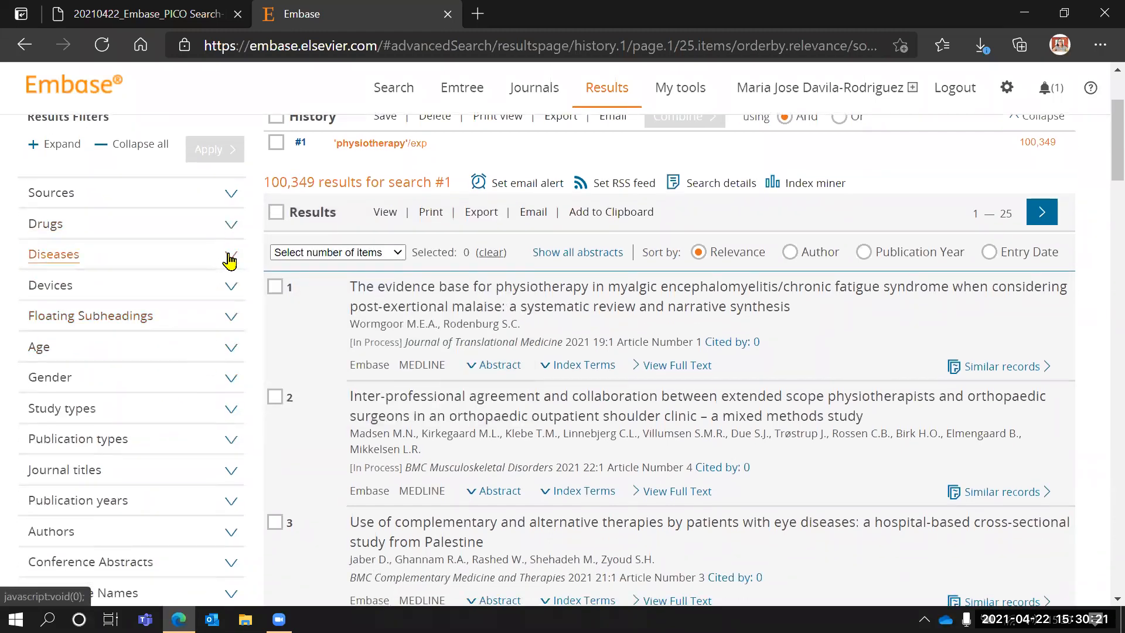
{"action": "left_click", "coordinate": [229, 258]}
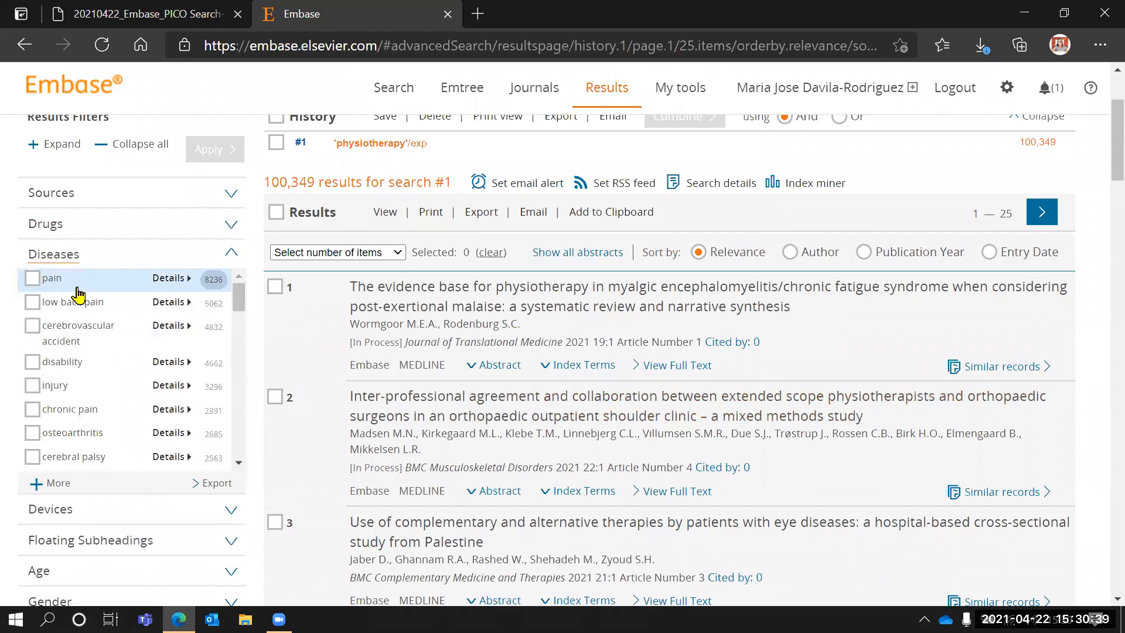
{"action": "scroll", "coordinate": [87, 328], "scroll_direction": "down", "scroll_amount": 1}
{"action": "scroll", "coordinate": [118, 321], "scroll_direction": "up", "scroll_amount": 1}
{"action": "left_click", "coordinate": [176, 283]}
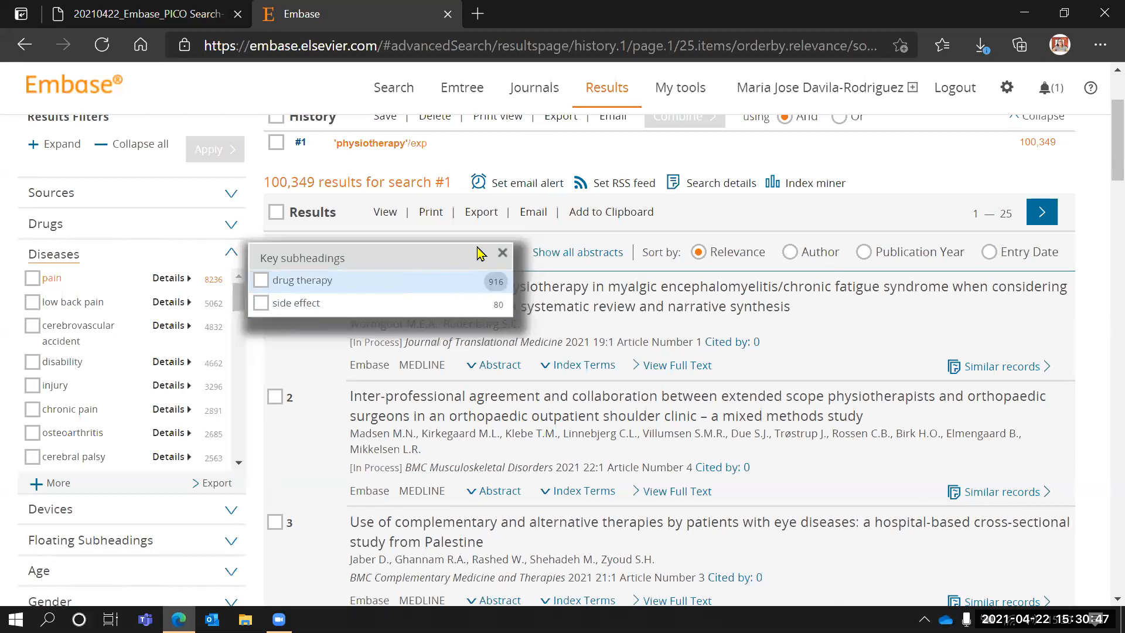
{"action": "left_click", "coordinate": [502, 258]}
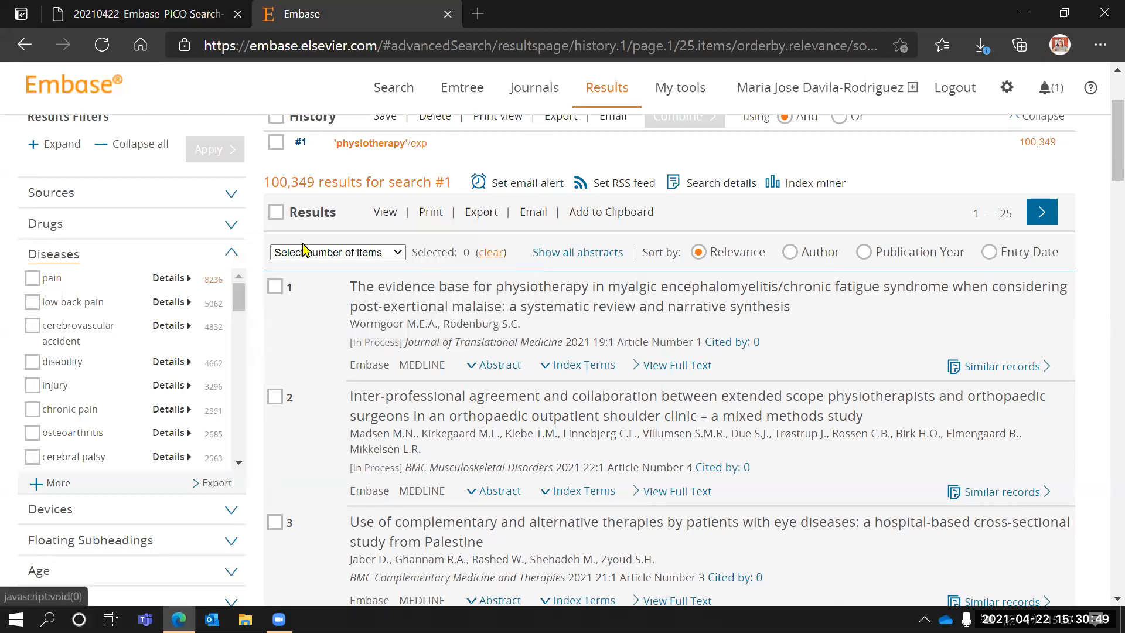
{"action": "left_click", "coordinate": [232, 252]}
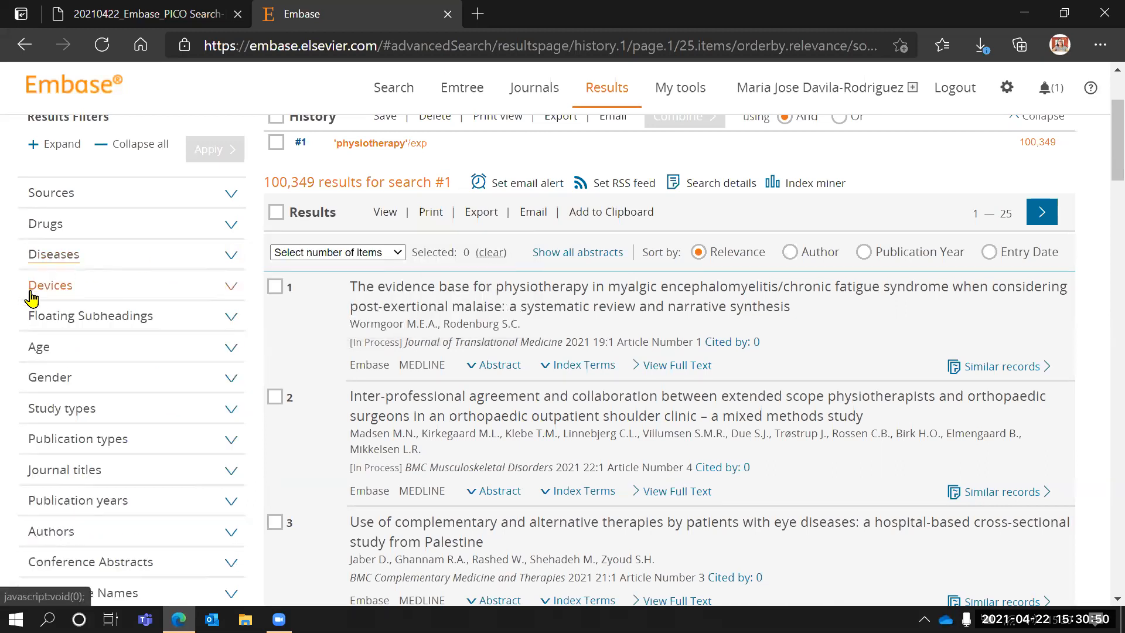
Step: Review the device terms in the Devices results filter, then collapse the filter without selecting anything
{"action": "left_click", "coordinate": [232, 289]}
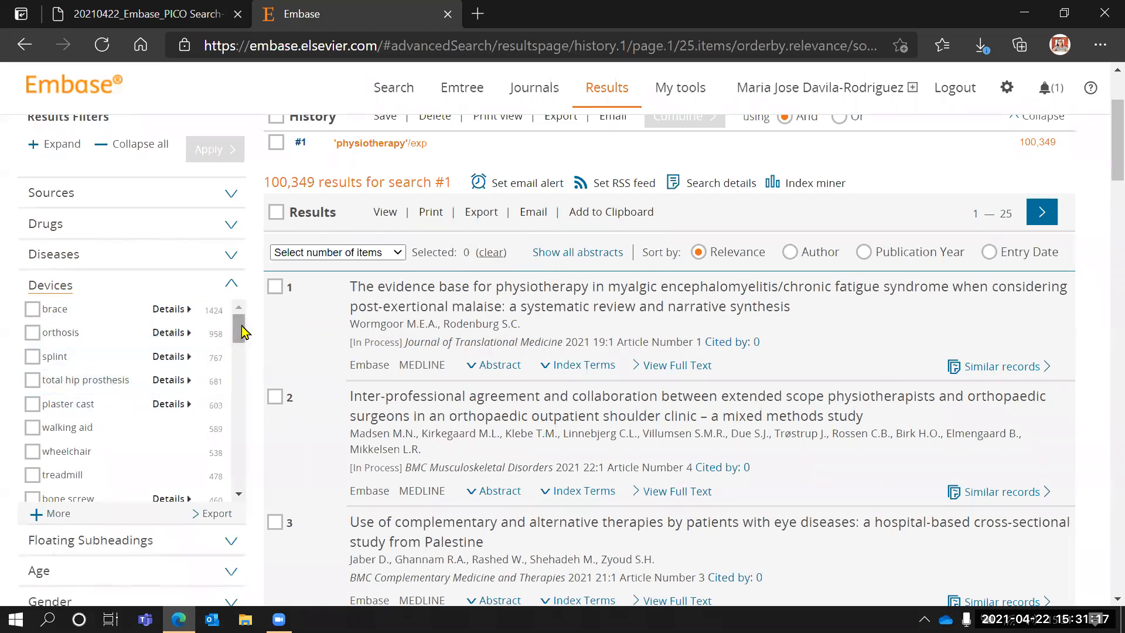
{"action": "scroll", "coordinate": [243, 338], "scroll_direction": "down", "scroll_amount": 1}
{"action": "scroll", "coordinate": [241, 338], "scroll_direction": "down", "scroll_amount": 2}
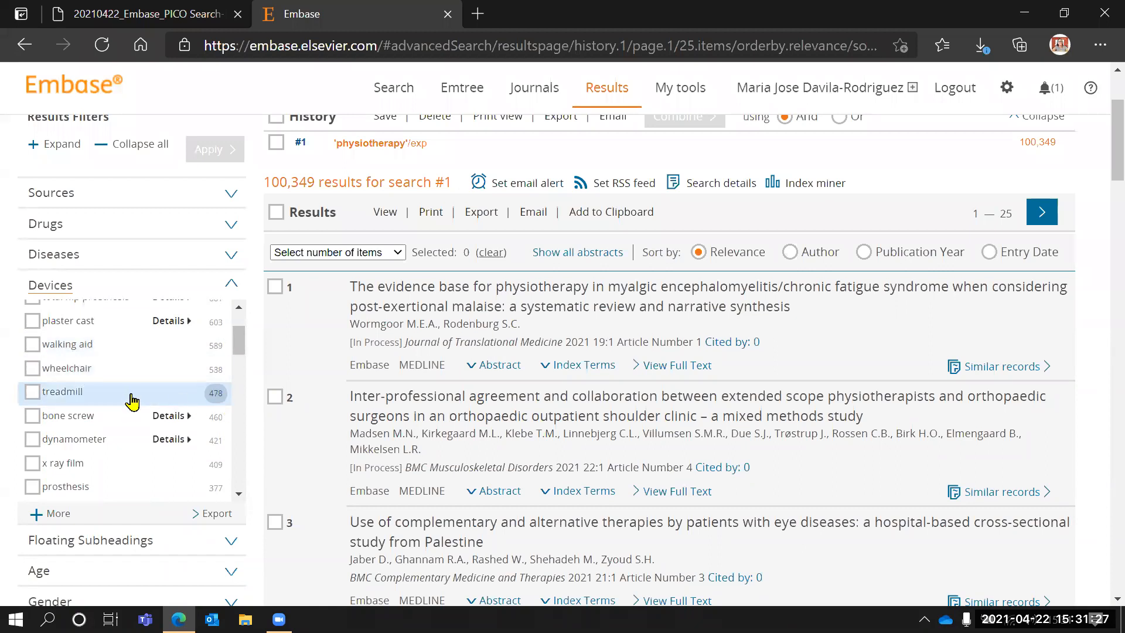
{"action": "left_click_drag", "start_coordinate": [238, 345], "coordinate": [237, 402]}
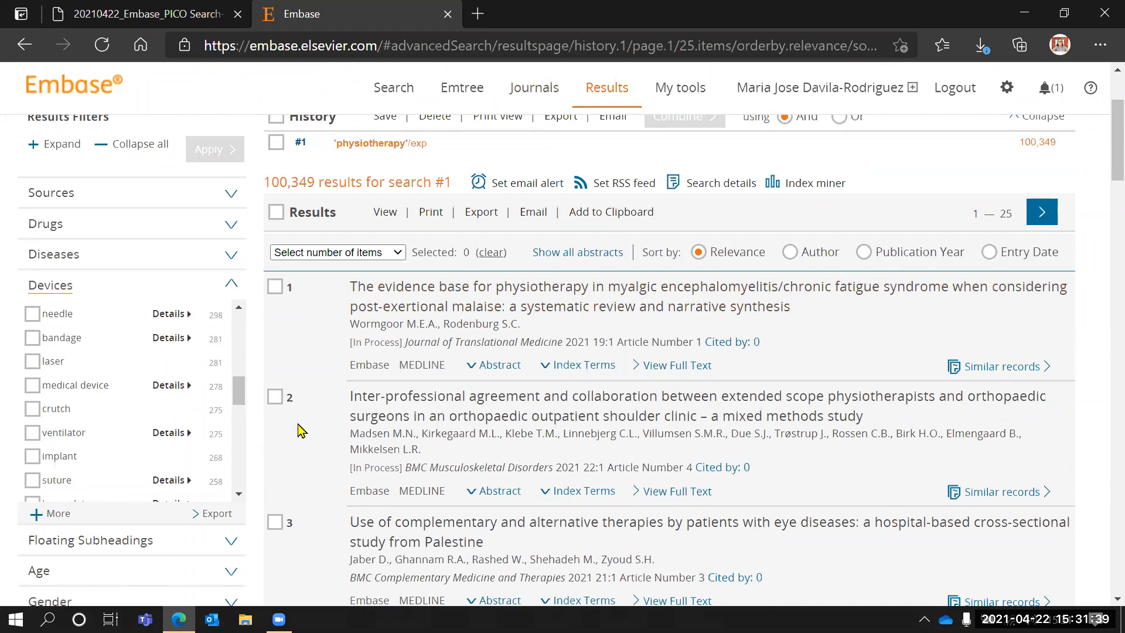
{"action": "scroll", "coordinate": [240, 397], "scroll_direction": "down", "scroll_amount": 5}
{"action": "scroll", "coordinate": [238, 445], "scroll_direction": "down", "scroll_amount": 4}
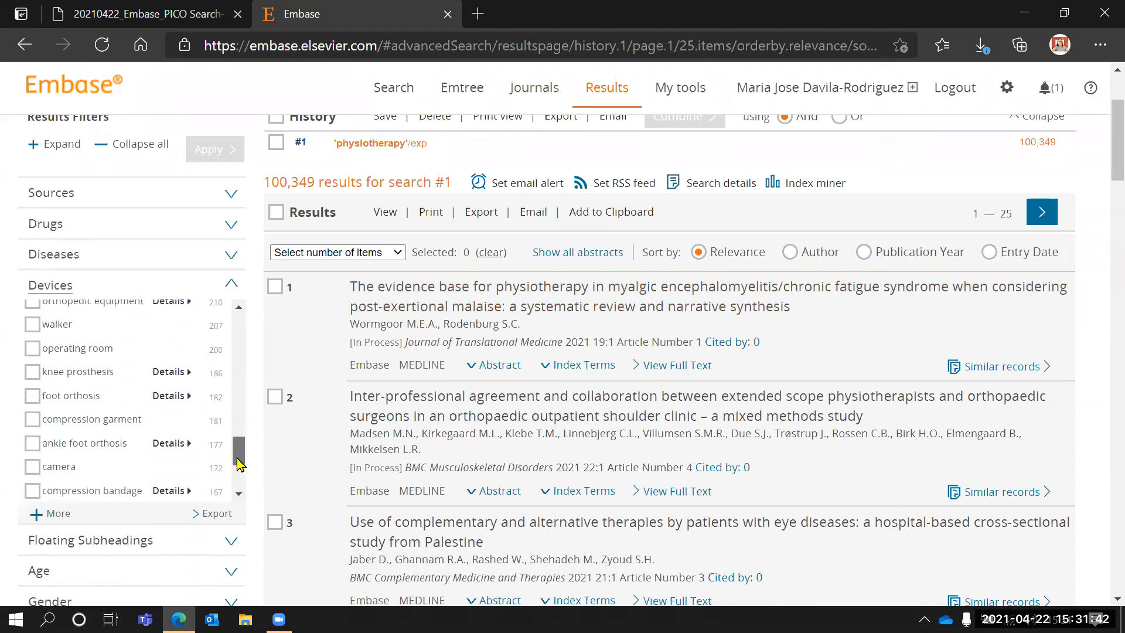
{"action": "left_click", "coordinate": [230, 293]}
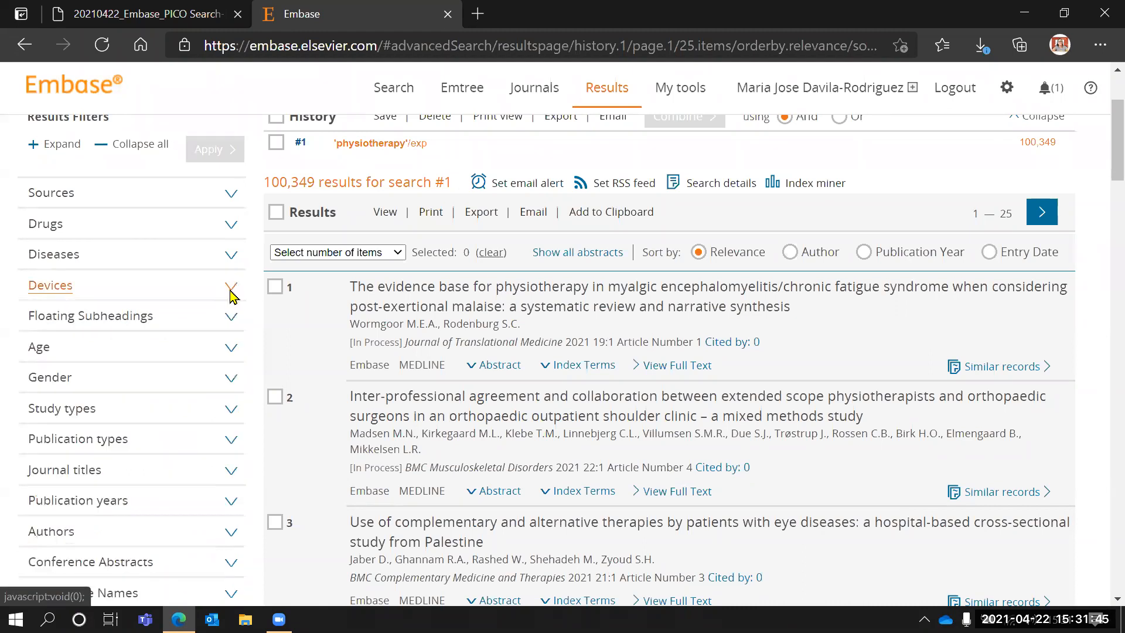
Step: Leave the physiotherapy results and open the PICO search form
{"action": "scroll", "coordinate": [352, 211], "scroll_direction": "up", "scroll_amount": 3}
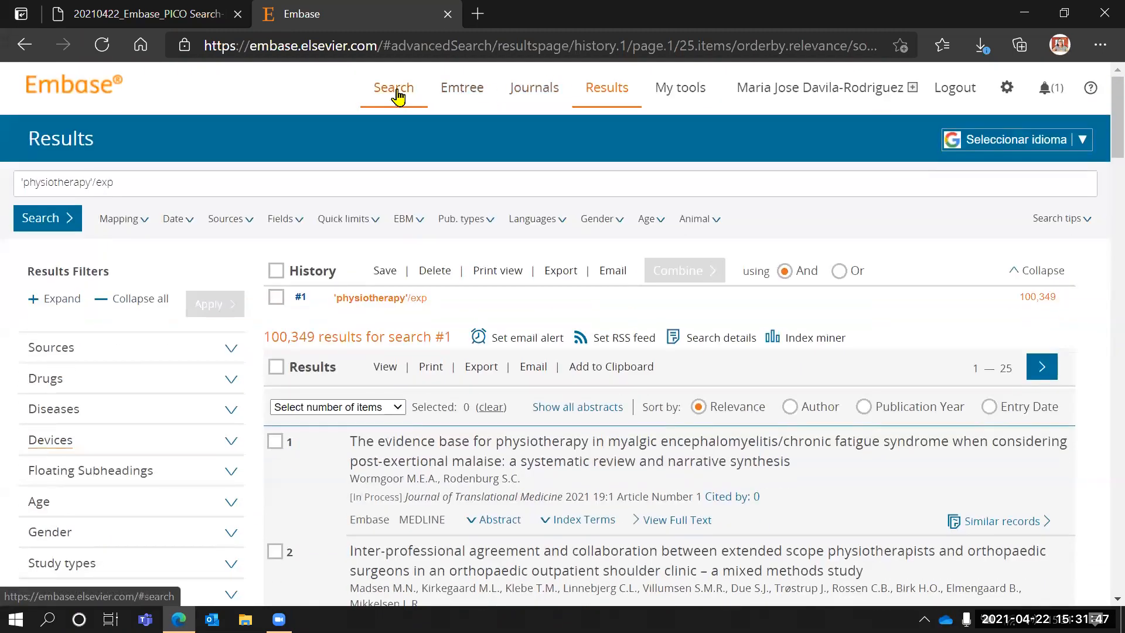
{"action": "left_click", "coordinate": [397, 96]}
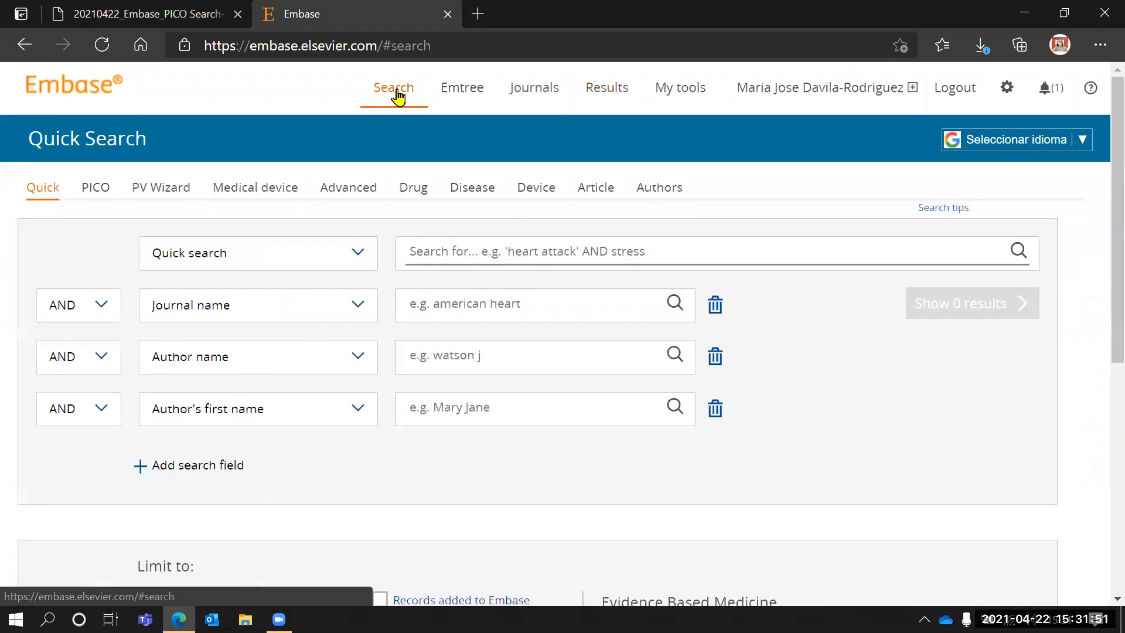
{"action": "left_click", "coordinate": [95, 191]}
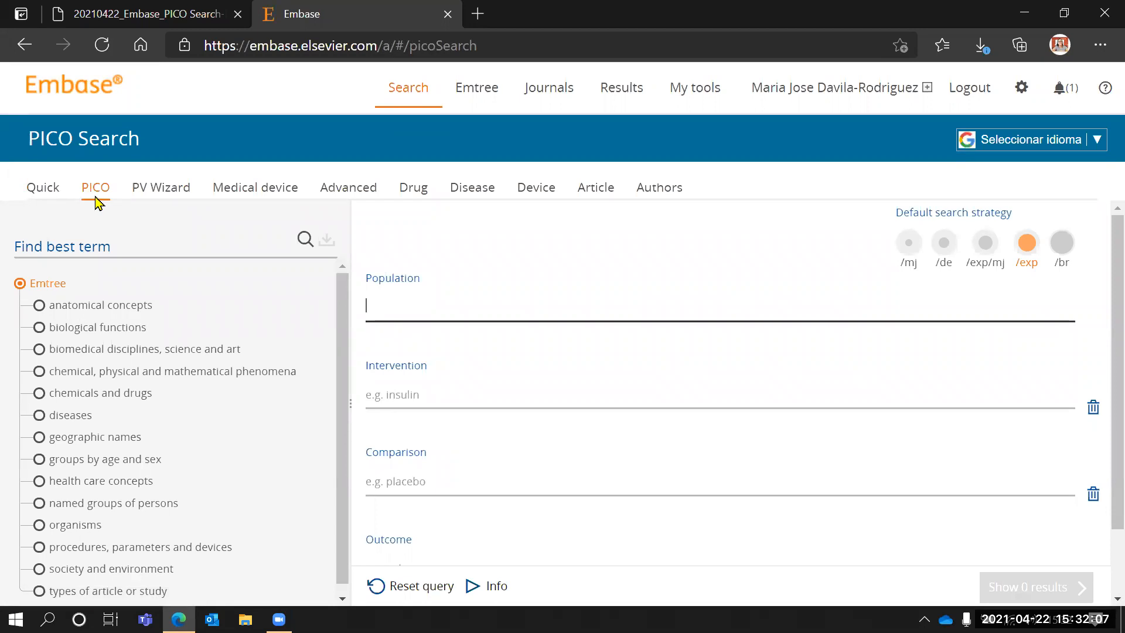
Step: Examine the PICO form's fields from Population to Study design, its default search strategies and the Emtree branches beside it
{"action": "scroll", "coordinate": [455, 393], "scroll_direction": "down", "scroll_amount": 1}
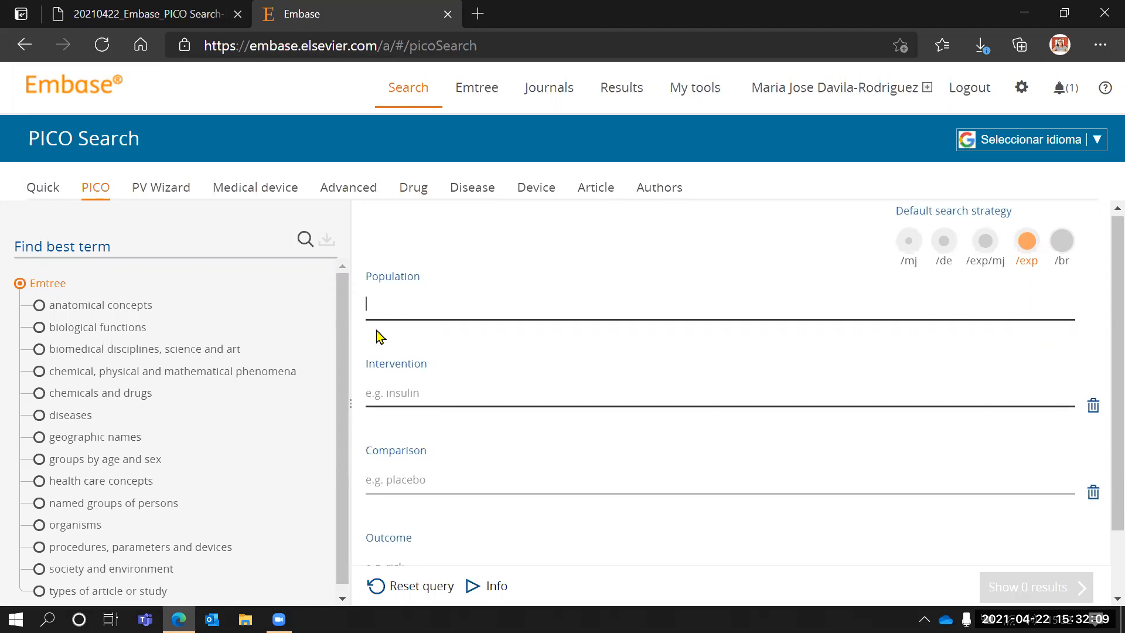
{"action": "scroll", "coordinate": [409, 360], "scroll_direction": "down", "scroll_amount": 1}
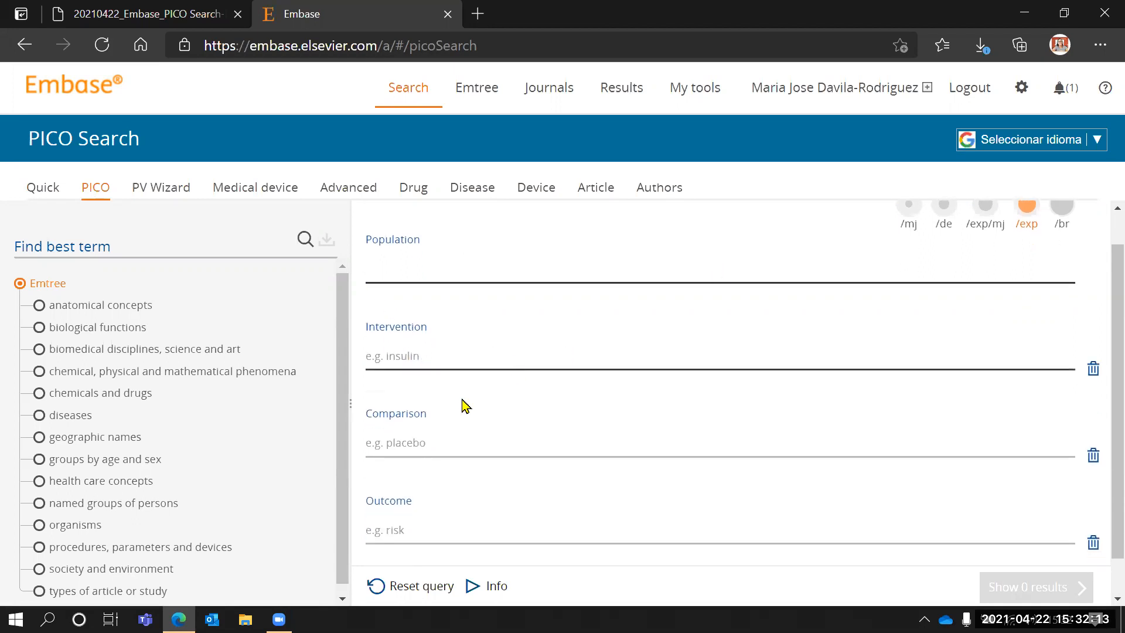
{"action": "scroll", "coordinate": [485, 437], "scroll_direction": "down", "scroll_amount": 1}
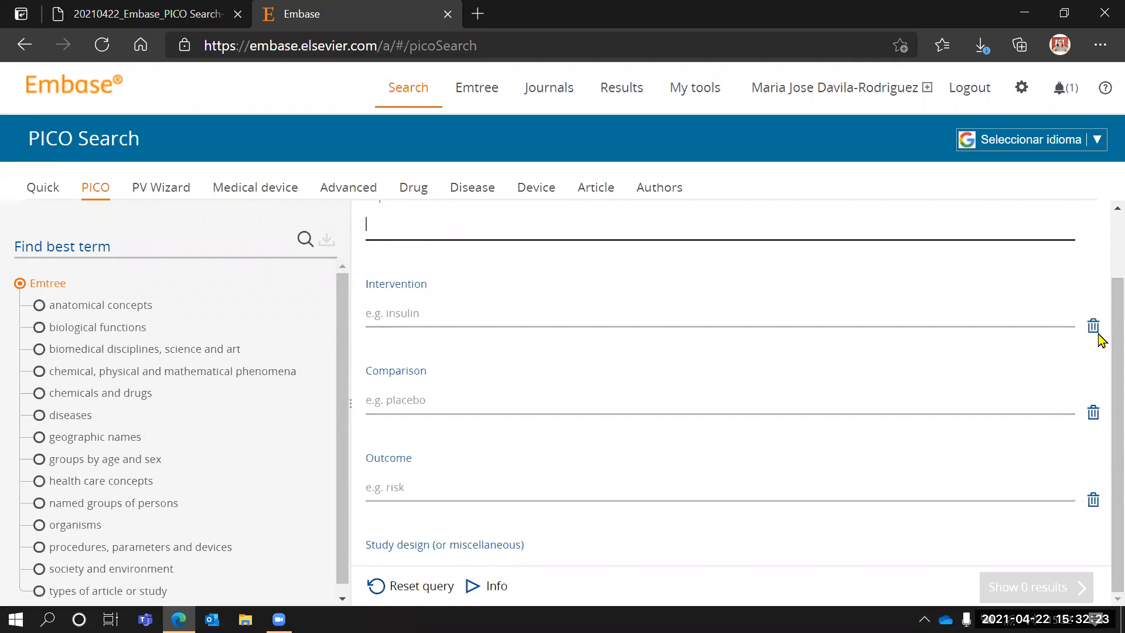
{"action": "scroll", "coordinate": [1036, 433], "scroll_direction": "down", "scroll_amount": 1}
{"action": "scroll", "coordinate": [1035, 432], "scroll_direction": "up", "scroll_amount": 1}
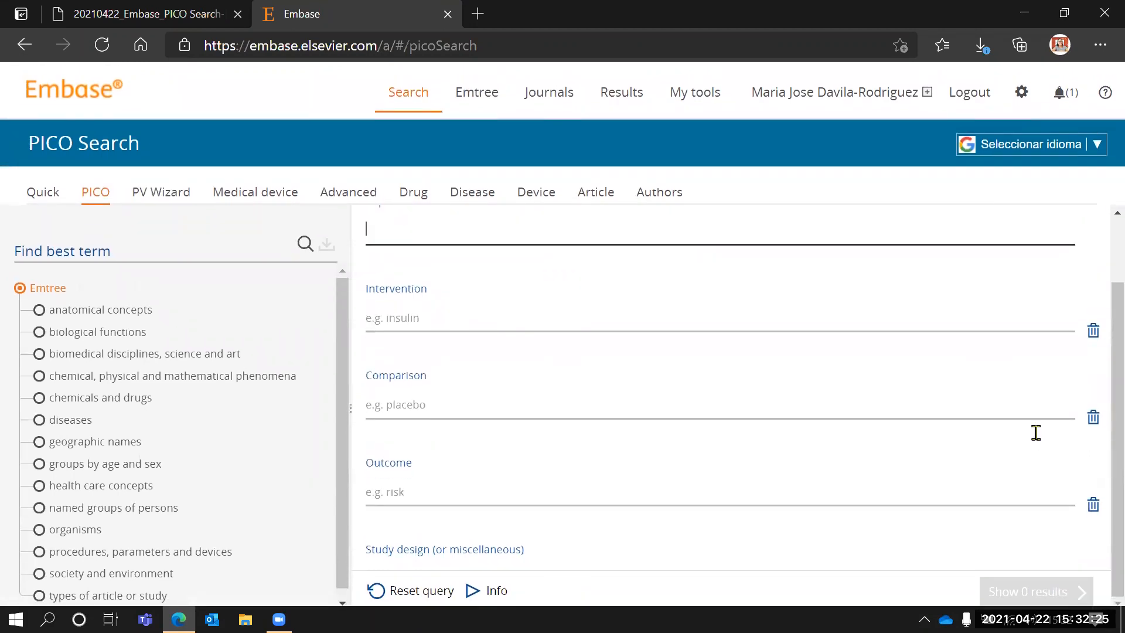
{"action": "scroll", "coordinate": [1036, 432], "scroll_direction": "up", "scroll_amount": 2}
{"action": "scroll", "coordinate": [842, 371], "scroll_direction": "up", "scroll_amount": 1}
{"action": "scroll", "coordinate": [842, 371], "scroll_direction": "down", "scroll_amount": 1}
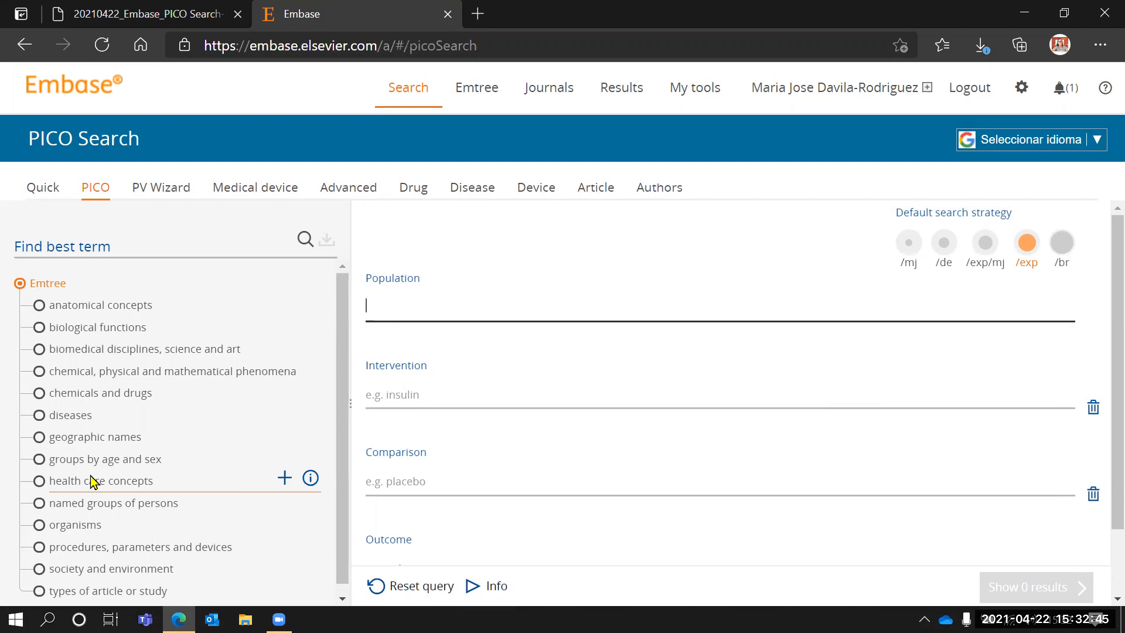
{"action": "scroll", "coordinate": [92, 481], "scroll_direction": "down", "scroll_amount": 1}
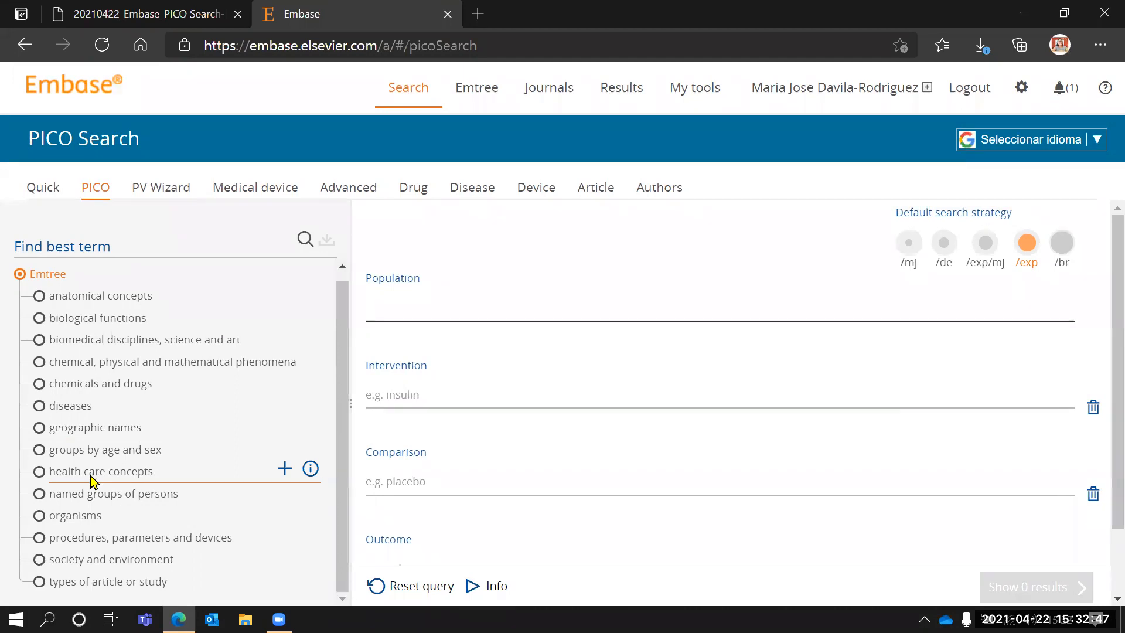
Step: Look up "physical ther" in the Intervention field and add the suggestion physical therapy, which maps to physiotherapy
{"action": "left_click", "coordinate": [410, 395]}
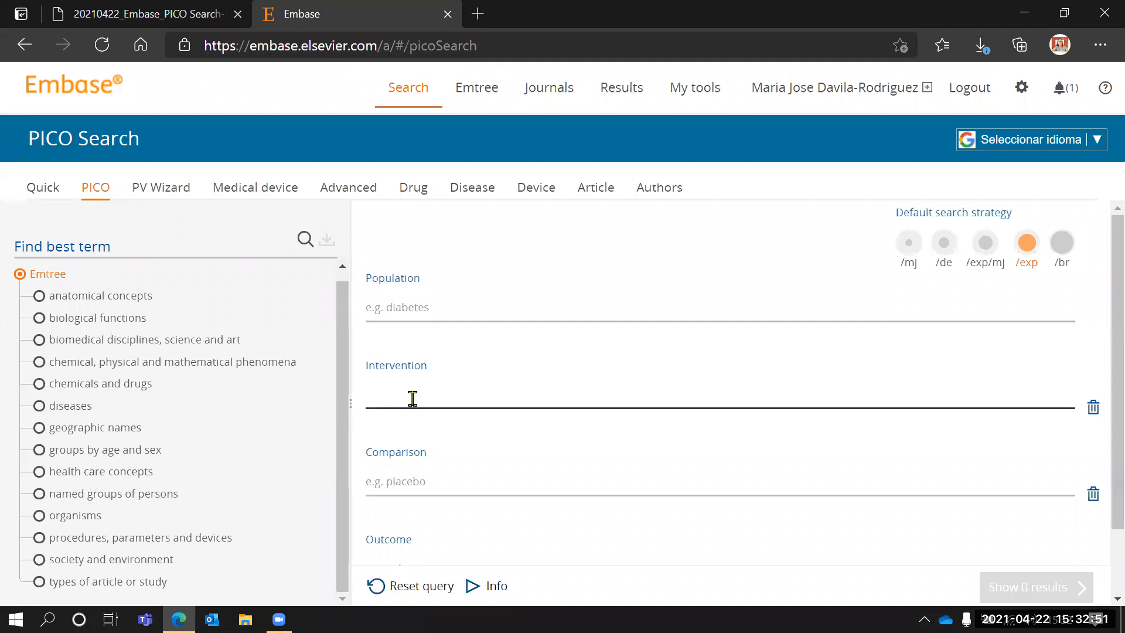
{"action": "type", "text": "physical"}
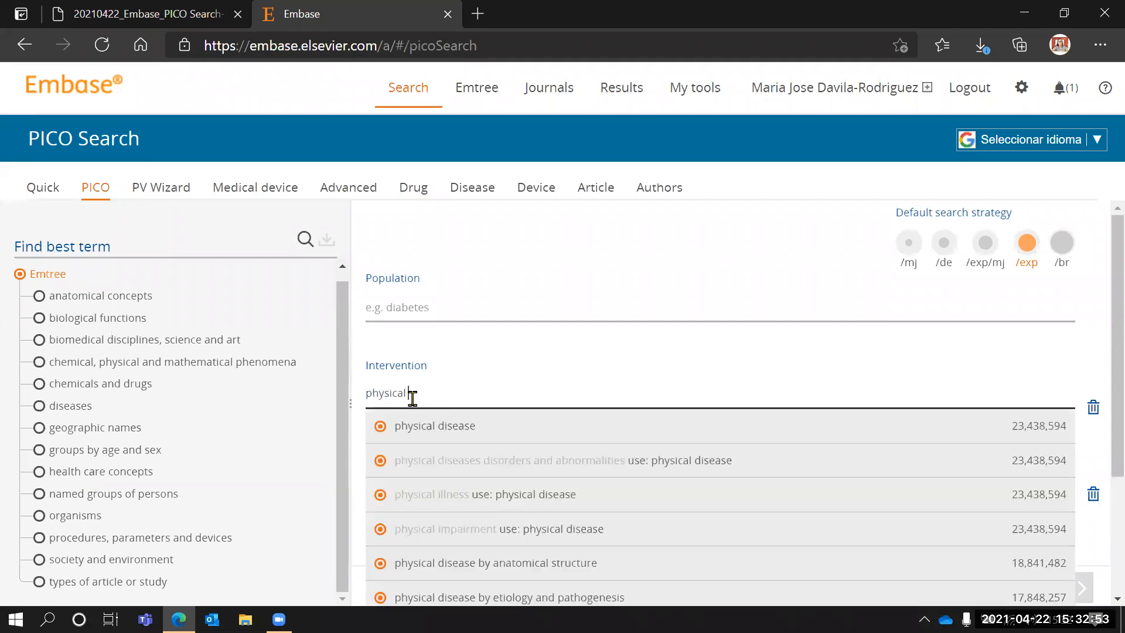
{"action": "type", "text": " ther"}
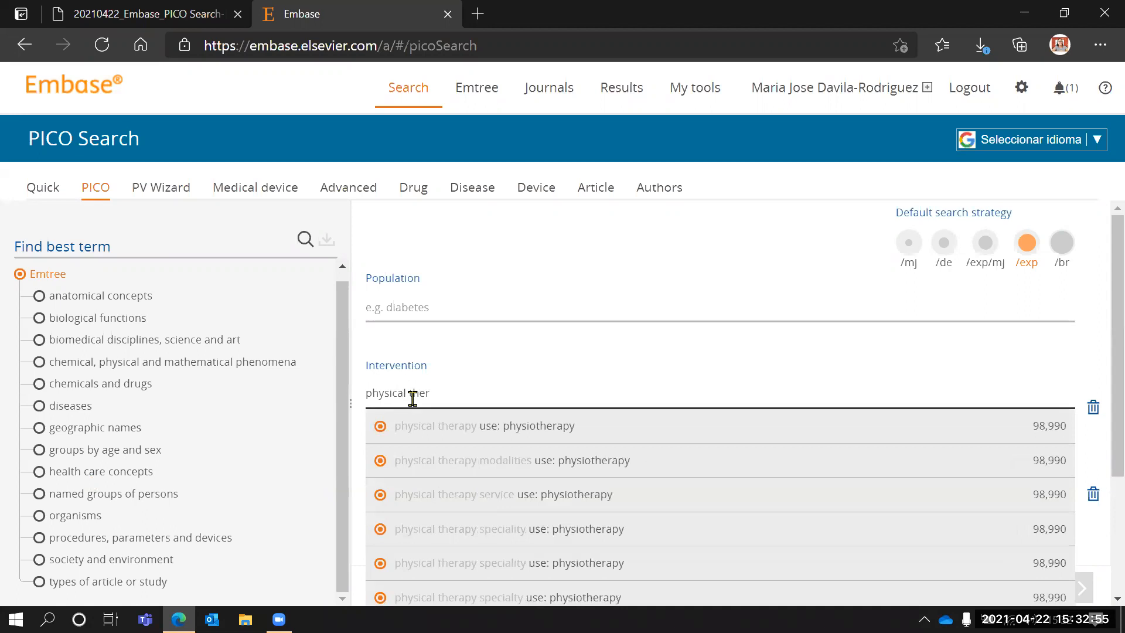
{"action": "left_click", "coordinate": [464, 431]}
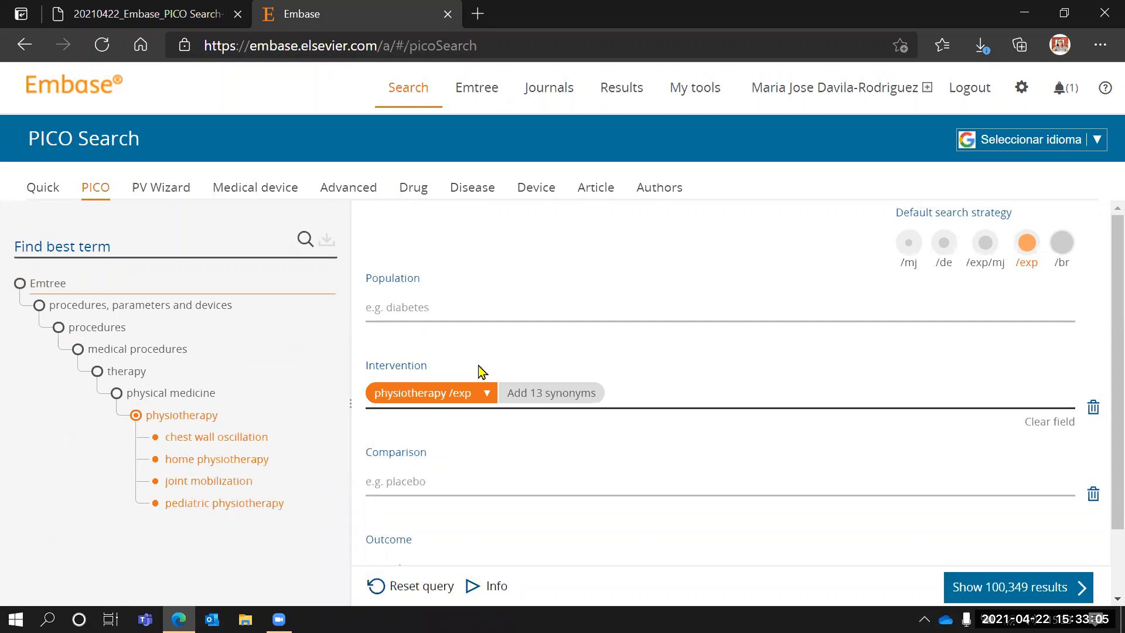
Step: Try adding all 13 synonyms to the physiotherapy intervention and review their list, then remove them from the query
{"action": "left_click", "coordinate": [542, 396]}
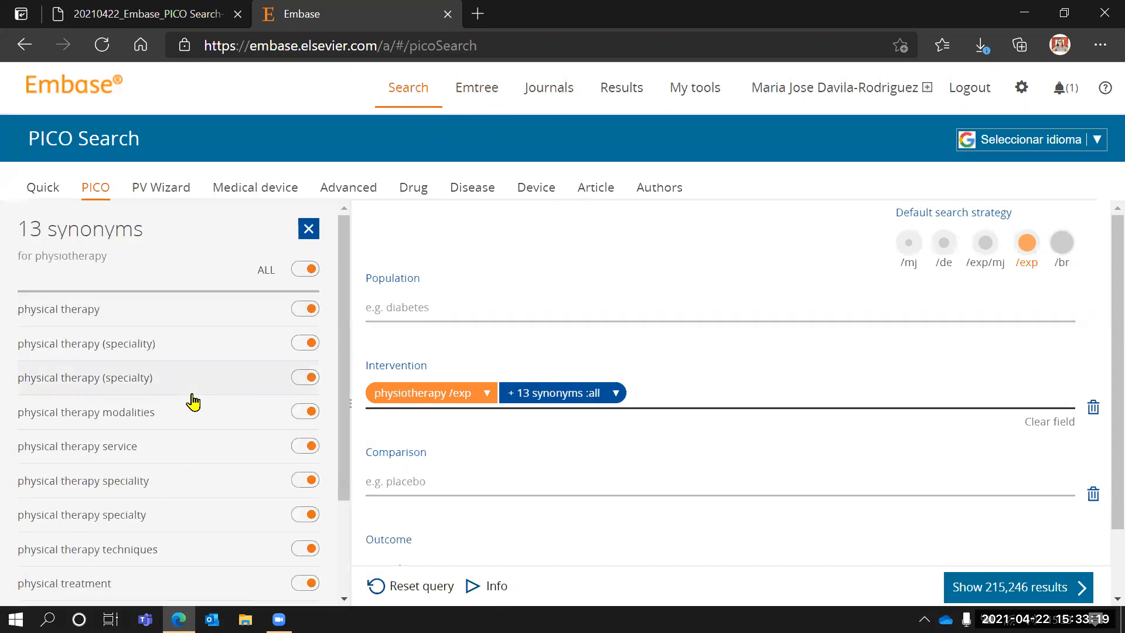
{"action": "scroll", "coordinate": [193, 402], "scroll_direction": "down", "scroll_amount": 5}
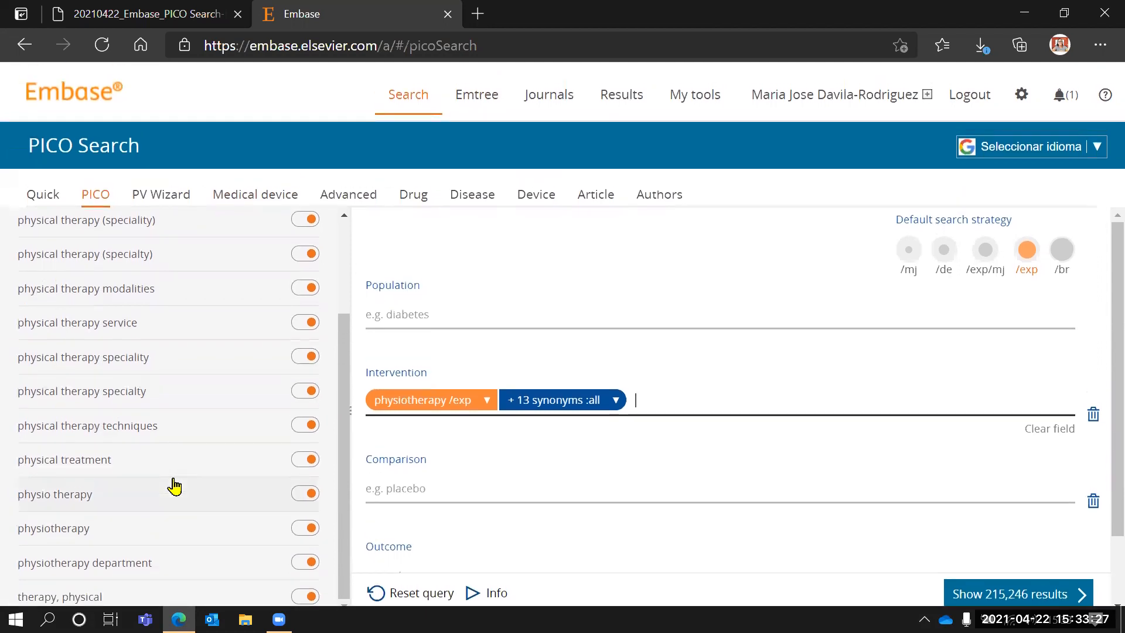
{"action": "scroll", "coordinate": [174, 486], "scroll_direction": "up", "scroll_amount": 2}
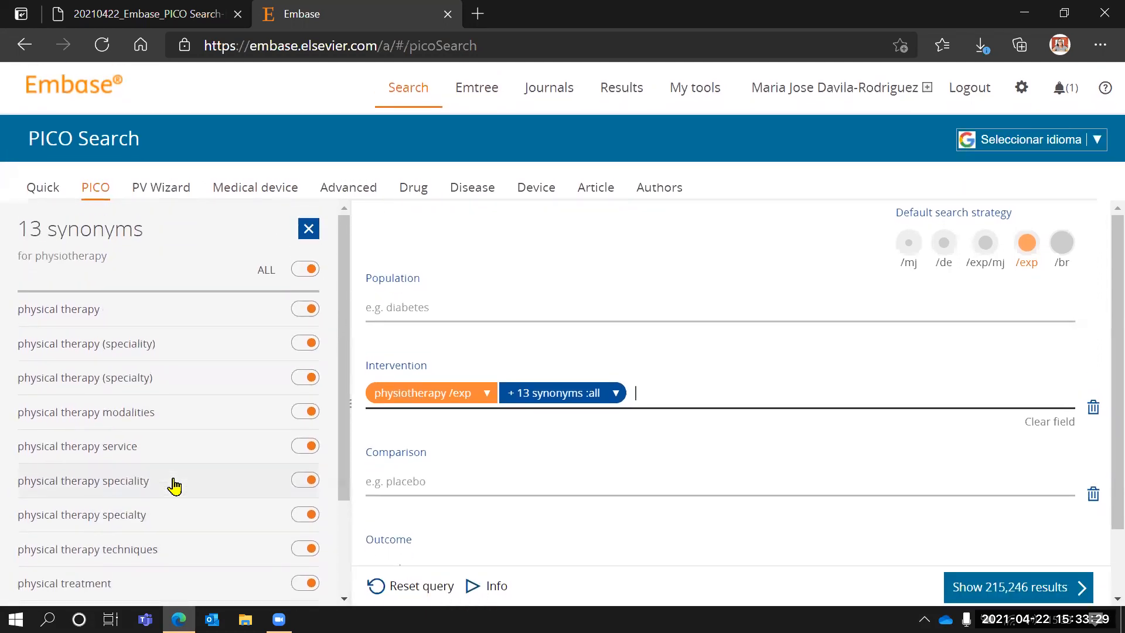
{"action": "left_click", "coordinate": [309, 231]}
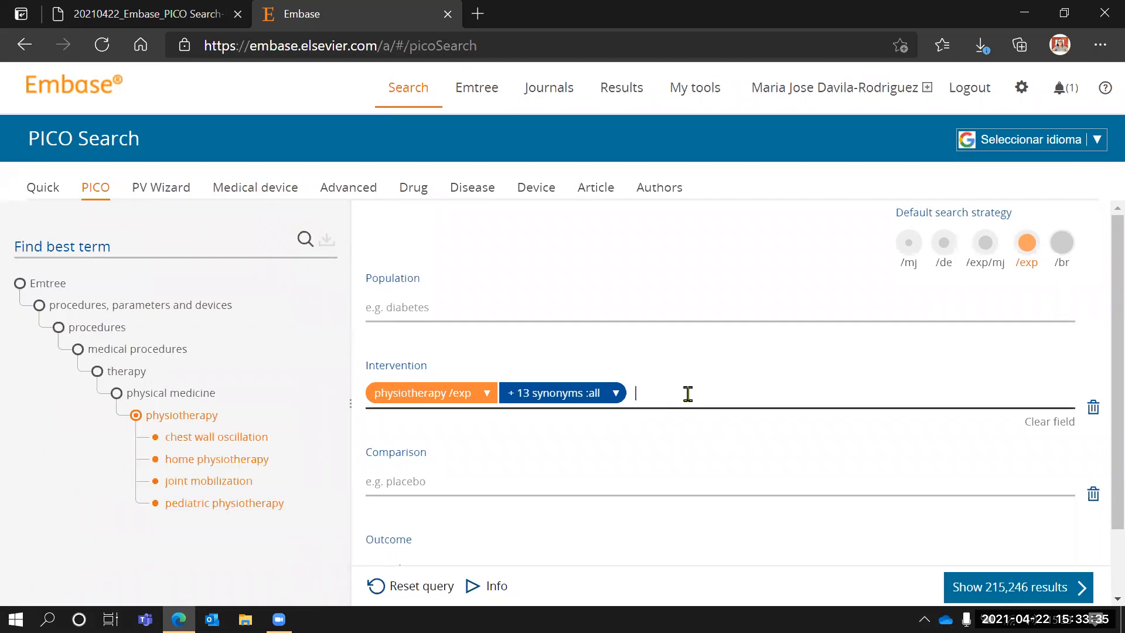
{"action": "key", "text": "BackSpace"}
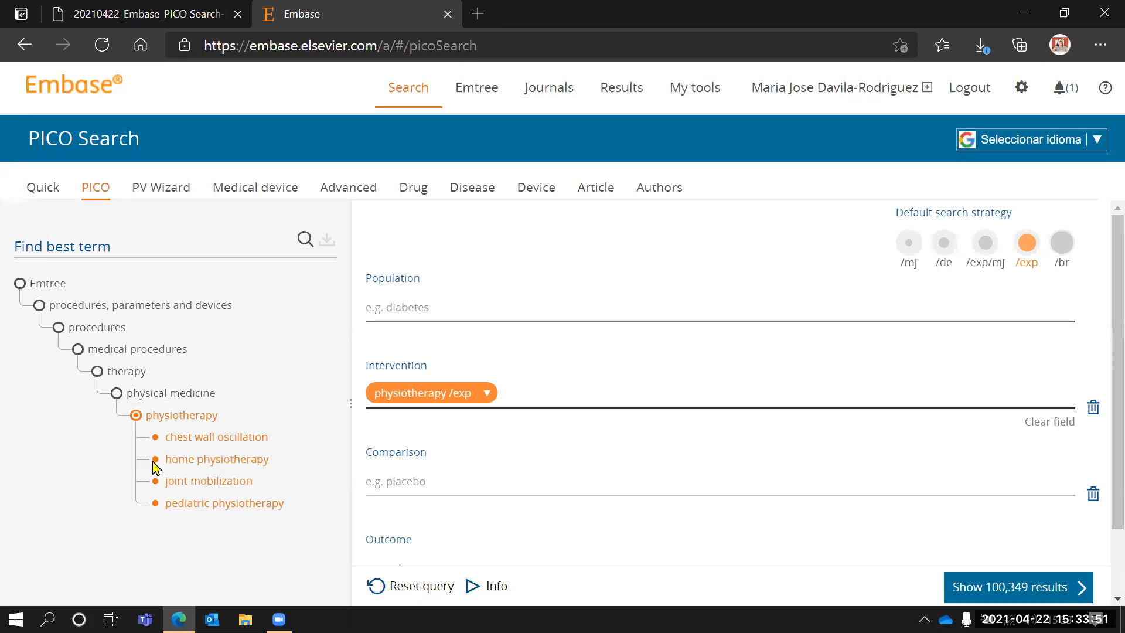
Step: Try the Major focus (/mj) and then the Index term (/de) search strategy for the physiotherapy intervention
{"action": "mouse_move", "coordinate": [163, 417]}
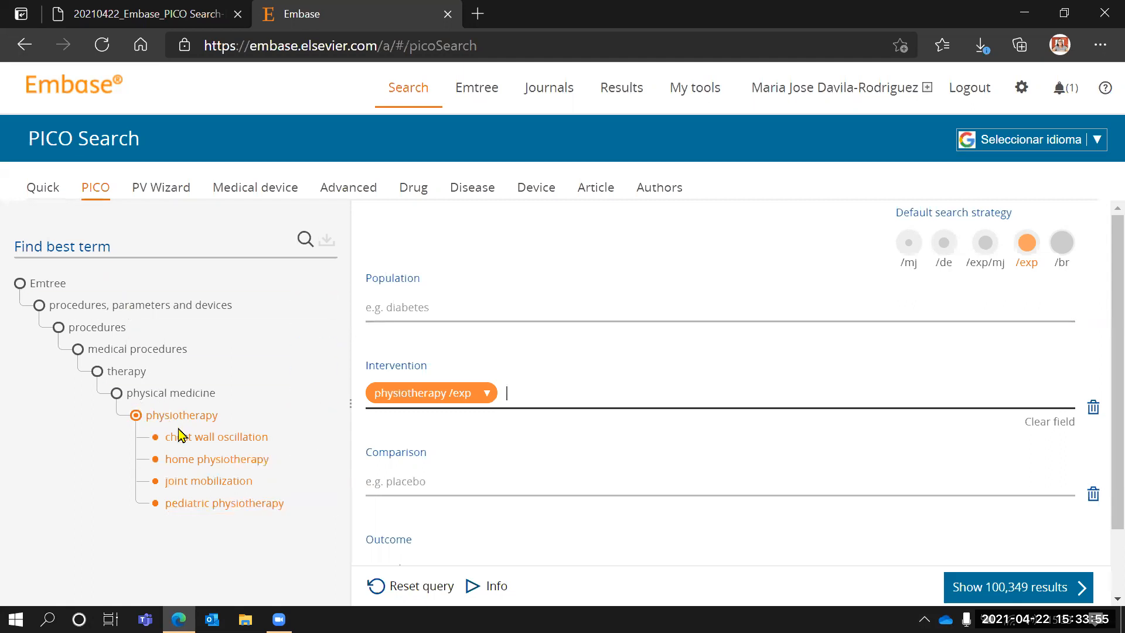
{"action": "mouse_move", "coordinate": [199, 518]}
{"action": "left_click", "coordinate": [485, 393]}
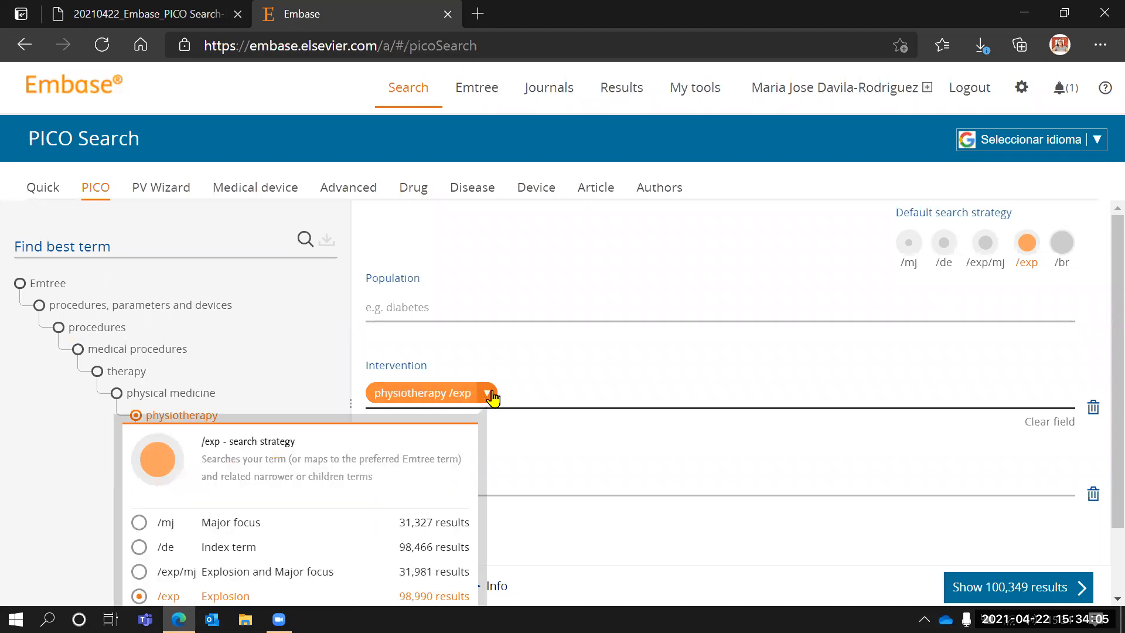
{"action": "scroll", "coordinate": [492, 395], "scroll_direction": "down", "scroll_amount": 1}
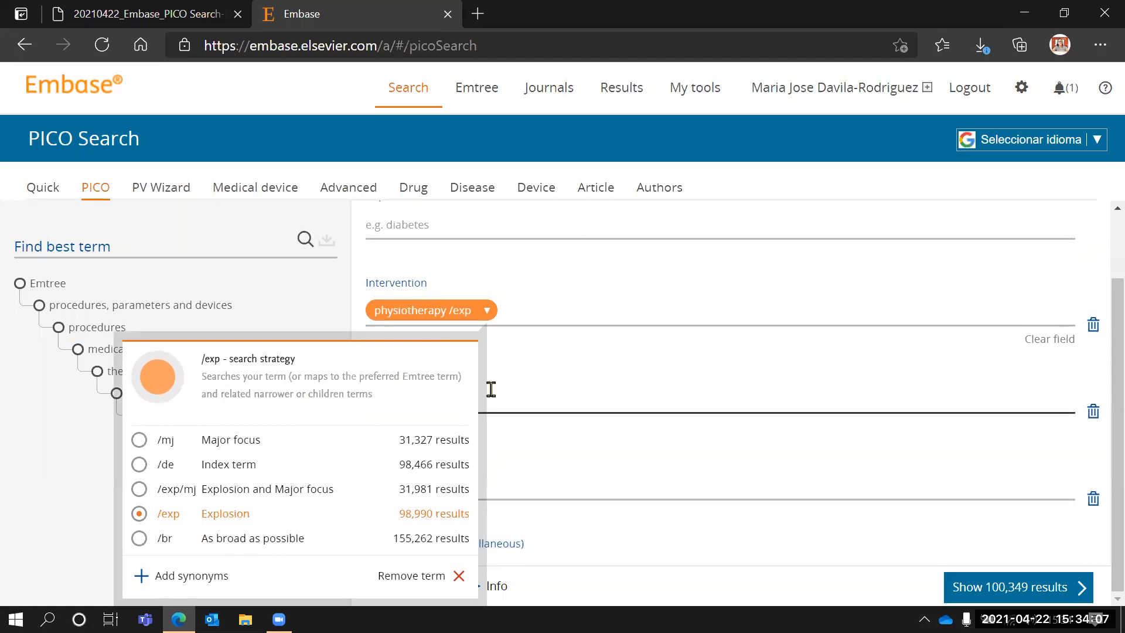
{"action": "left_click", "coordinate": [140, 445]}
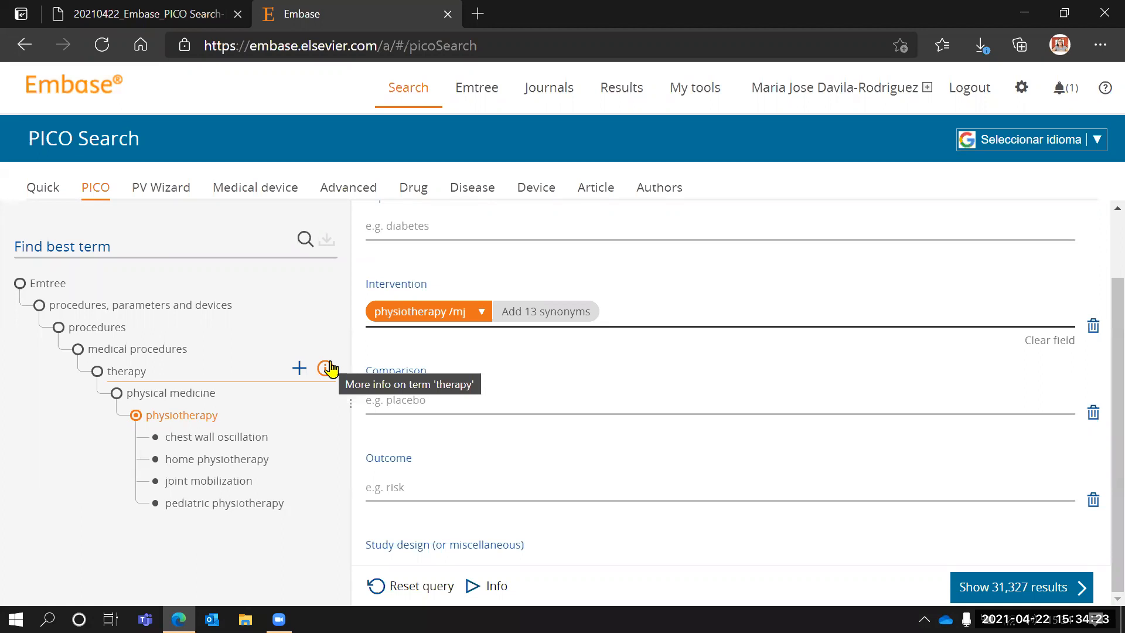
{"action": "left_click", "coordinate": [481, 316]}
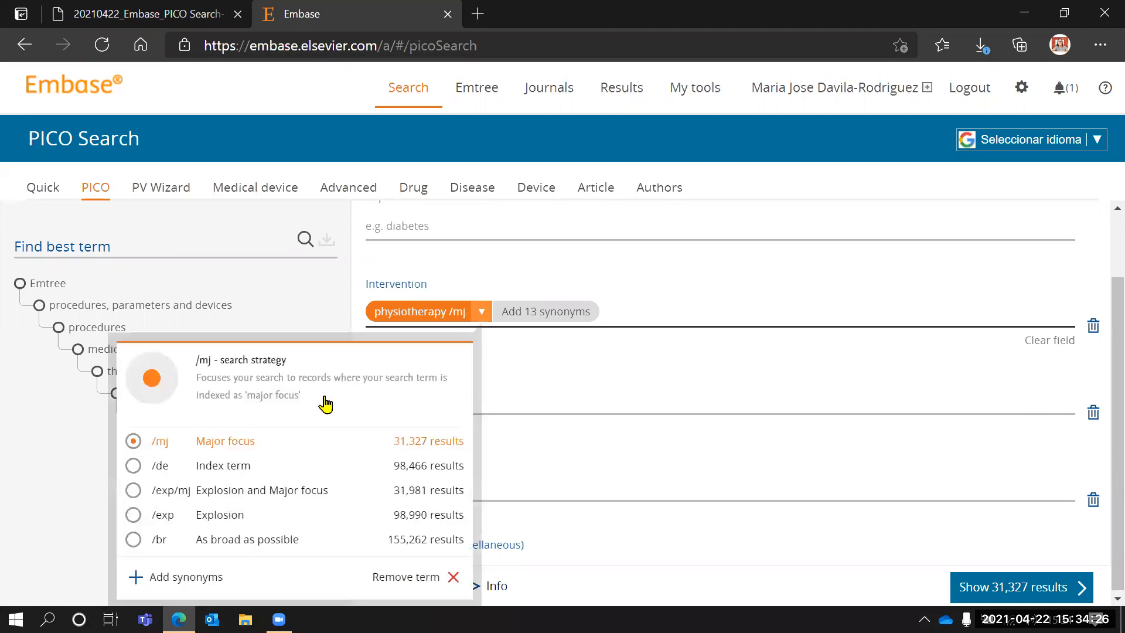
{"action": "left_click", "coordinate": [240, 466]}
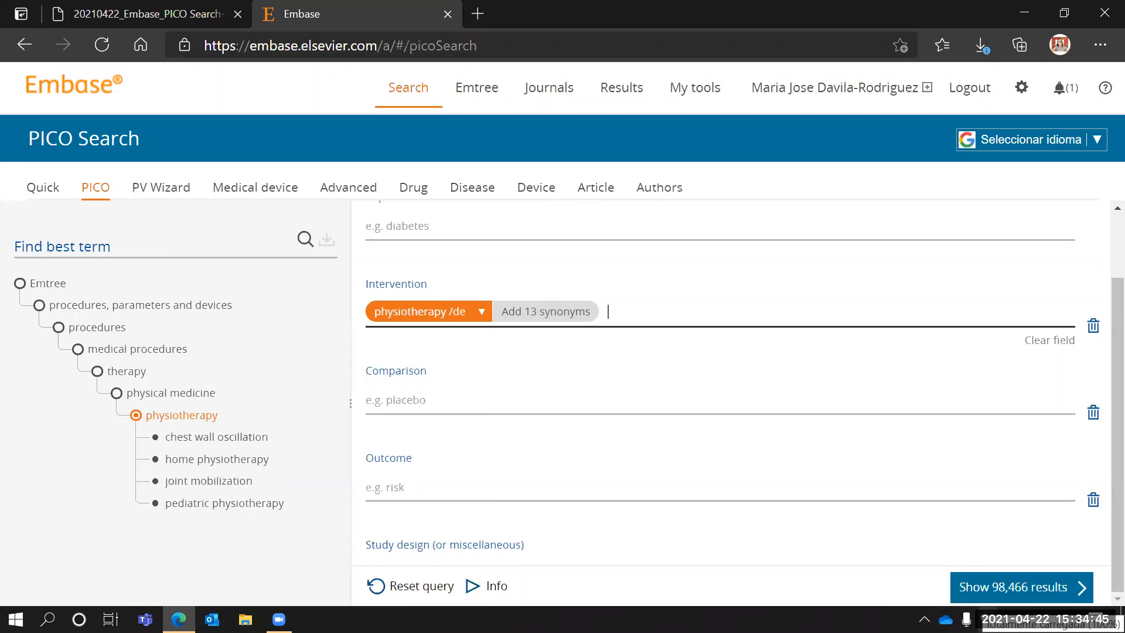
Step: Set the physiotherapy search strategy to As broad as possible (/br) and show the query's results
{"action": "left_click", "coordinate": [482, 312]}
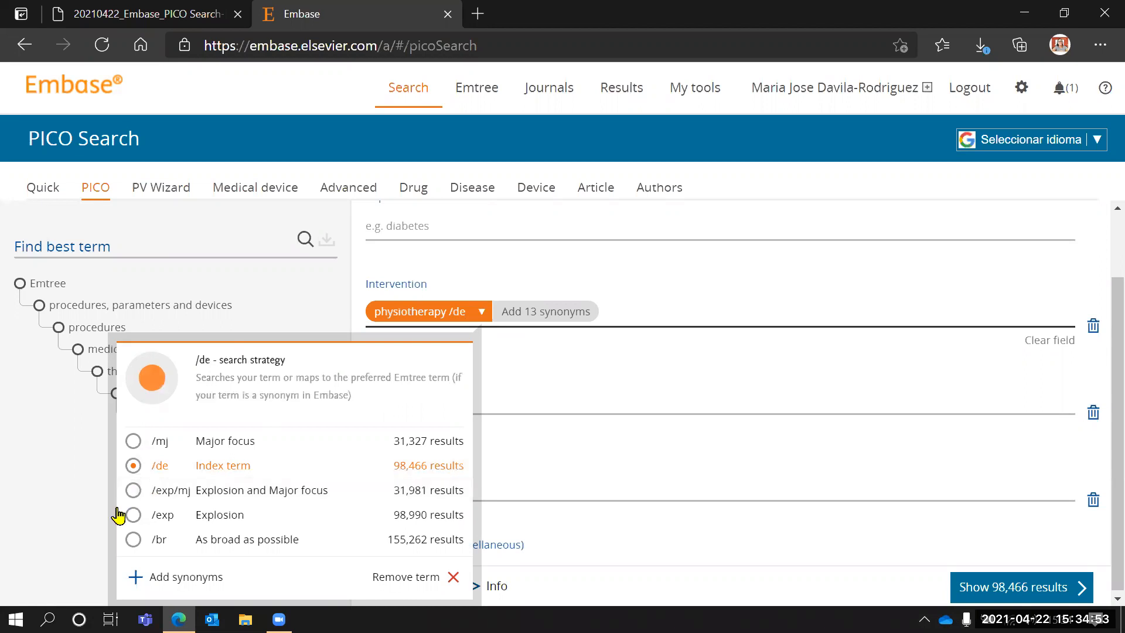
{"action": "left_click", "coordinate": [133, 540]}
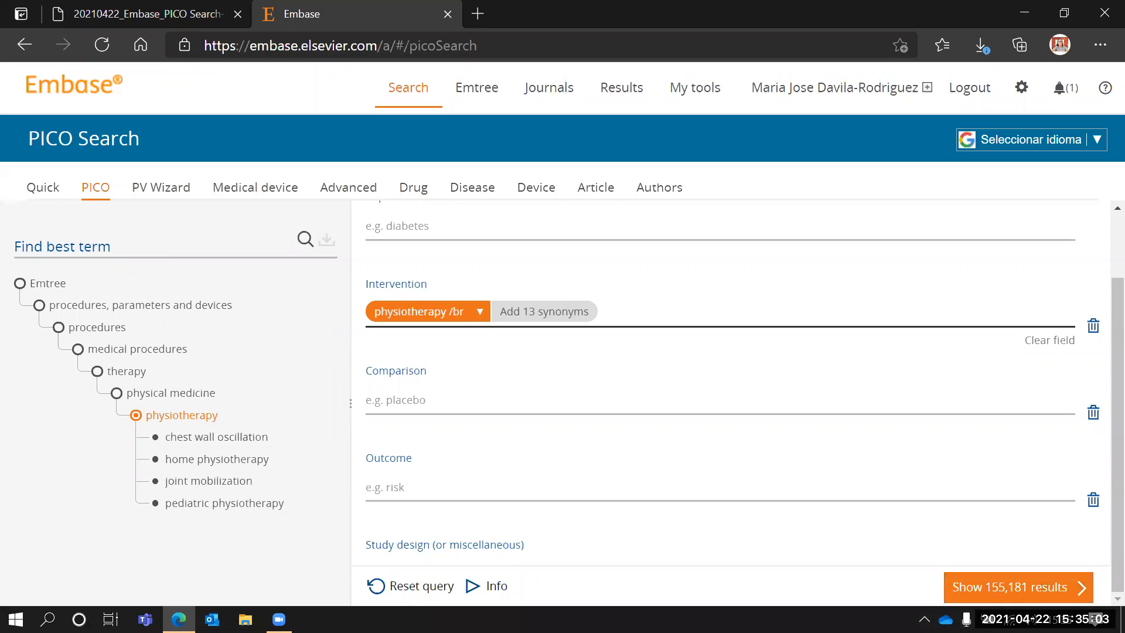
{"action": "left_click", "coordinate": [1003, 598]}
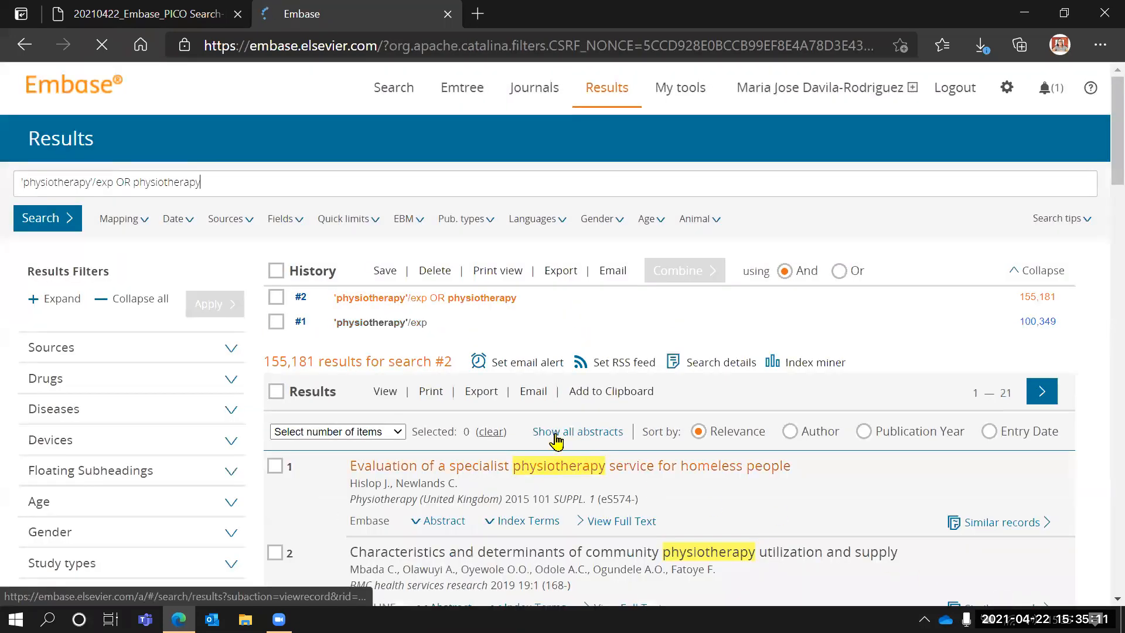
{"action": "mouse_move", "coordinate": [384, 331]}
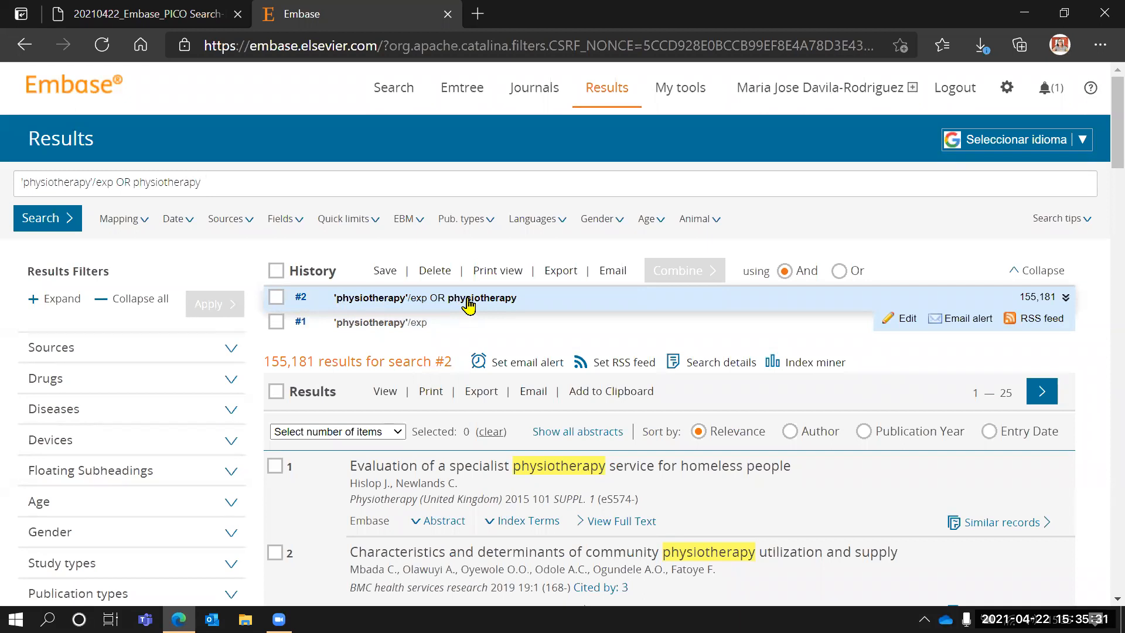
Step: Return to the PICO search form and add all 13 synonyms to the physiotherapy intervention
{"action": "left_click", "coordinate": [393, 92]}
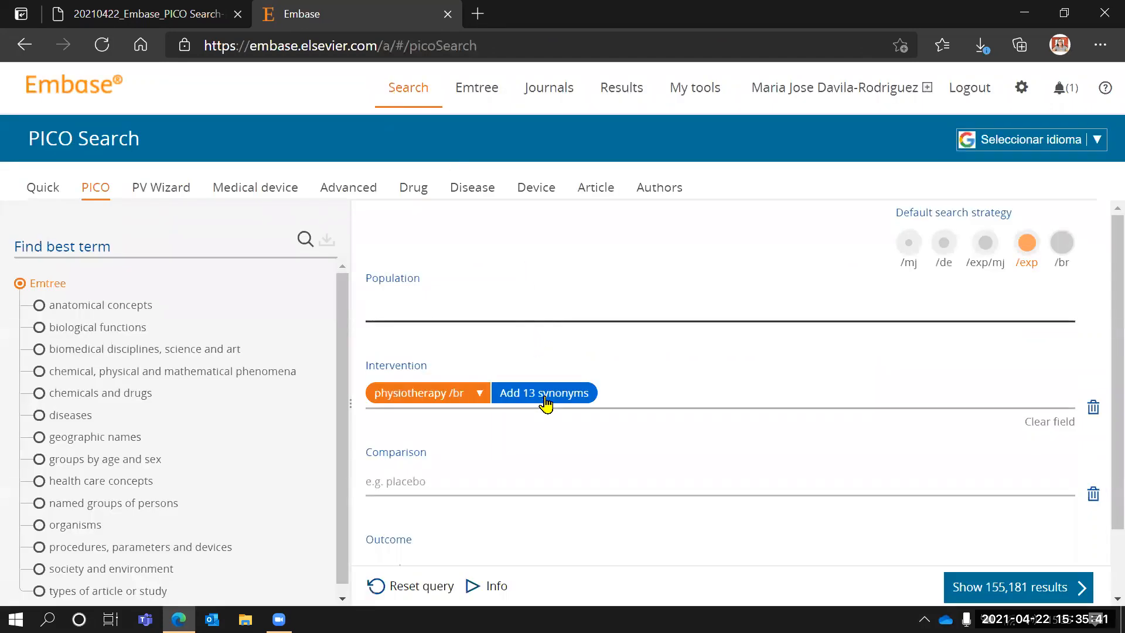
{"action": "left_click", "coordinate": [544, 394]}
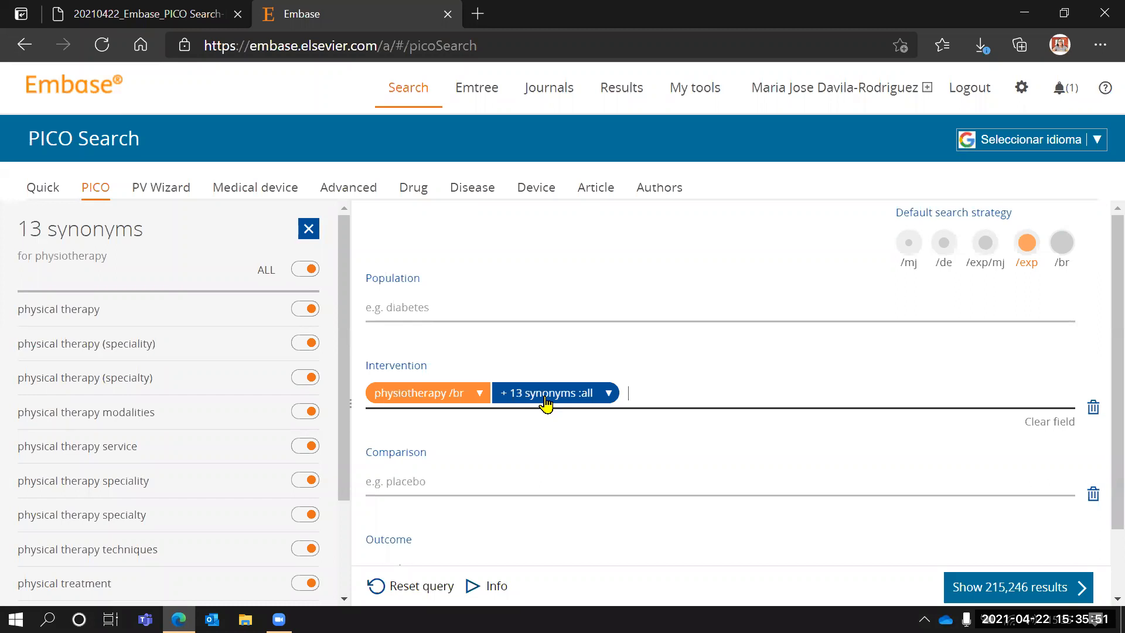
Step: Review the search field options available for the 13 physiotherapy synonyms, such as titles, abstracts and keywords
{"action": "left_click", "coordinate": [611, 394]}
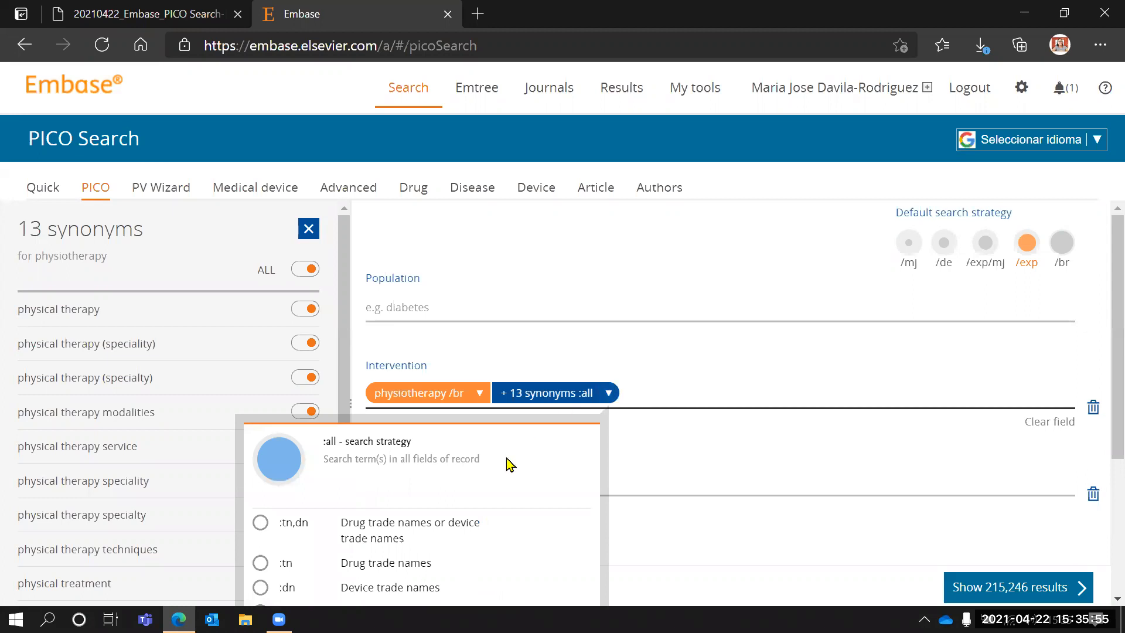
{"action": "scroll", "coordinate": [507, 462], "scroll_direction": "down", "scroll_amount": 3}
{"action": "scroll", "coordinate": [507, 465], "scroll_direction": "down", "scroll_amount": 1}
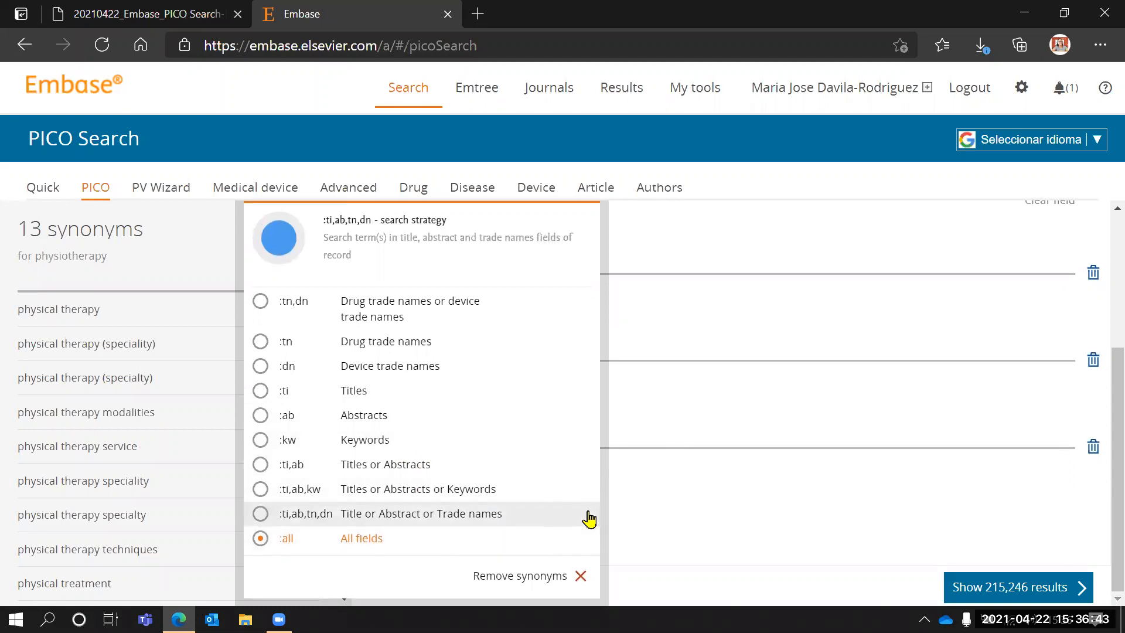
{"action": "left_click", "coordinate": [712, 435]}
Step: Remove the physiotherapy term and its synonyms from the Intervention element
{"action": "left_click", "coordinate": [647, 309]}
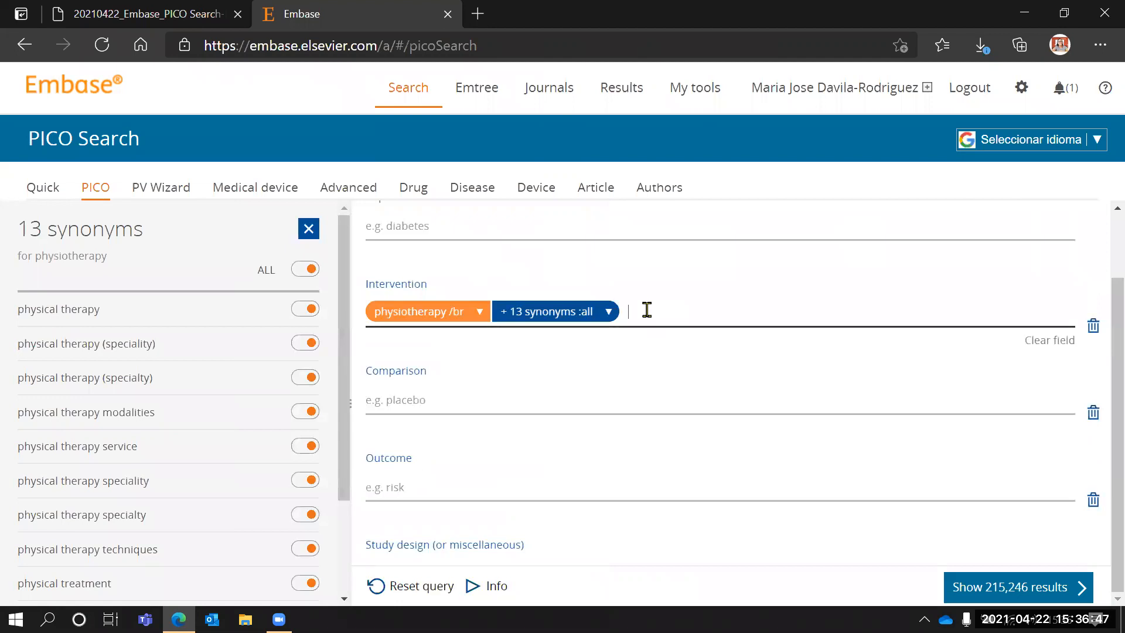
{"action": "key", "text": "BackSpace"}
{"action": "key", "text": "BackSpace"}
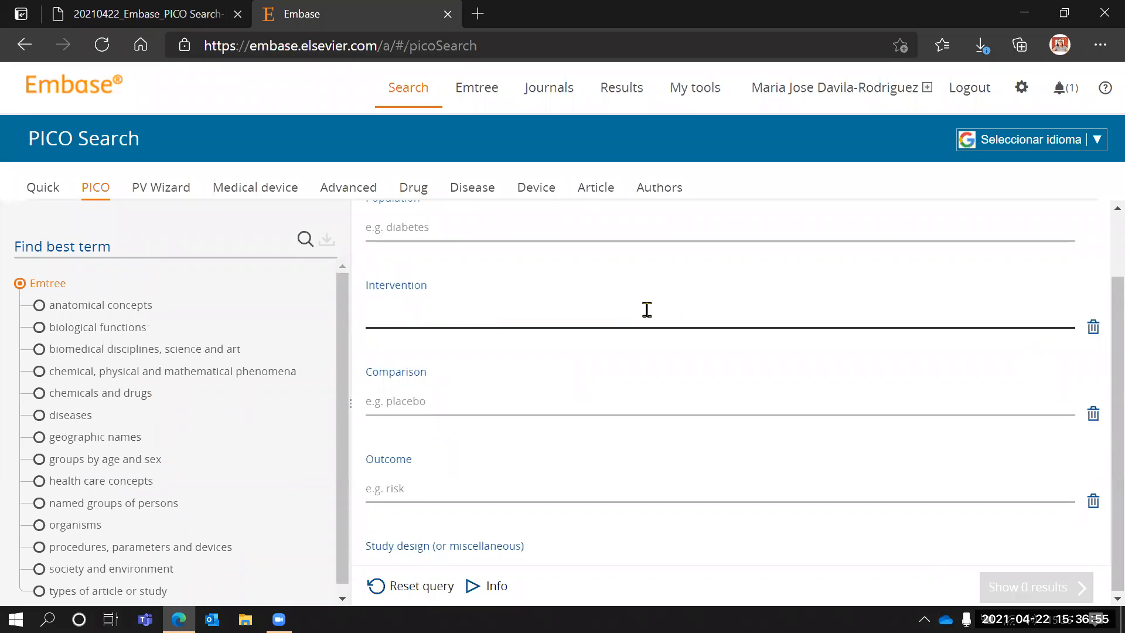
Step: Switch to the presentation PDF and view the research question on the Formulário PICO slide
{"action": "left_click", "coordinate": [199, 18]}
{"action": "scroll", "coordinate": [479, 387], "scroll_direction": "down", "scroll_amount": 2}
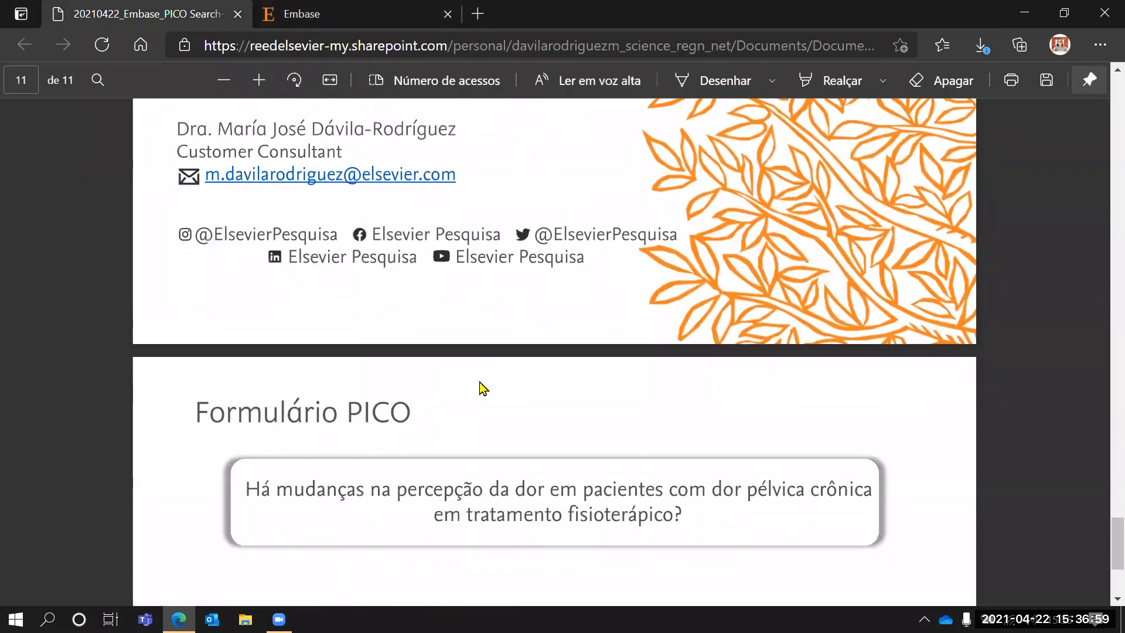
{"action": "scroll", "coordinate": [481, 387], "scroll_direction": "down", "scroll_amount": 1}
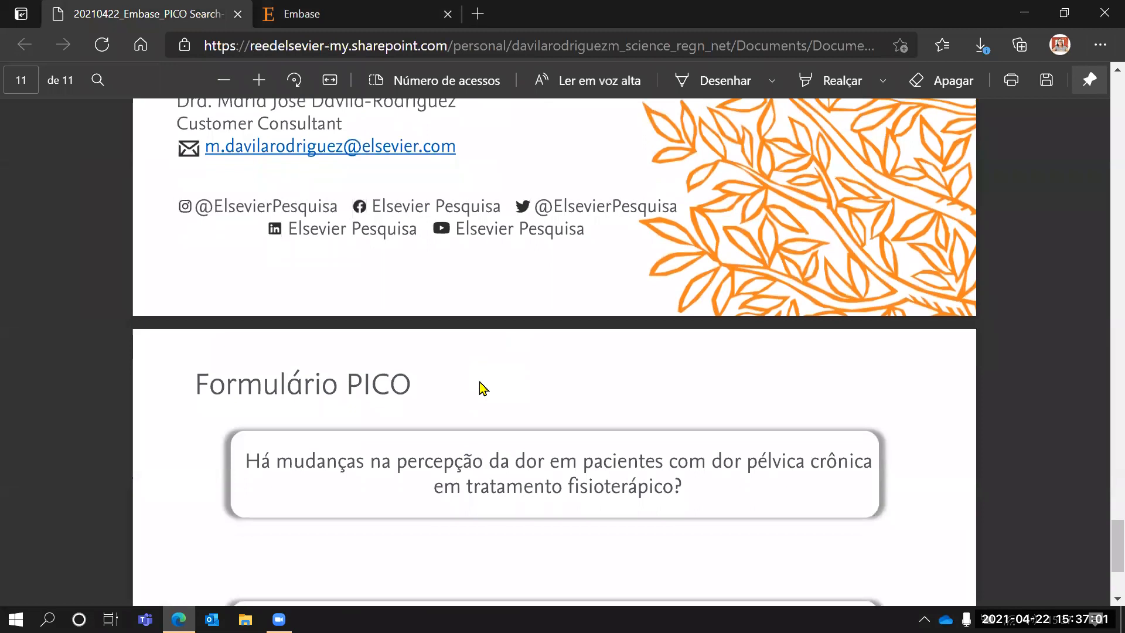
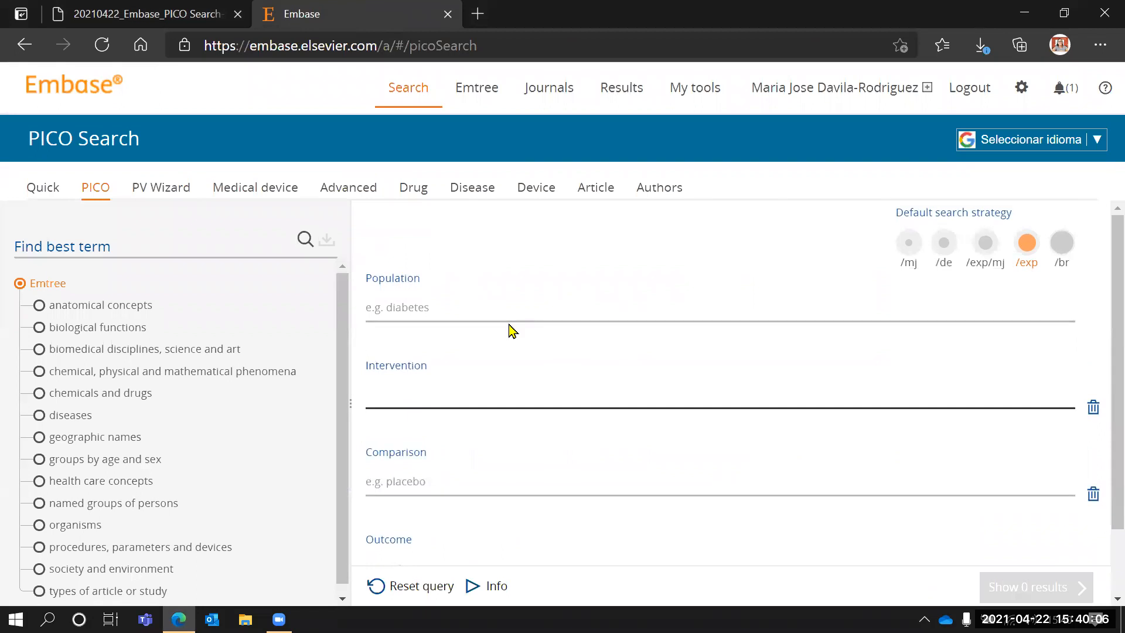
Step: Look up chronic pelvic pain for the Population element and add its preferred Emtree term, pelvis pain syndrome
{"action": "left_click", "coordinate": [474, 304]}
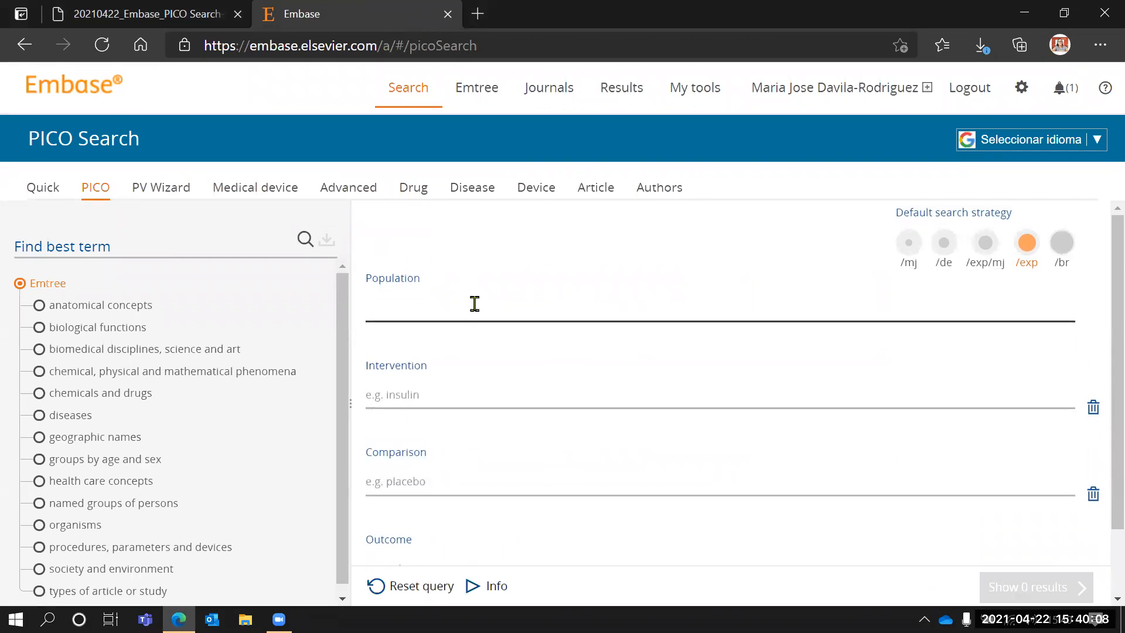
{"action": "type", "text": "chronic"}
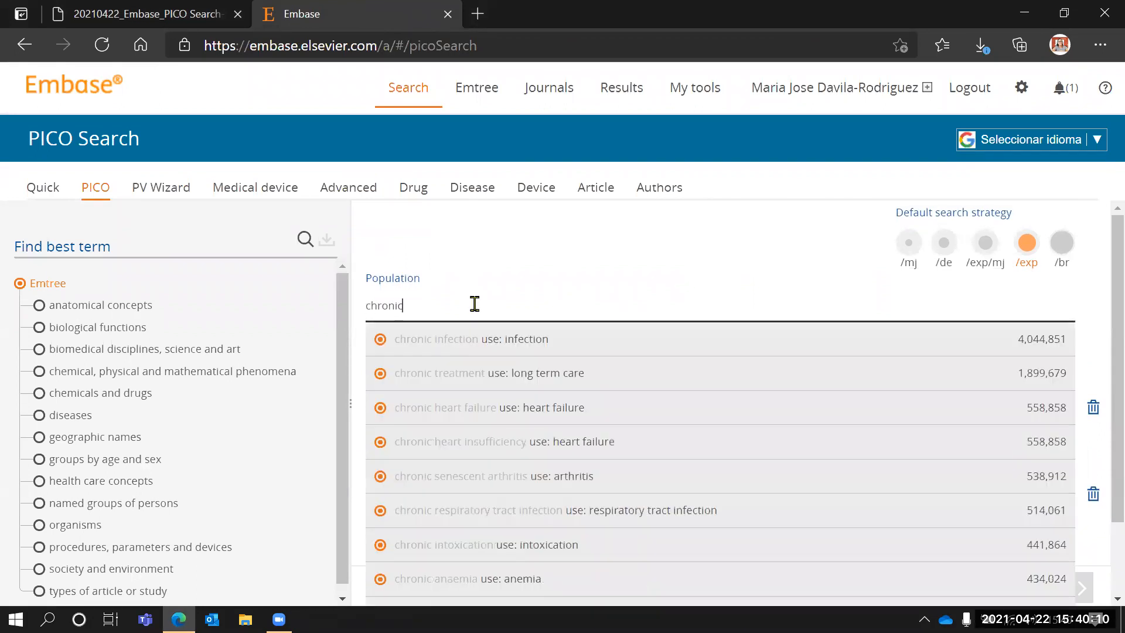
{"action": "type", "text": " pelvic pain"}
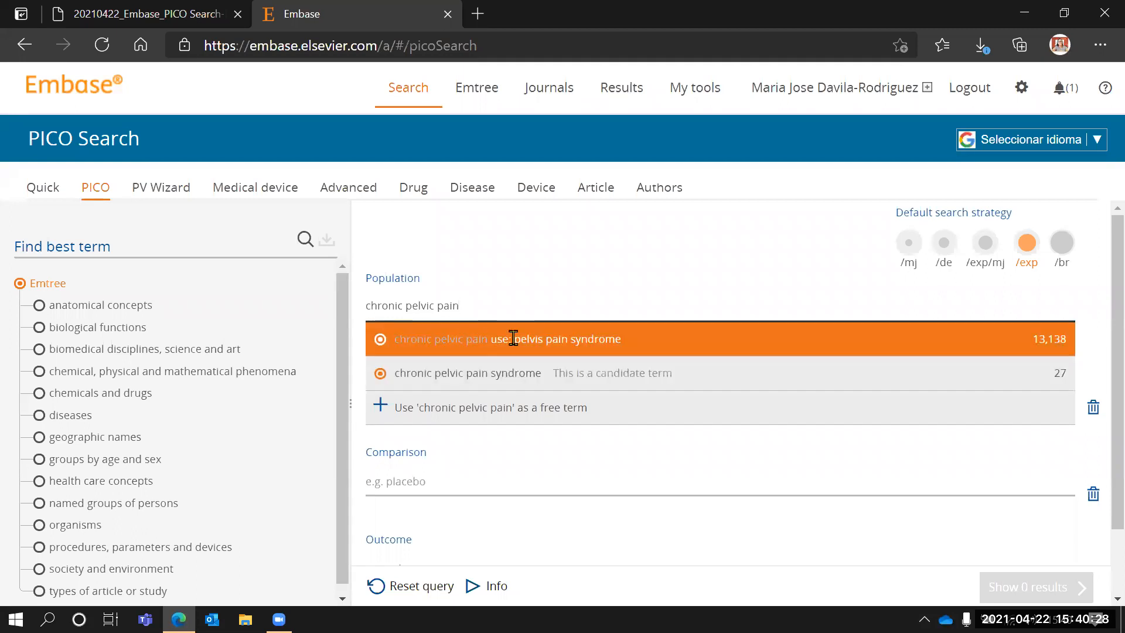
{"action": "left_click", "coordinate": [422, 352]}
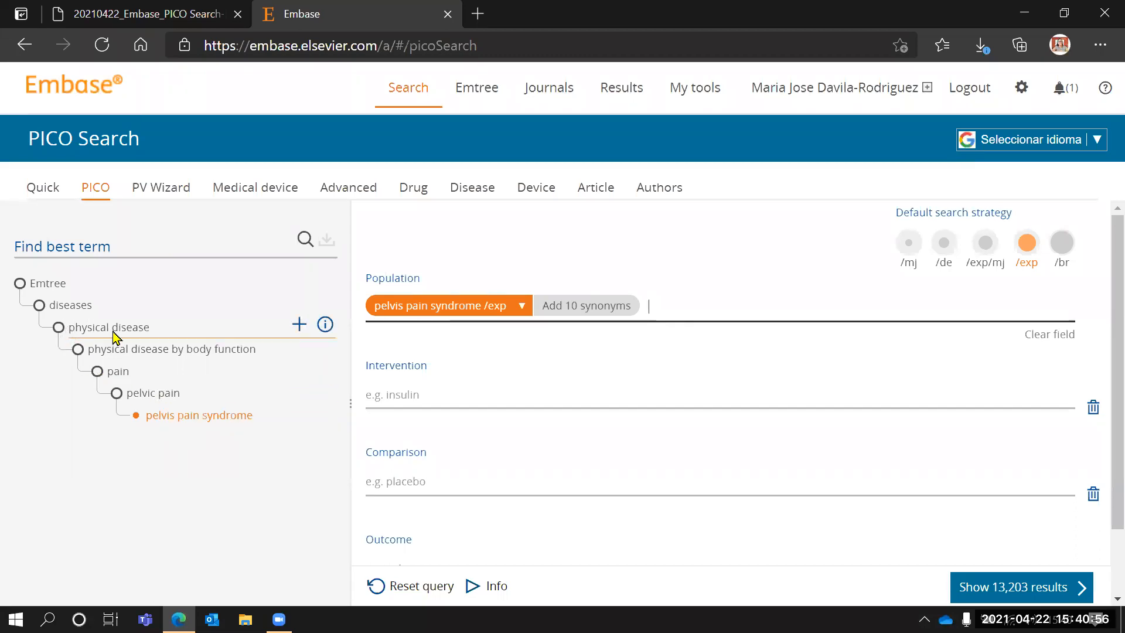
Step: Set the pelvis pain syndrome search strategy to Major focus (/mj) and add its 10 synonyms, reviewing their list
{"action": "left_click", "coordinate": [520, 307]}
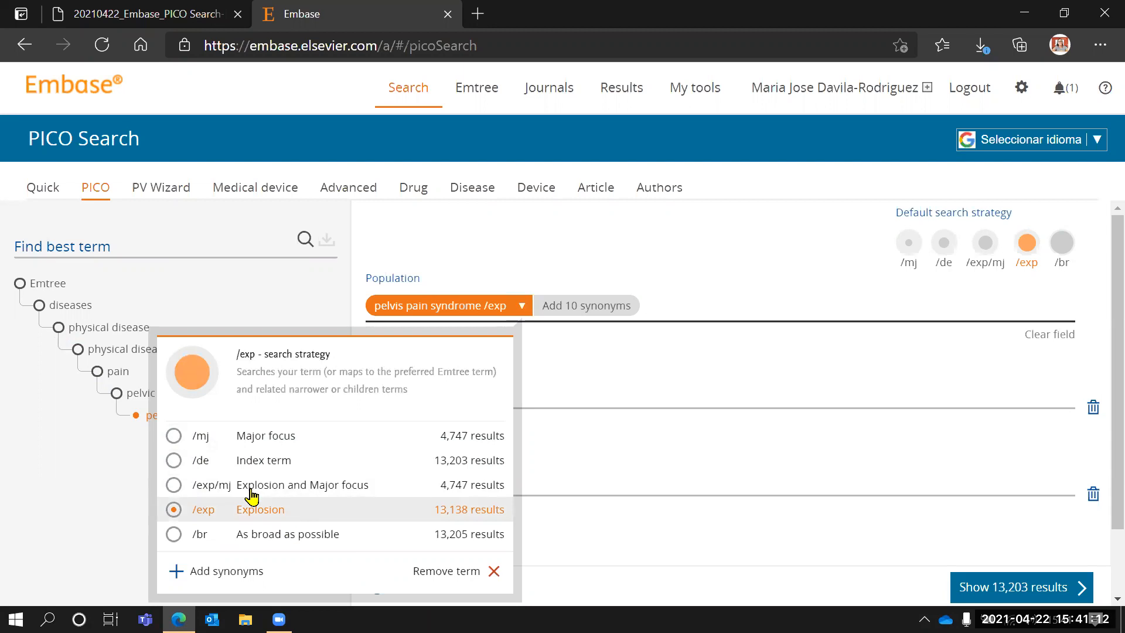
{"action": "left_click", "coordinate": [200, 440]}
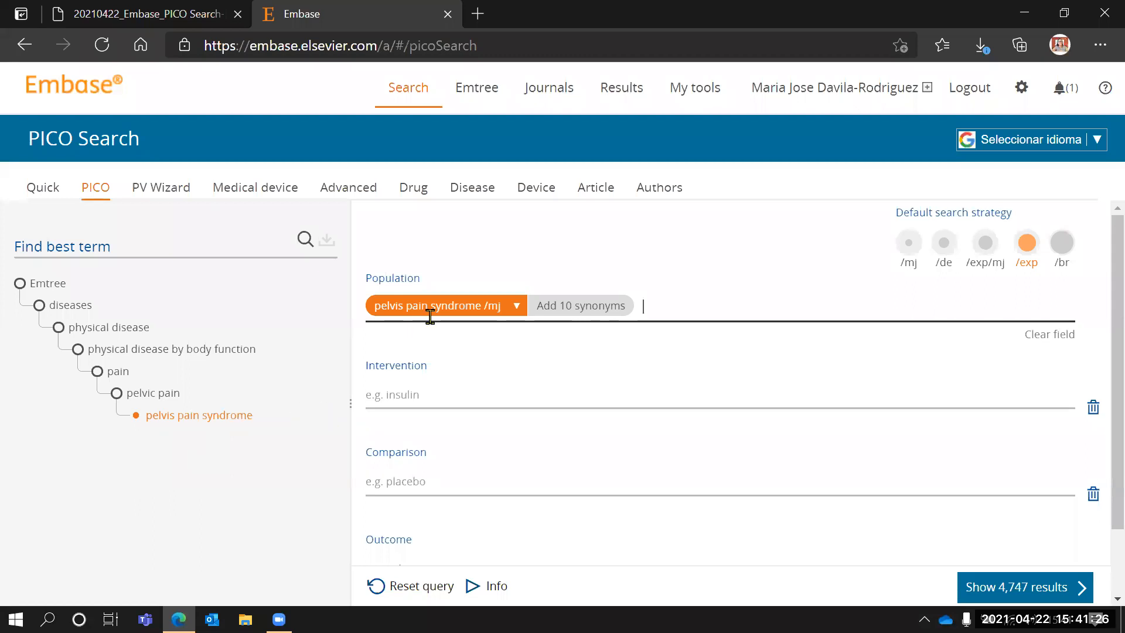
{"action": "left_click", "coordinate": [605, 314]}
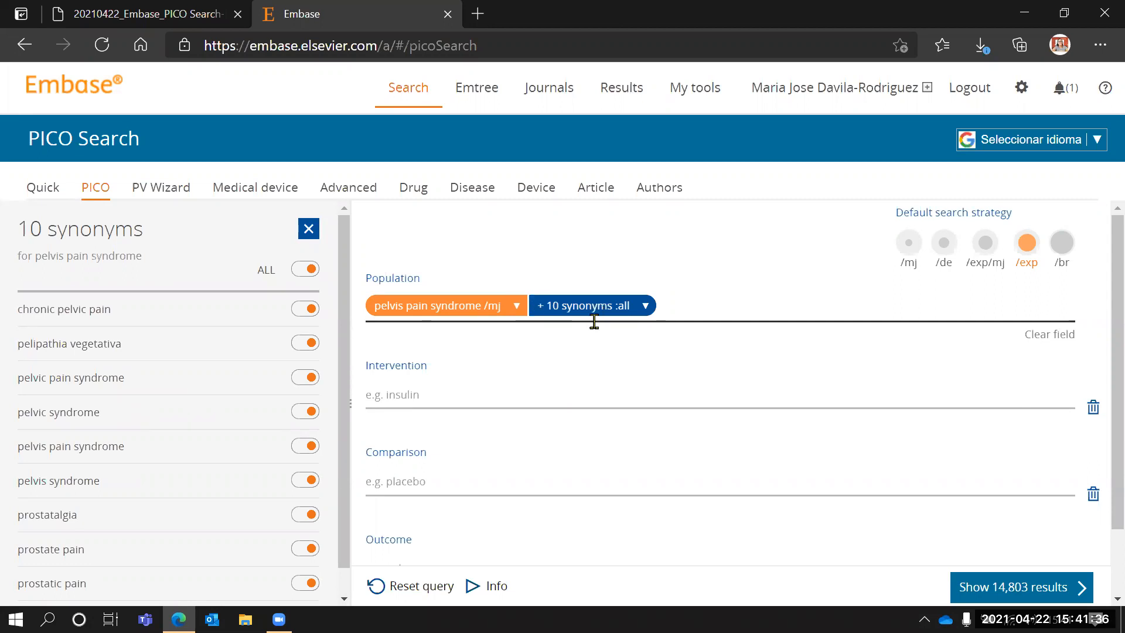
{"action": "scroll", "coordinate": [193, 382], "scroll_direction": "down", "scroll_amount": 1}
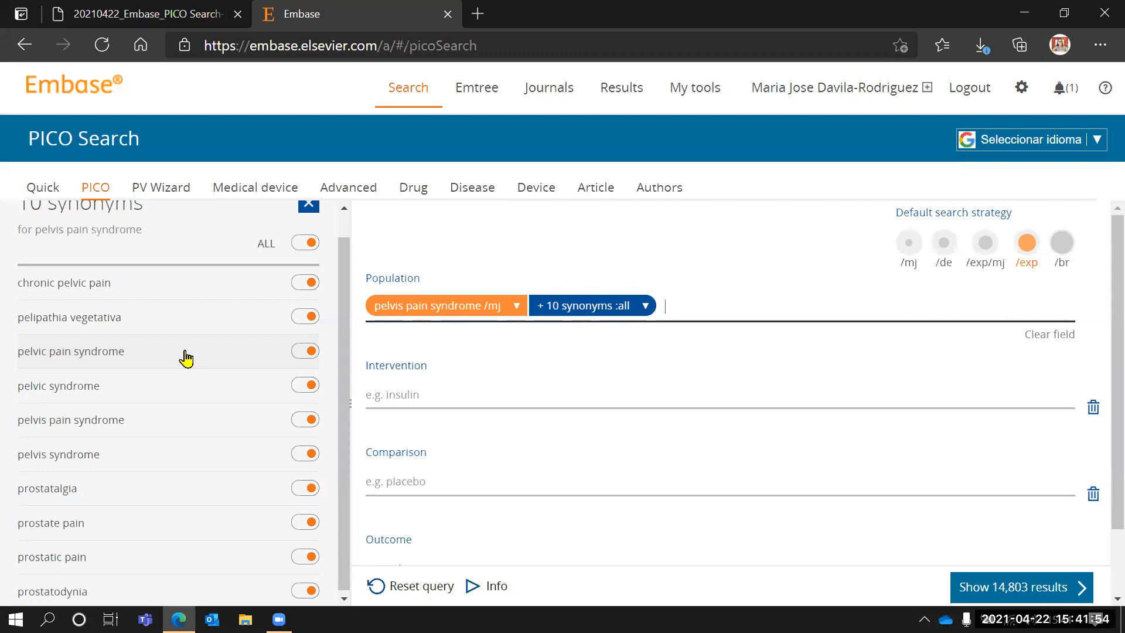
Step: Try excluding all pelvis pain syndrome synonyms and including only prostate pain and prostatic pain, then clear those two and re-enable all 10
{"action": "left_click", "coordinate": [301, 250]}
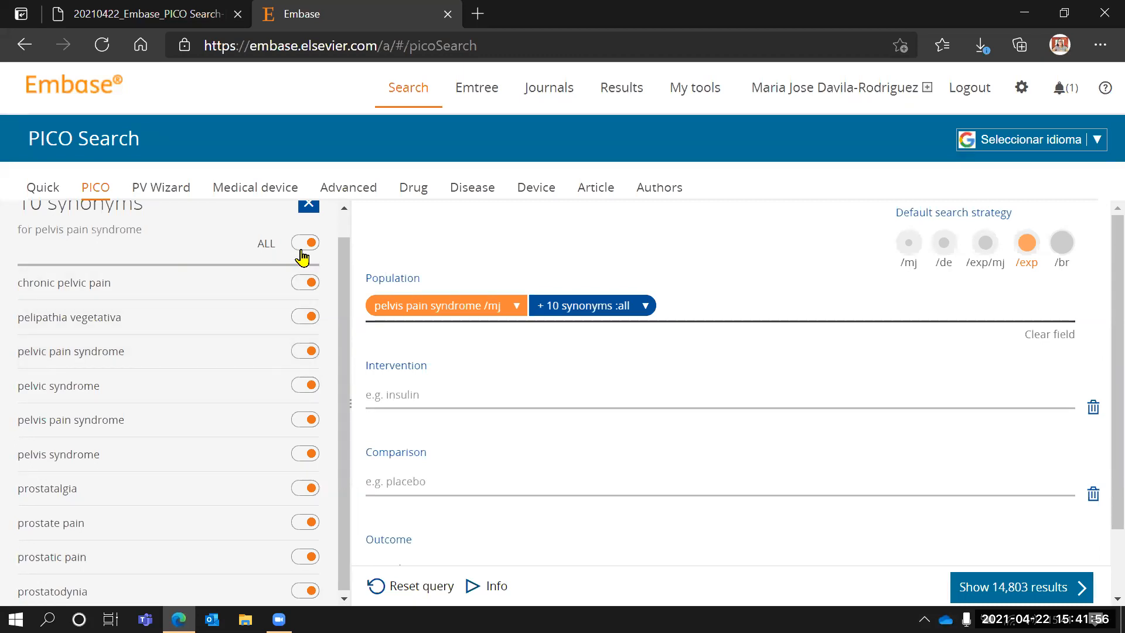
{"action": "left_click", "coordinate": [301, 523]}
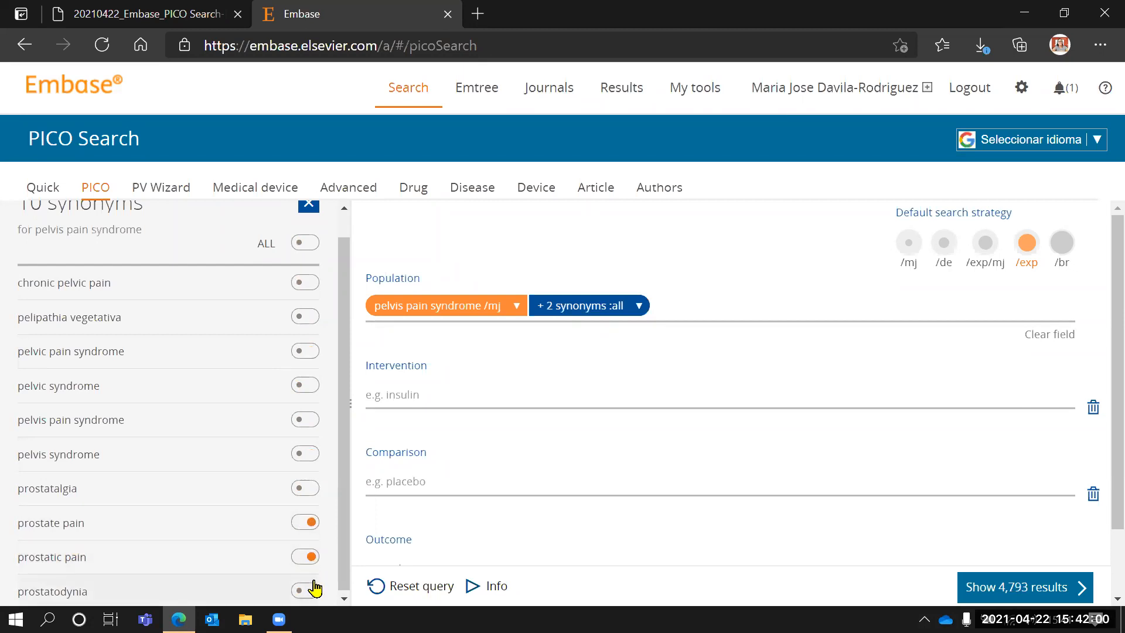
{"action": "left_click", "coordinate": [311, 560]}
{"action": "left_click", "coordinate": [311, 531]}
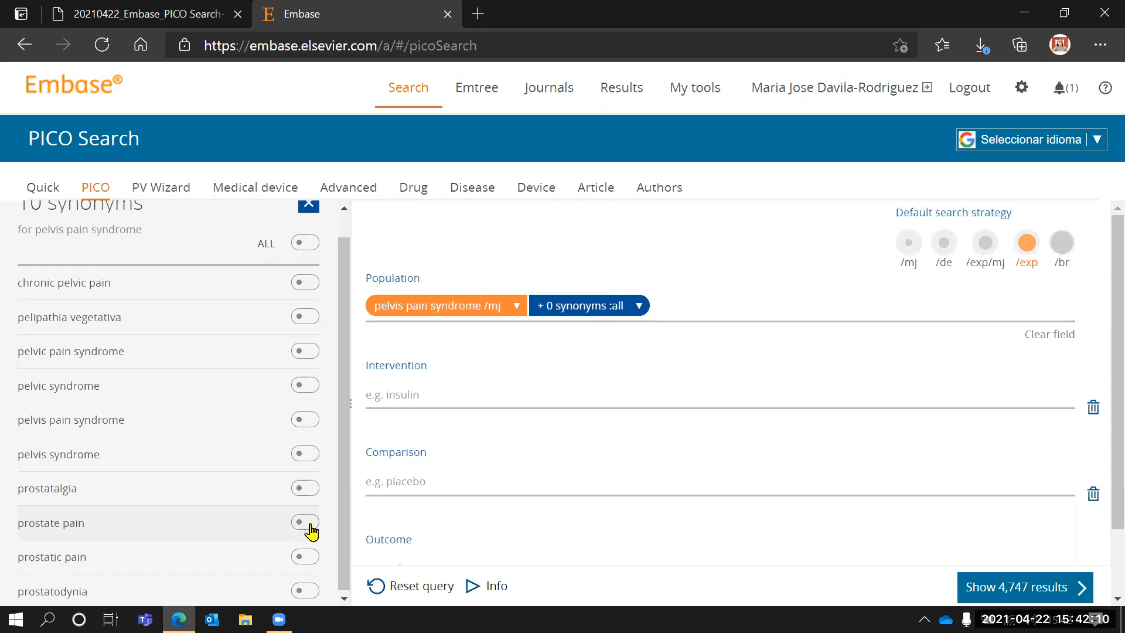
{"action": "left_click", "coordinate": [302, 249]}
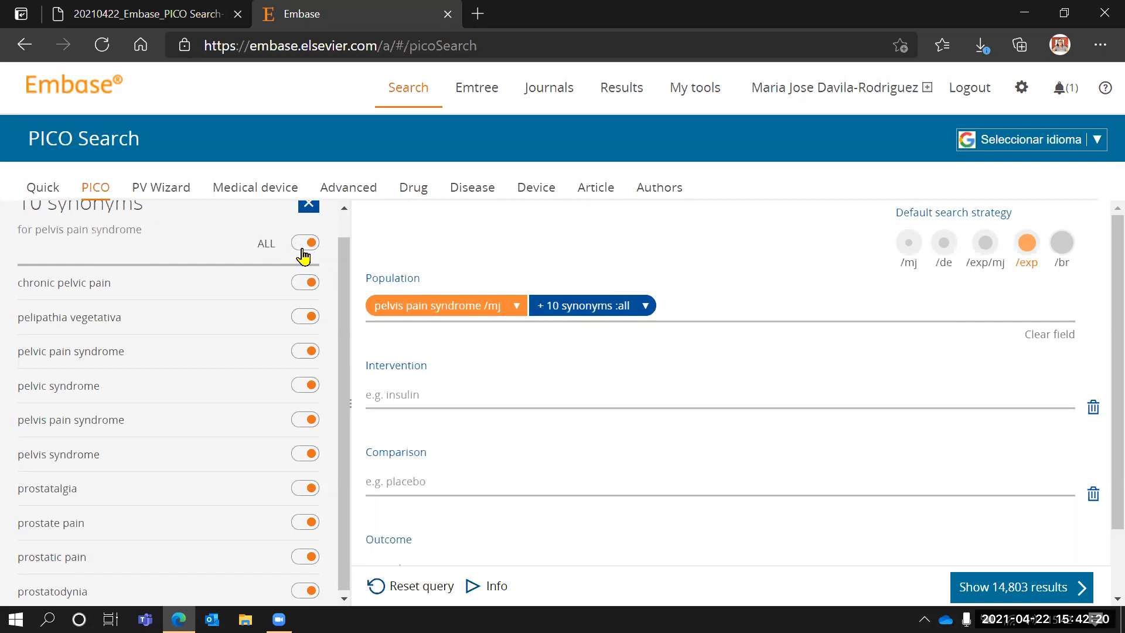
Step: Look up chronic pelvic pain again for the Population and add the candidate term chronic pelvic pain syndrome
{"action": "left_click", "coordinate": [769, 308]}
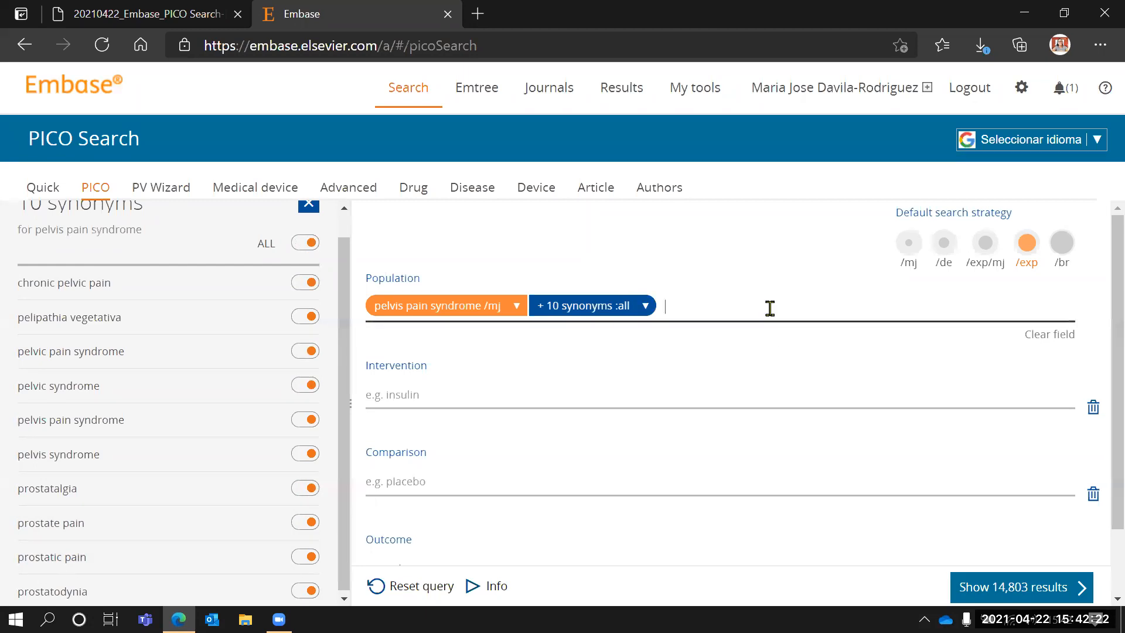
{"action": "type", "text": "chr"}
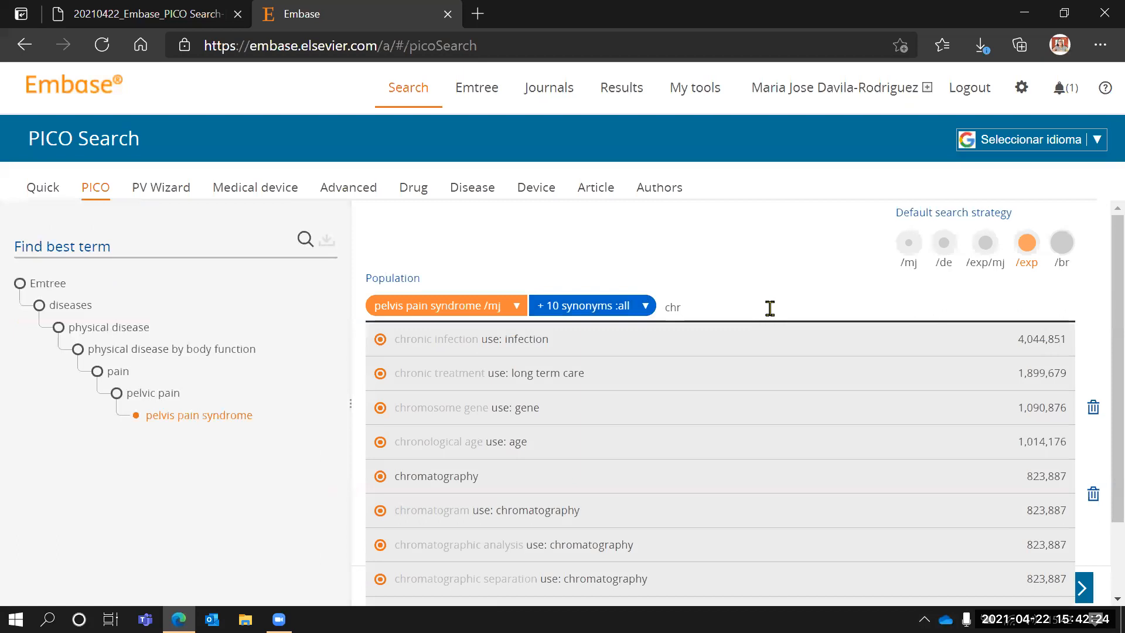
{"action": "type", "text": "onic pain"}
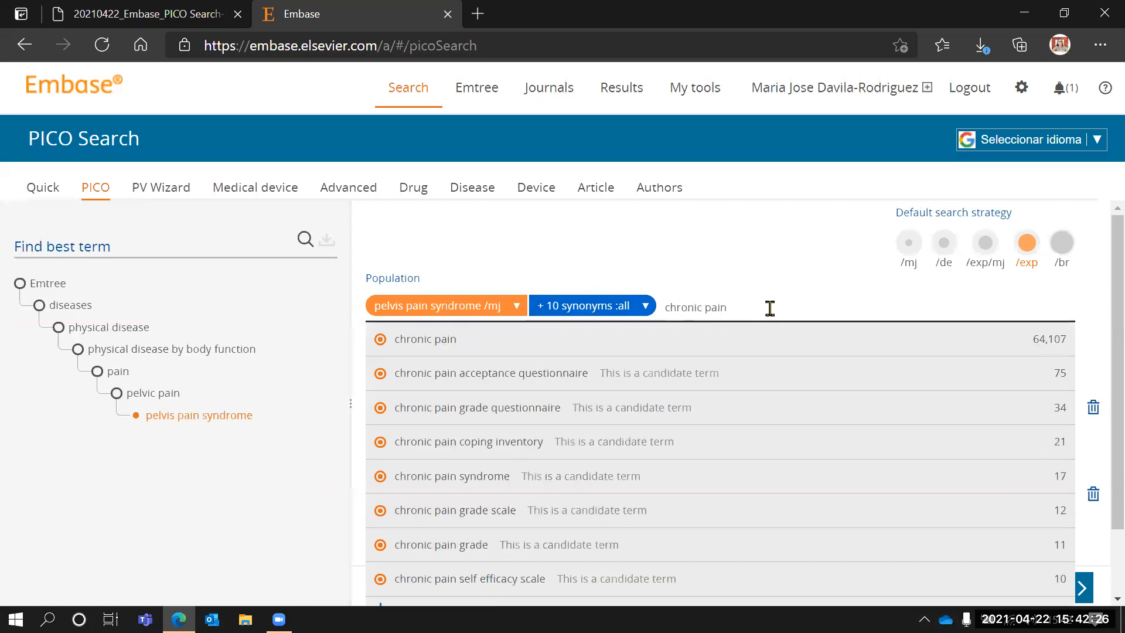
{"action": "key", "text": "BackSpace"}
{"action": "key", "text": "BackSpace"}
{"action": "key", "text": "BackSpace"}
{"action": "type", "text": "elvic pain"}
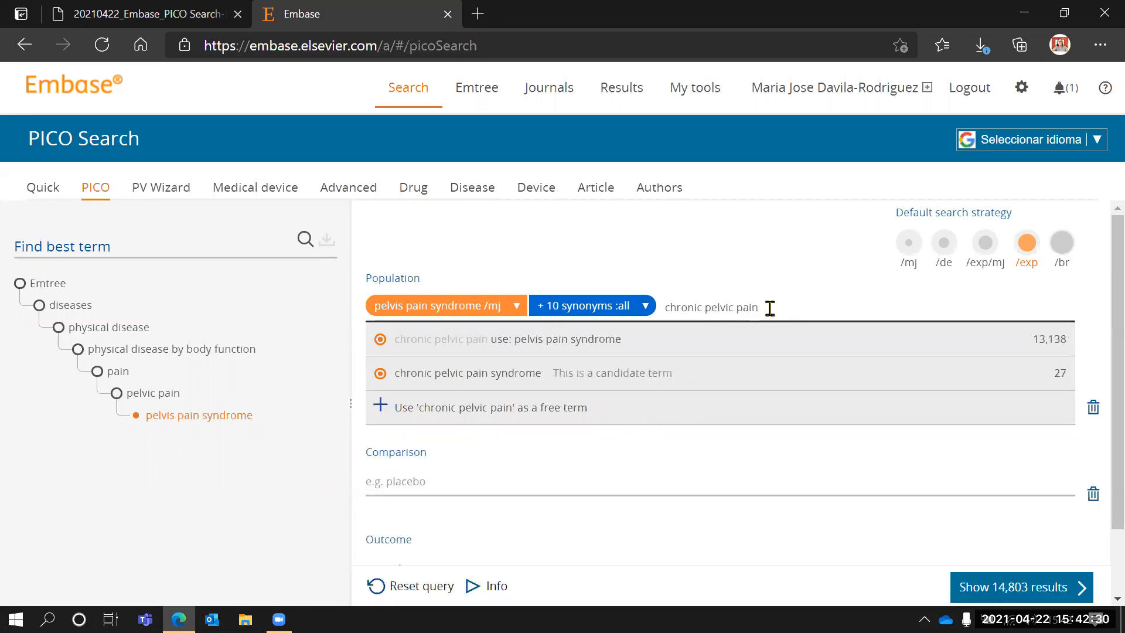
{"action": "left_click", "coordinate": [672, 379]}
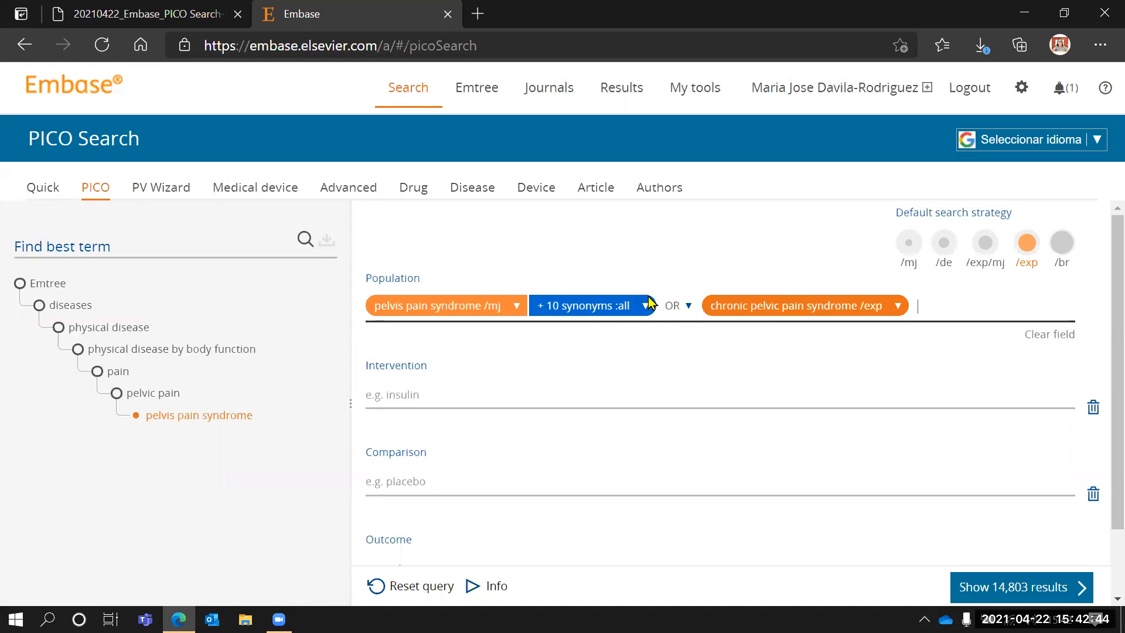
Step: Review the operator choices between the Population terms and set chronic pelvic pain syndrome to Major focus (/mj)
{"action": "left_click", "coordinate": [687, 305]}
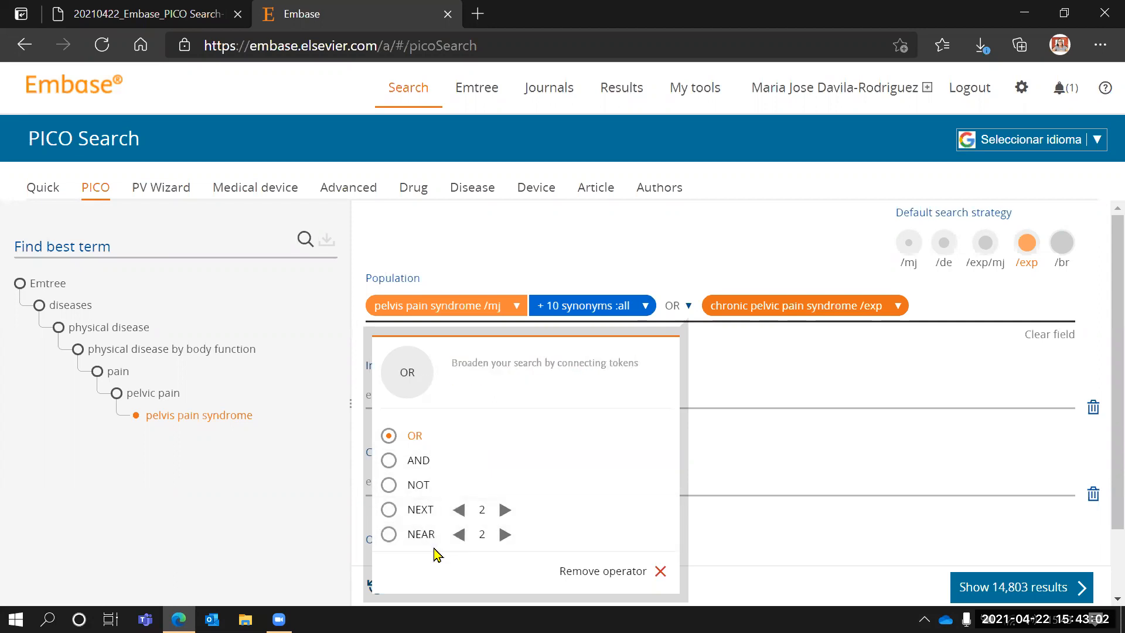
{"action": "left_click", "coordinate": [655, 278]}
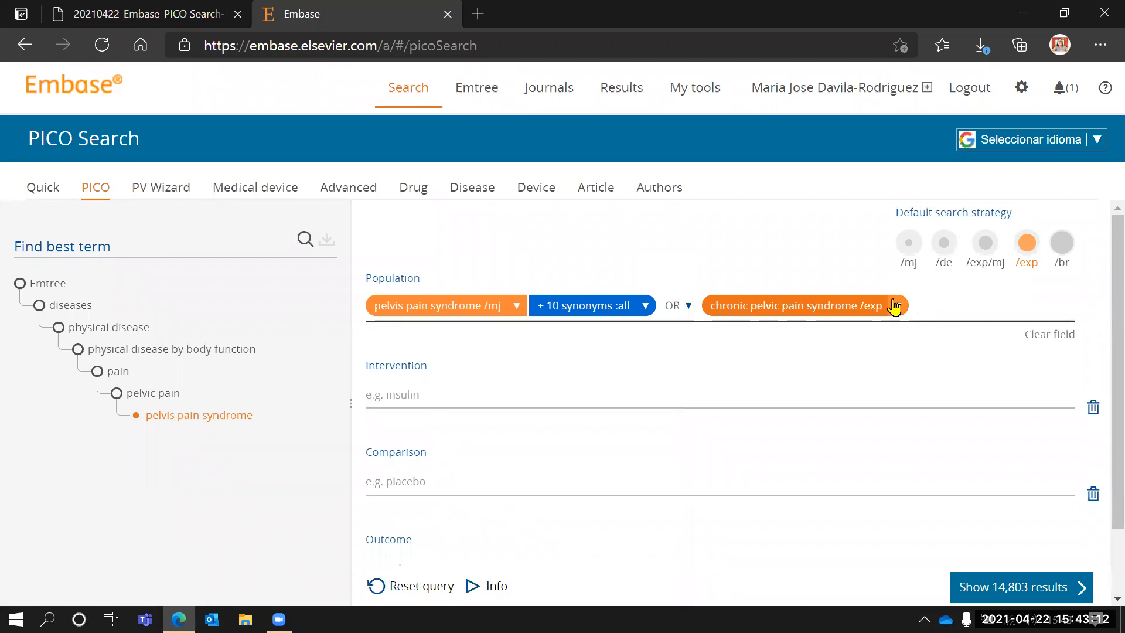
{"action": "left_click", "coordinate": [807, 314]}
{"action": "left_click", "coordinate": [576, 436]}
Step: Look up physical therapy for the Intervention element and add its preferred term, physiotherapy
{"action": "left_click", "coordinate": [459, 403]}
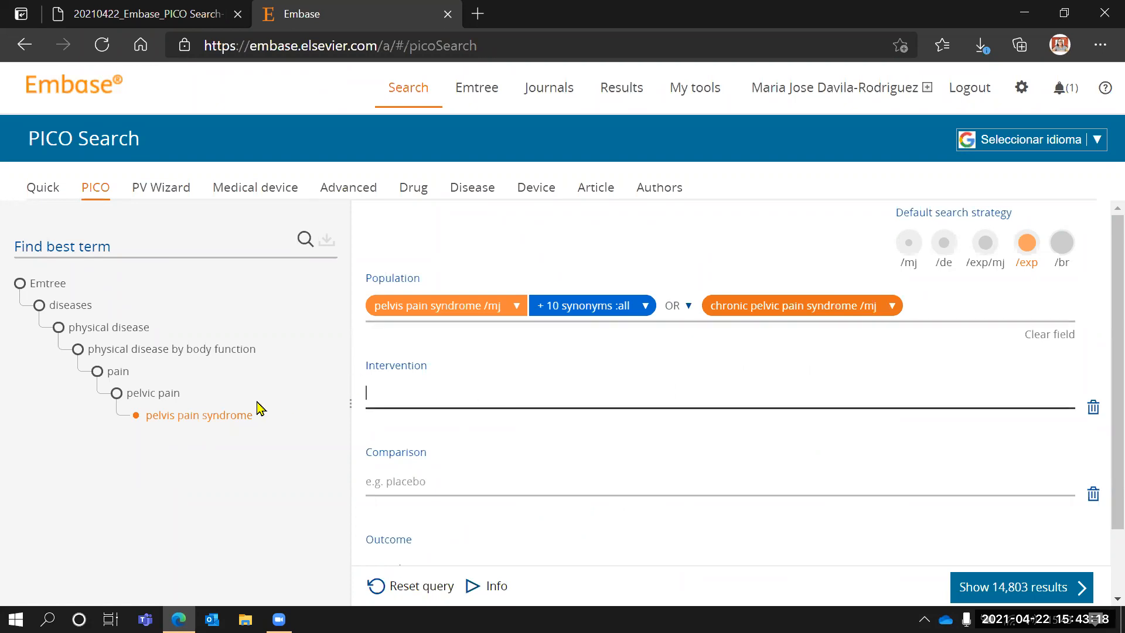
{"action": "type", "text": "physci"}
{"action": "key", "text": "BackSpace"}
{"action": "key", "text": "BackSpace"}
{"action": "type", "text": "ical the"}
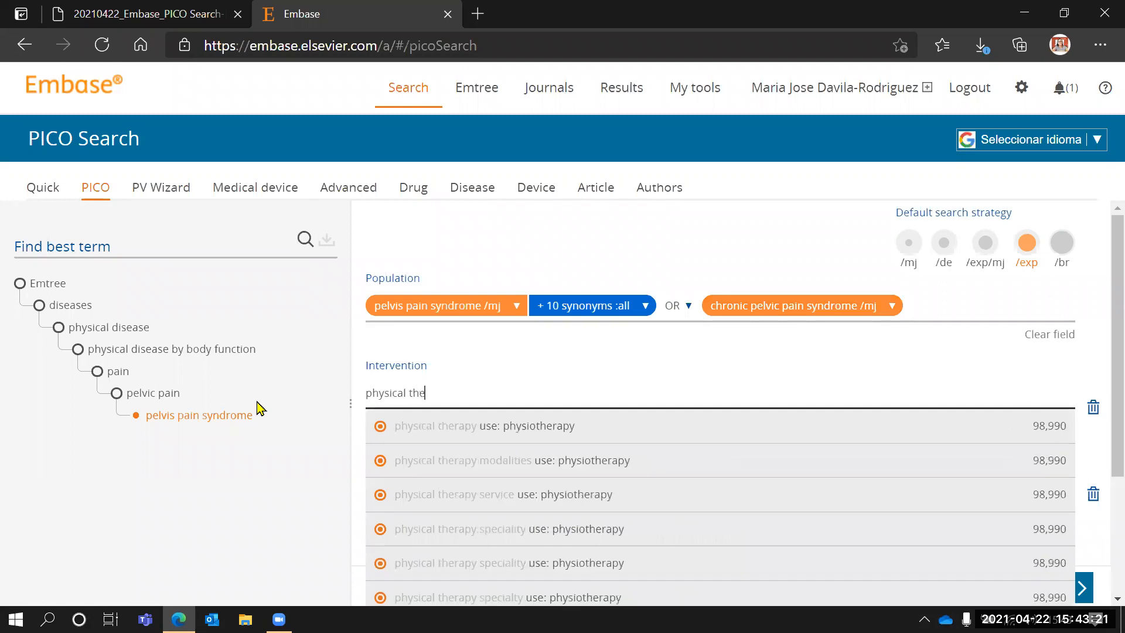
{"action": "left_click", "coordinate": [513, 431]}
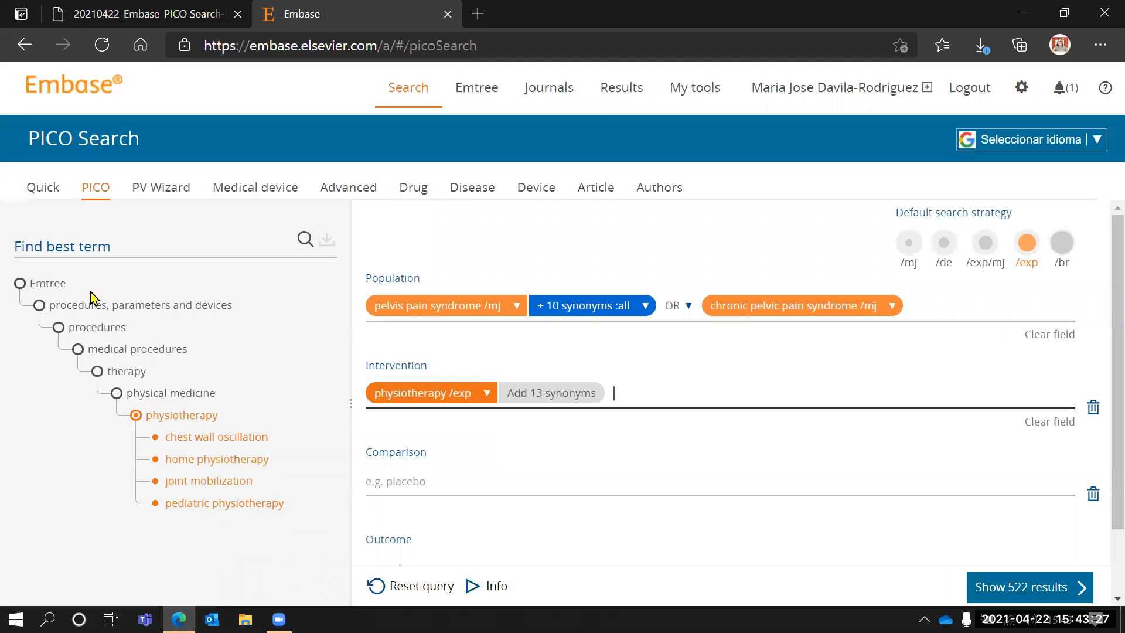
Step: Add all 13 synonyms to the physiotherapy intervention and review their list
{"action": "left_click", "coordinate": [535, 401]}
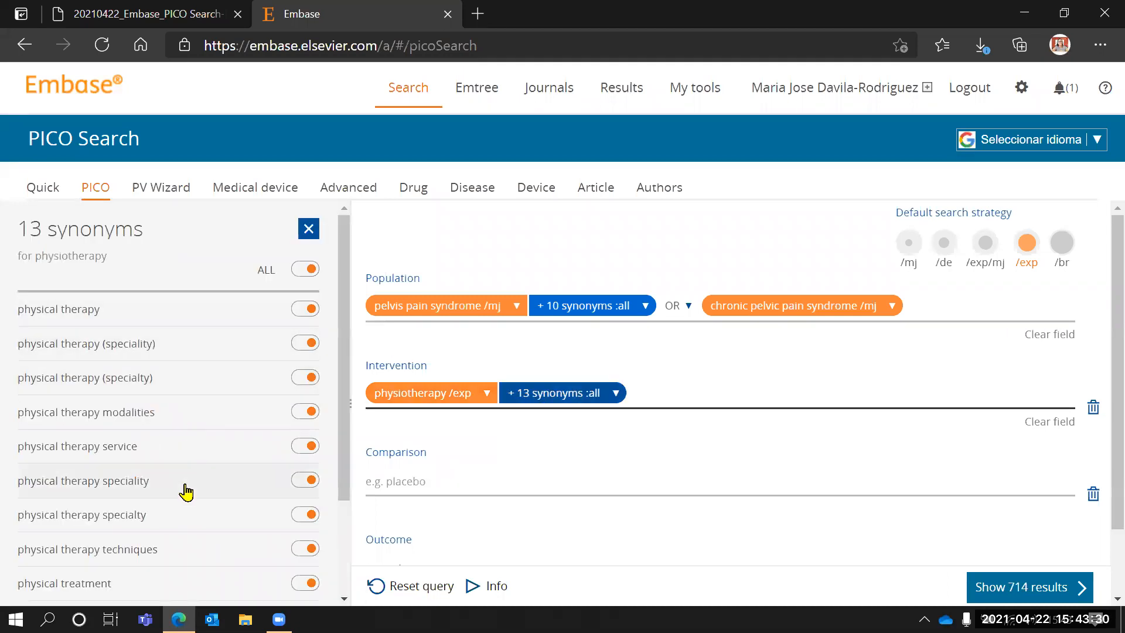
{"action": "scroll", "coordinate": [186, 492], "scroll_direction": "down", "scroll_amount": 2}
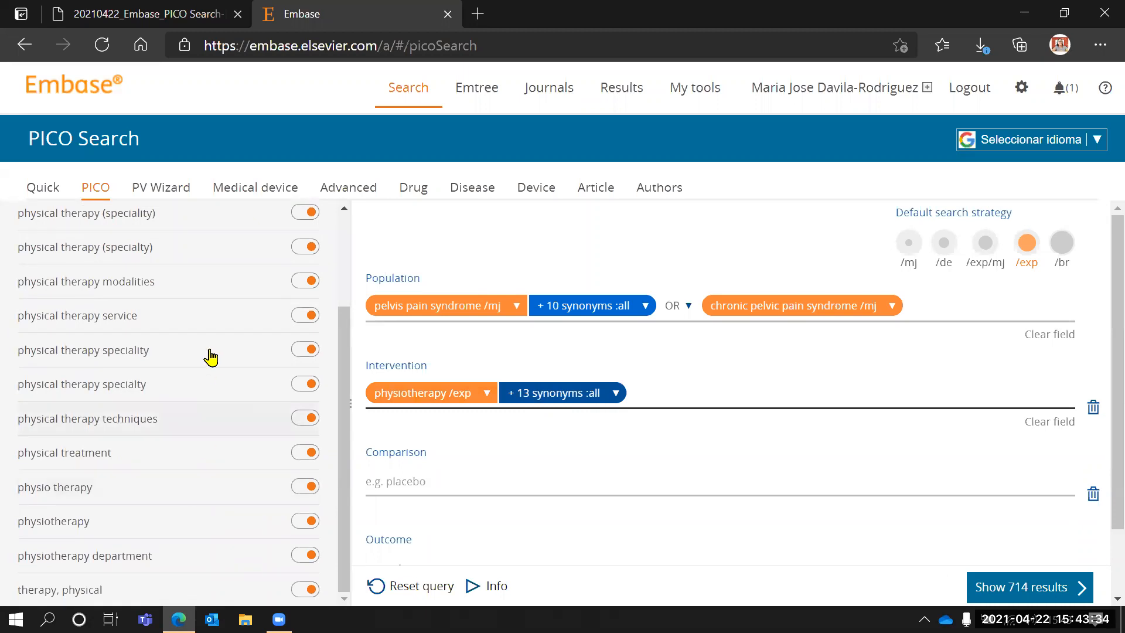
{"action": "scroll", "coordinate": [205, 349], "scroll_direction": "up", "scroll_amount": 2}
{"action": "left_click", "coordinate": [626, 409]}
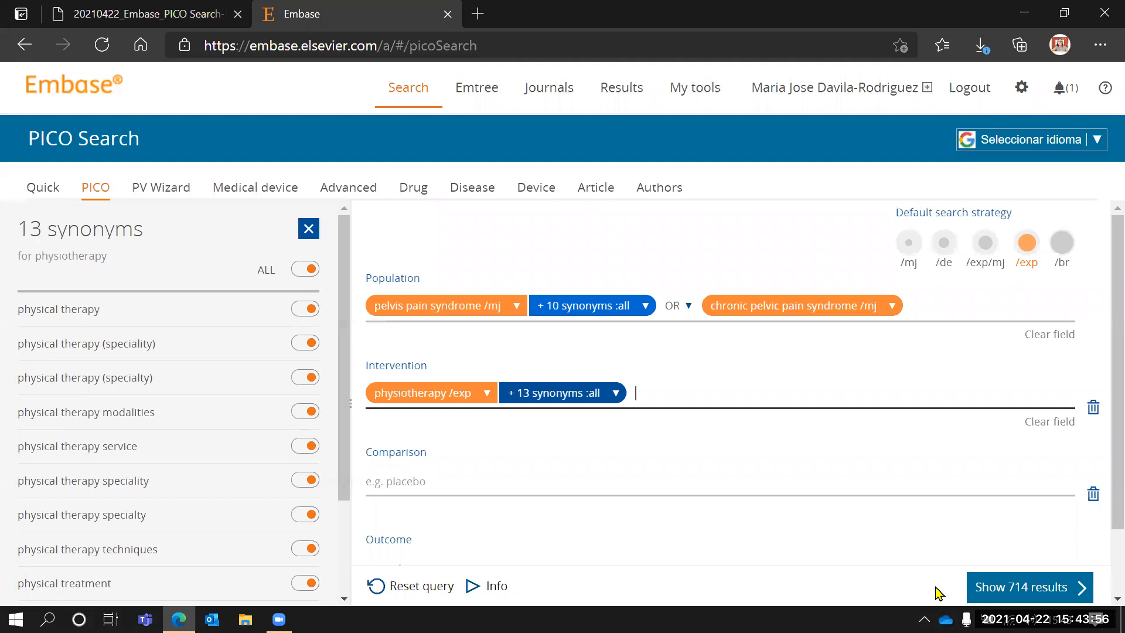
Step: Remove the empty Comparison element from the PICO search form
{"action": "left_click", "coordinate": [437, 481]}
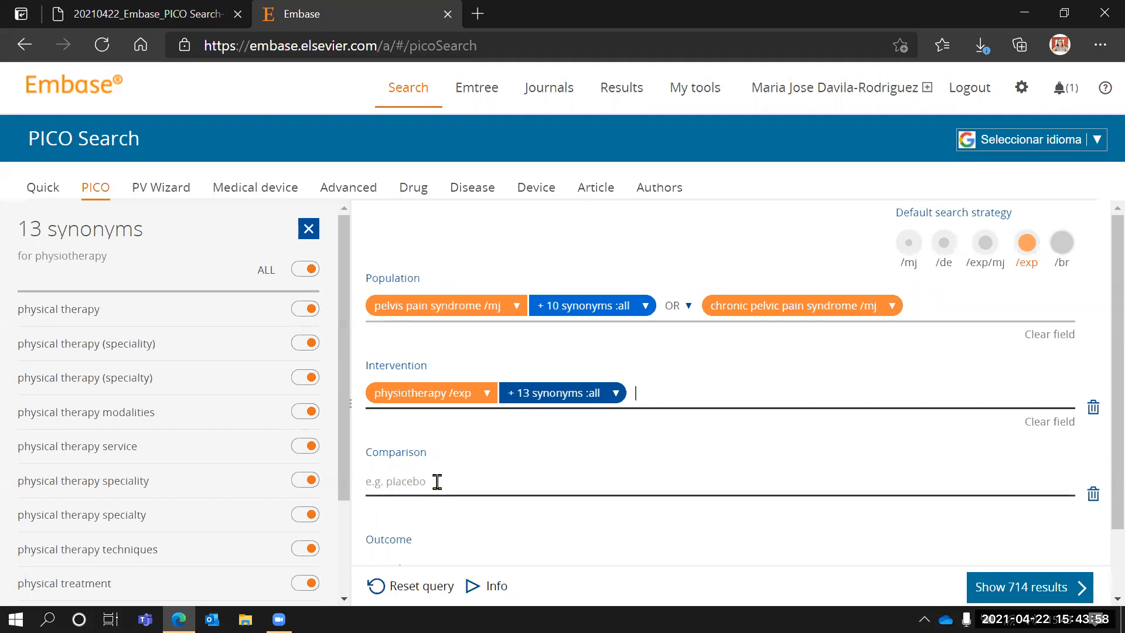
{"action": "left_click", "coordinate": [407, 482]}
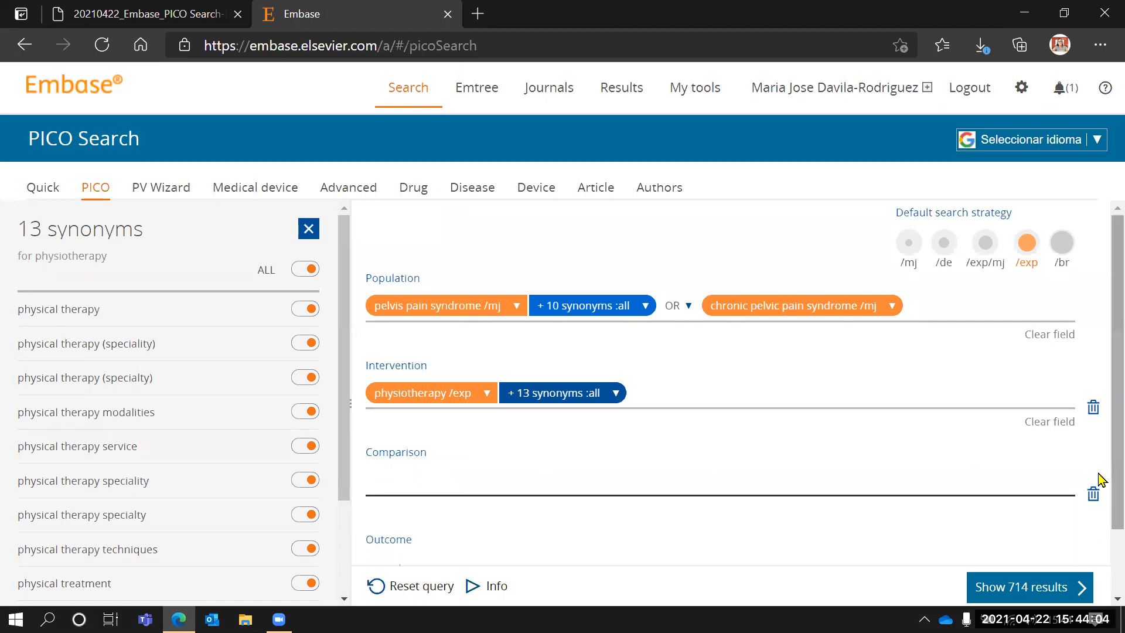
{"action": "left_click", "coordinate": [1102, 495]}
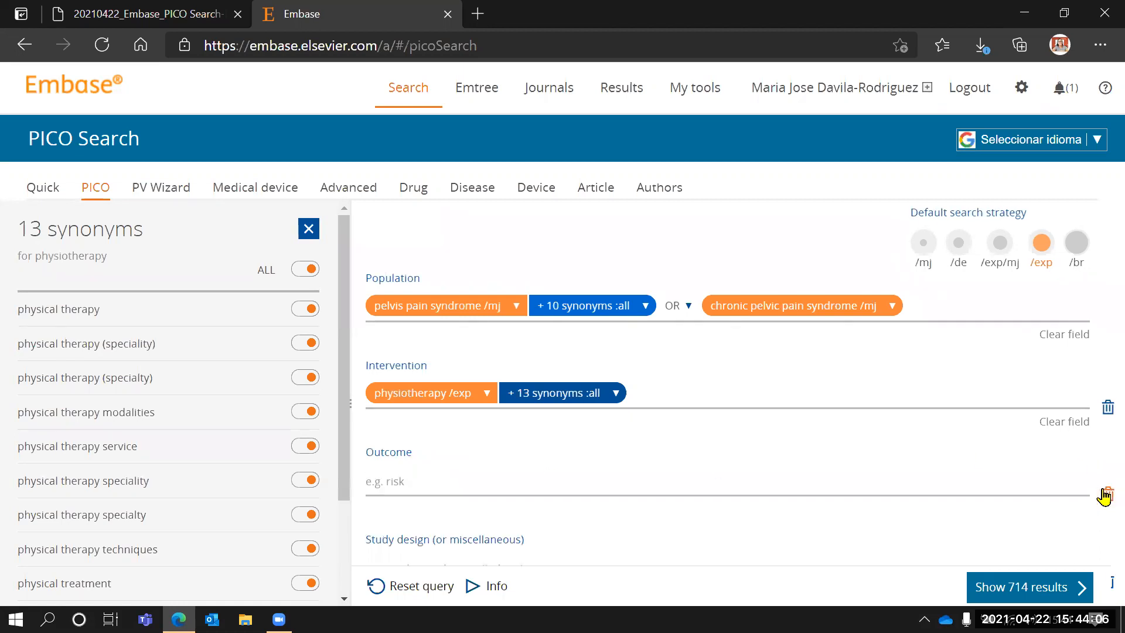
Step: Look up pain perception for the Outcome element, add its preferred term nociception with all 7 synonyms, and display the search results
{"action": "left_click", "coordinate": [428, 479]}
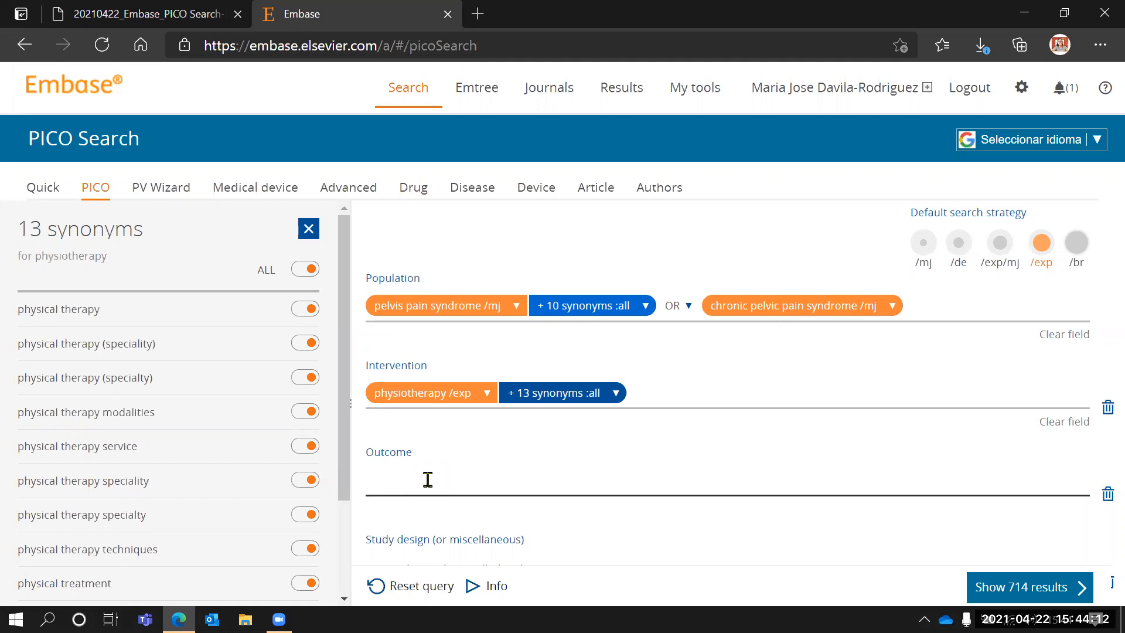
{"action": "type", "text": "pain percep"}
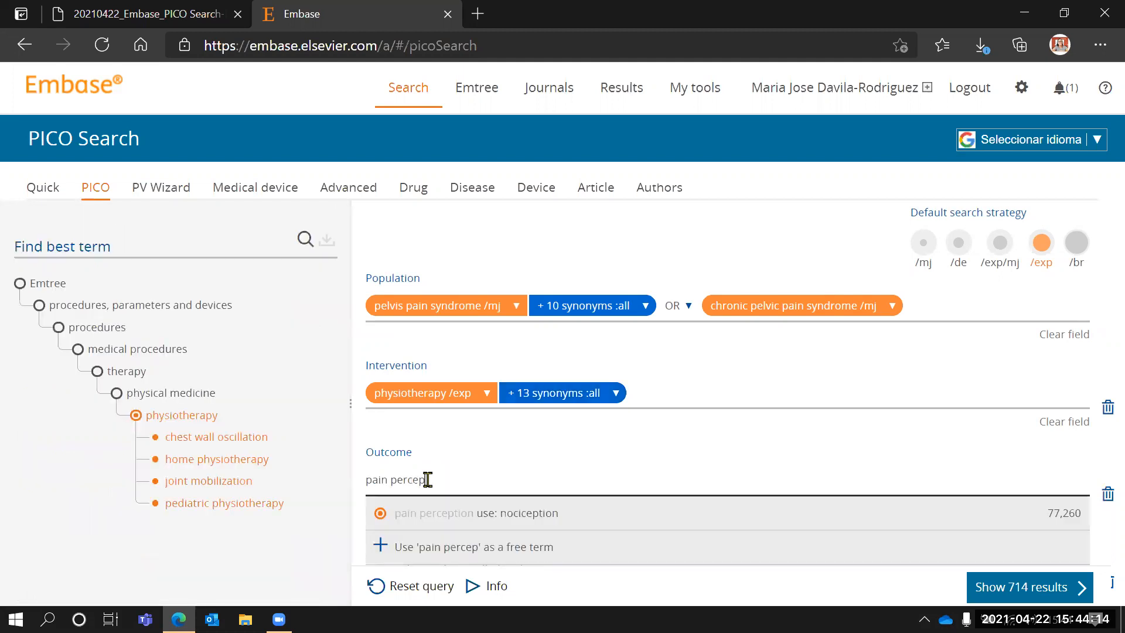
{"action": "left_click", "coordinate": [536, 526]}
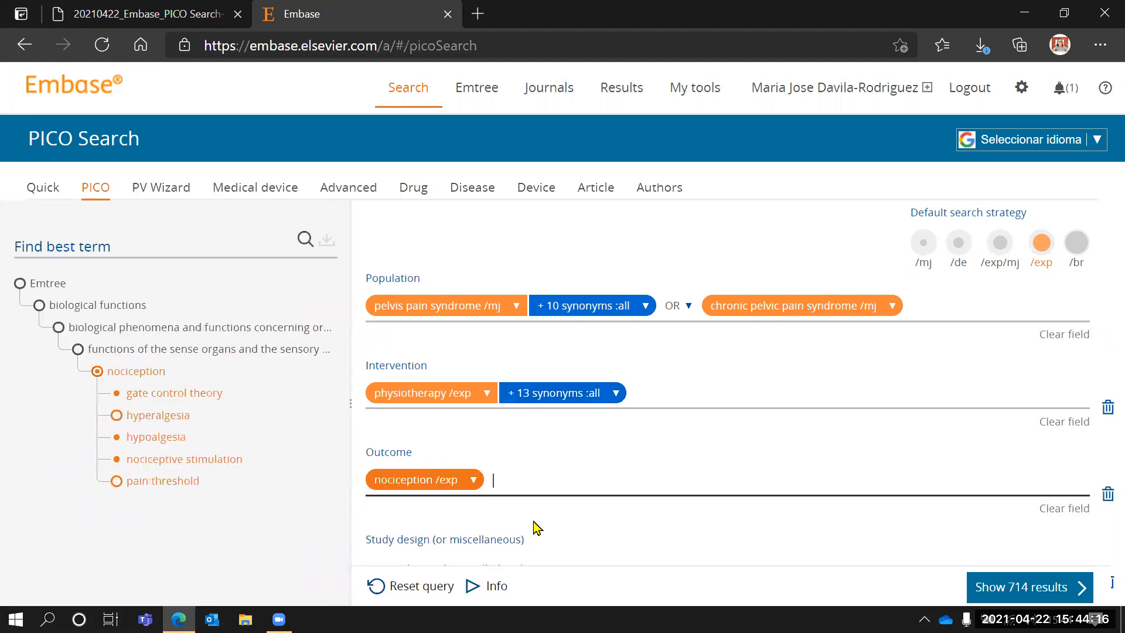
{"action": "mouse_move", "coordinate": [346, 492]}
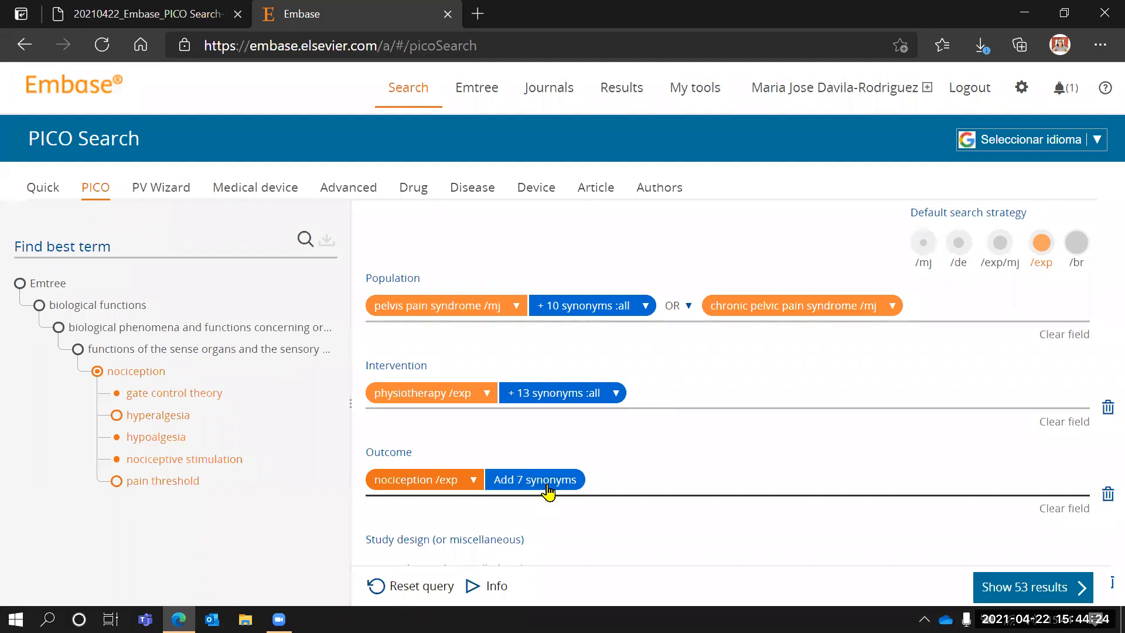
{"action": "left_click", "coordinate": [546, 483]}
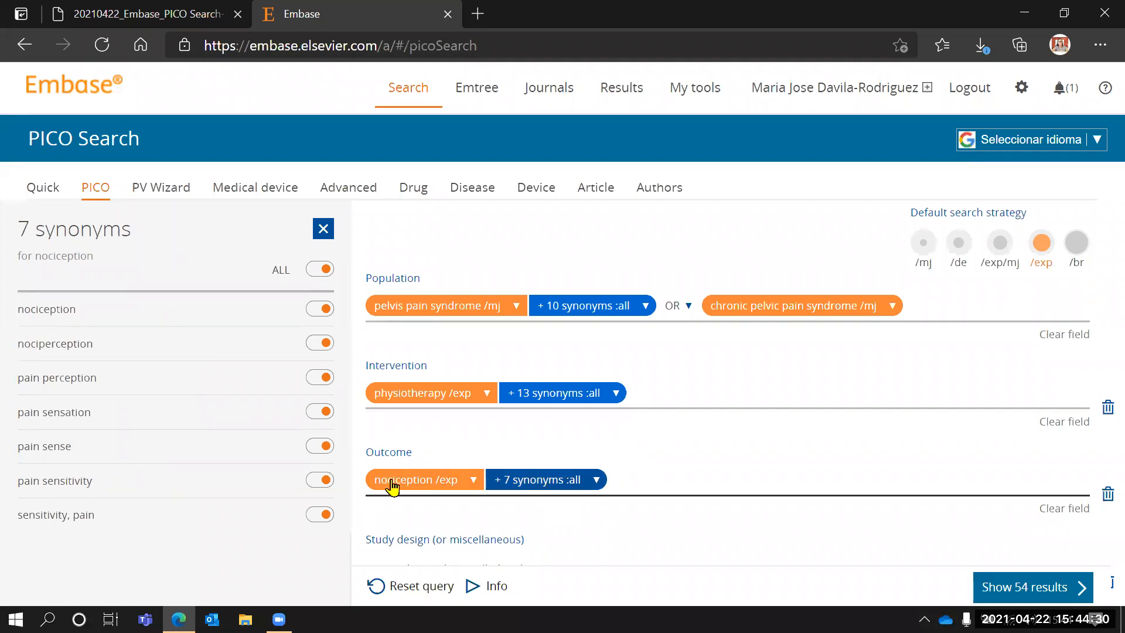
{"action": "left_click", "coordinate": [1023, 597]}
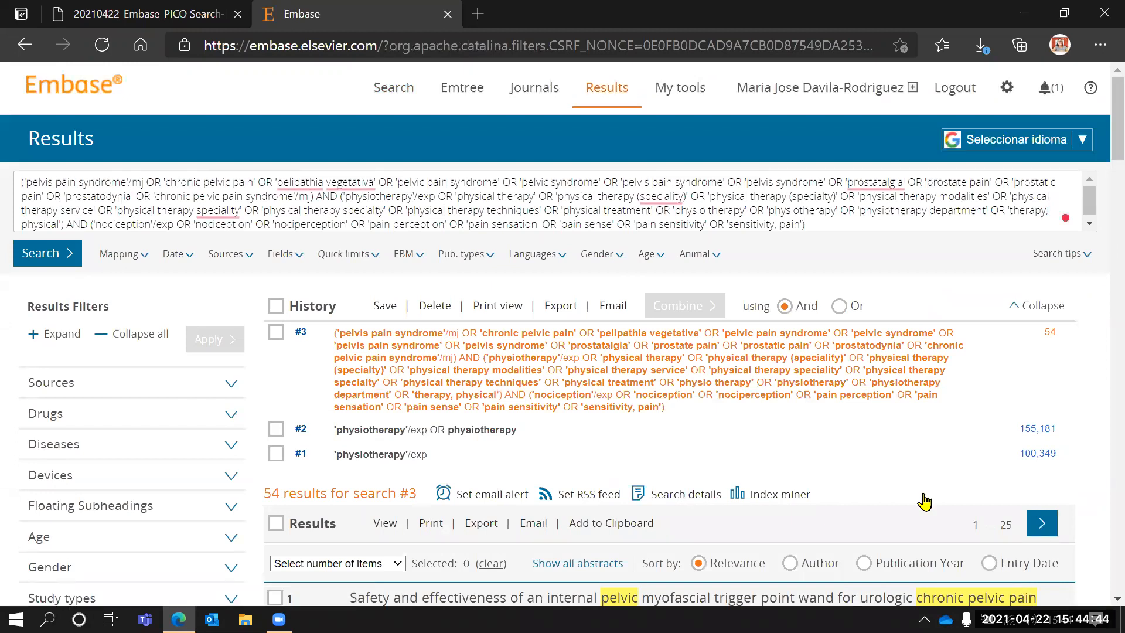
Step: Examine the results page, including the executed PICO query, search history, available filters and limits, and the list of retrieved records
{"action": "scroll", "coordinate": [879, 442], "scroll_direction": "down", "scroll_amount": 3}
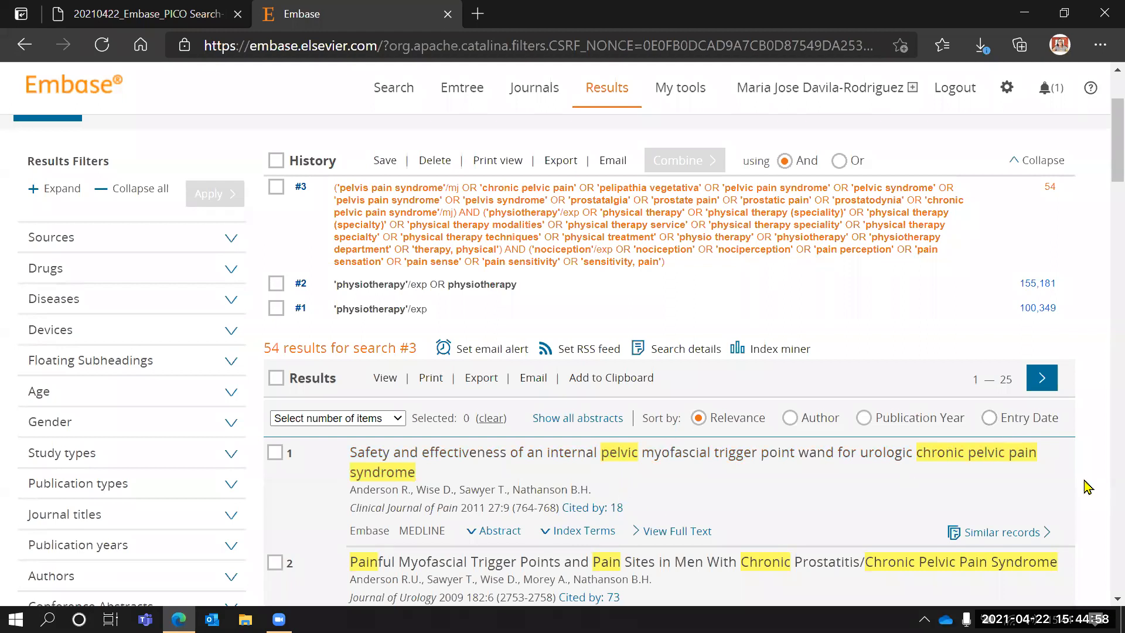
{"action": "scroll", "coordinate": [652, 313], "scroll_direction": "up", "scroll_amount": 1}
{"action": "scroll", "coordinate": [650, 310], "scroll_direction": "up", "scroll_amount": 1}
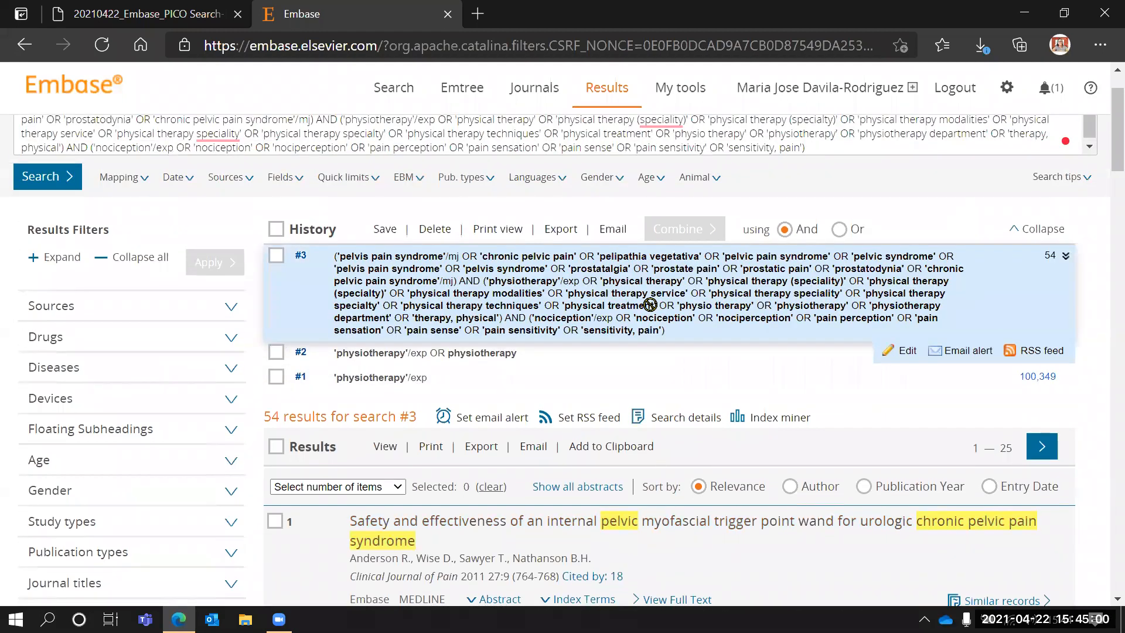
{"action": "scroll", "coordinate": [387, 342], "scroll_direction": "up", "scroll_amount": 1}
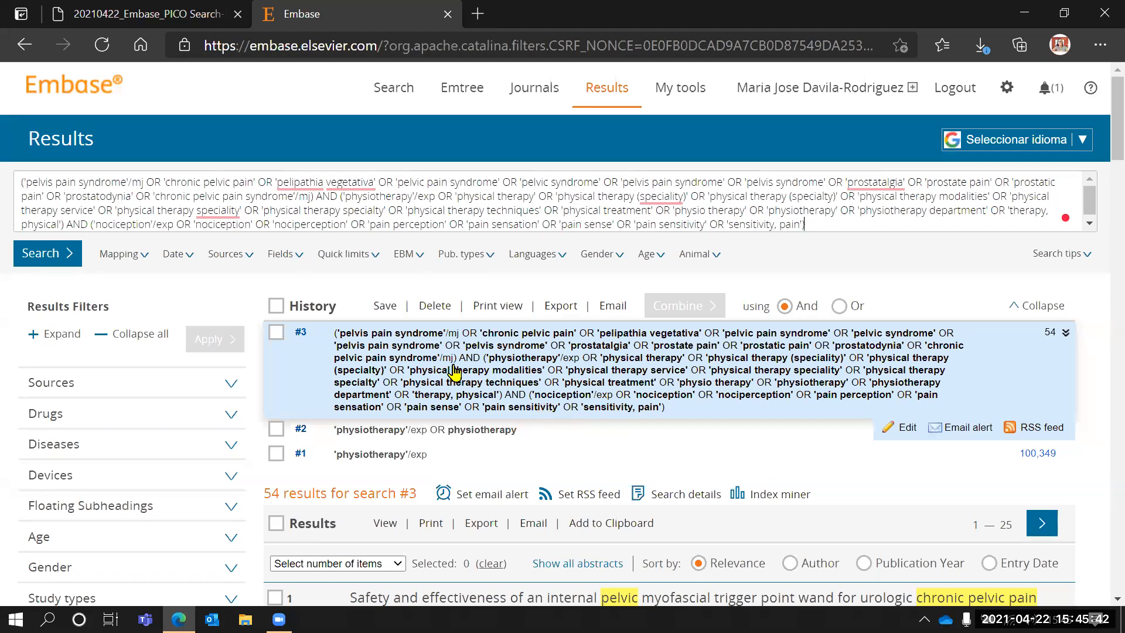
{"action": "scroll", "coordinate": [481, 462], "scroll_direction": "down", "scroll_amount": 2}
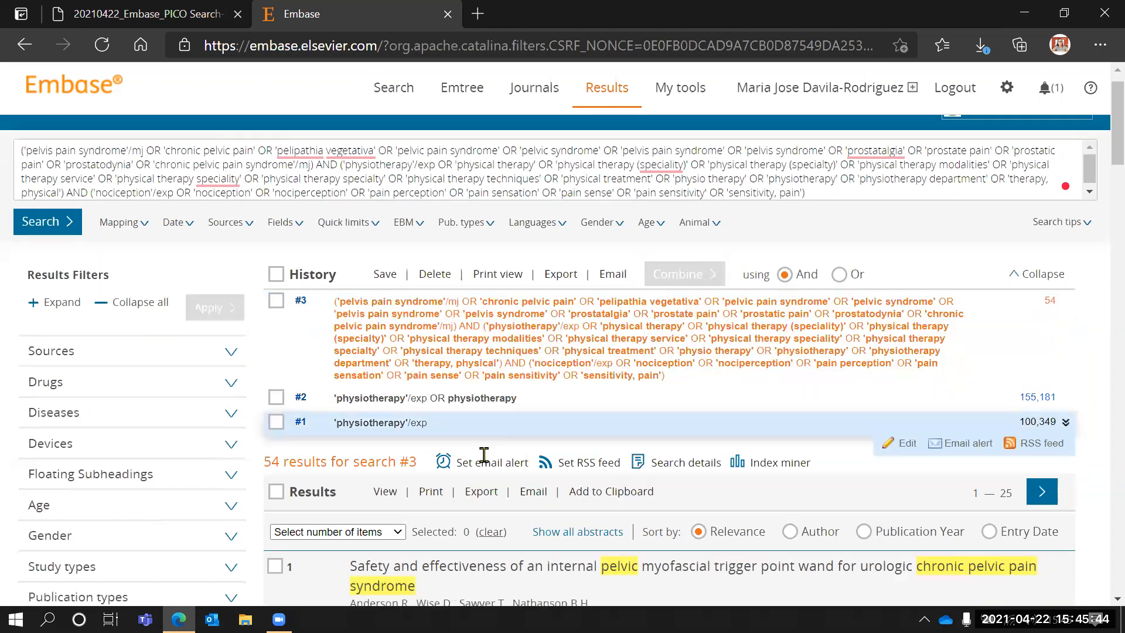
{"action": "scroll", "coordinate": [485, 464], "scroll_direction": "up", "scroll_amount": 3}
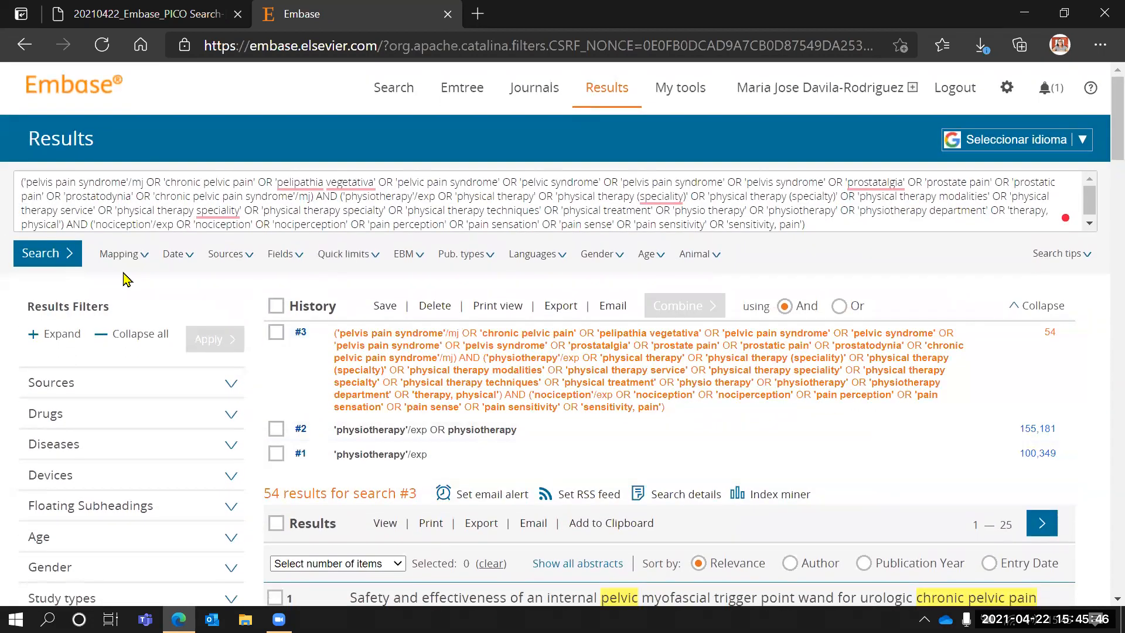
{"action": "scroll", "coordinate": [125, 465], "scroll_direction": "down", "scroll_amount": 2}
{"action": "scroll", "coordinate": [125, 464], "scroll_direction": "down", "scroll_amount": 2}
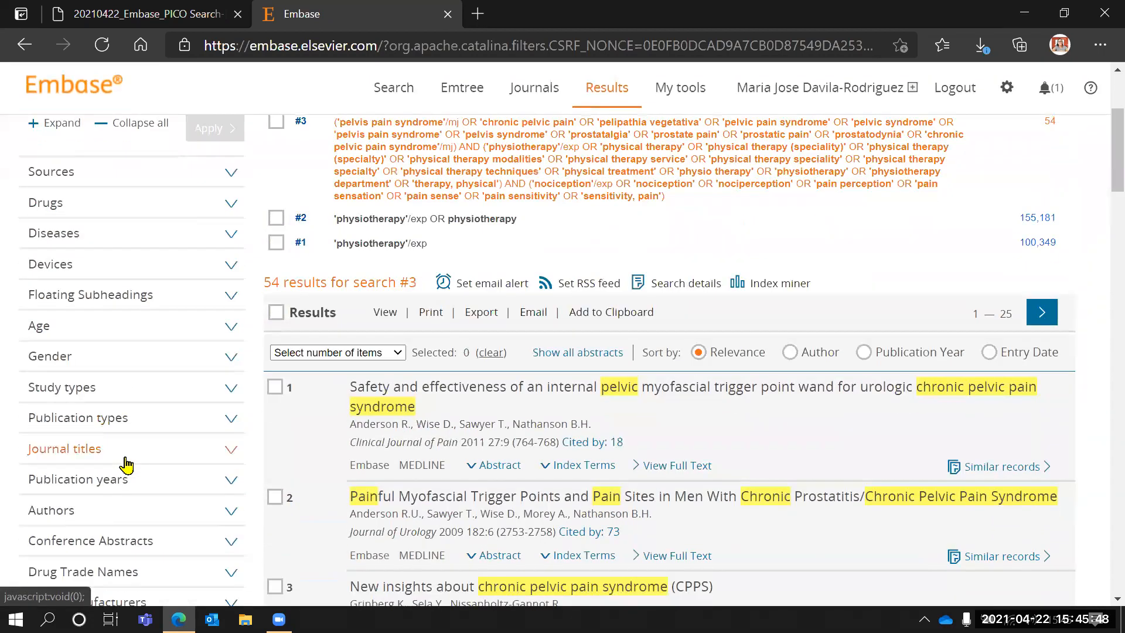
{"action": "scroll", "coordinate": [126, 464], "scroll_direction": "up", "scroll_amount": 4}
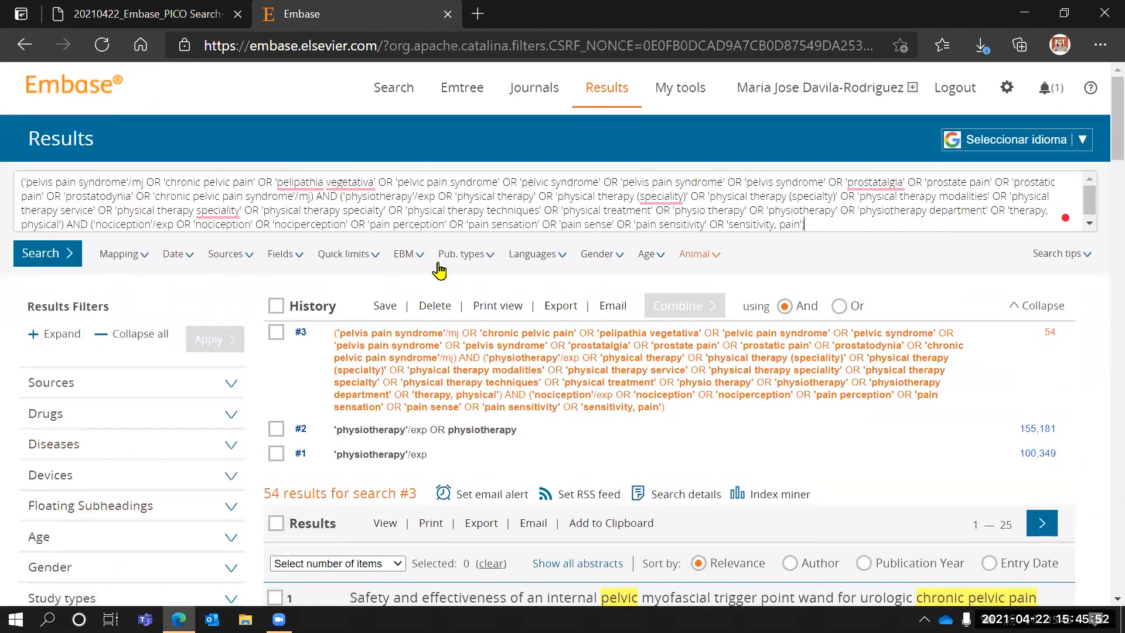
{"action": "scroll", "coordinate": [75, 417], "scroll_direction": "down", "scroll_amount": 1}
{"action": "scroll", "coordinate": [78, 418], "scroll_direction": "down", "scroll_amount": 2}
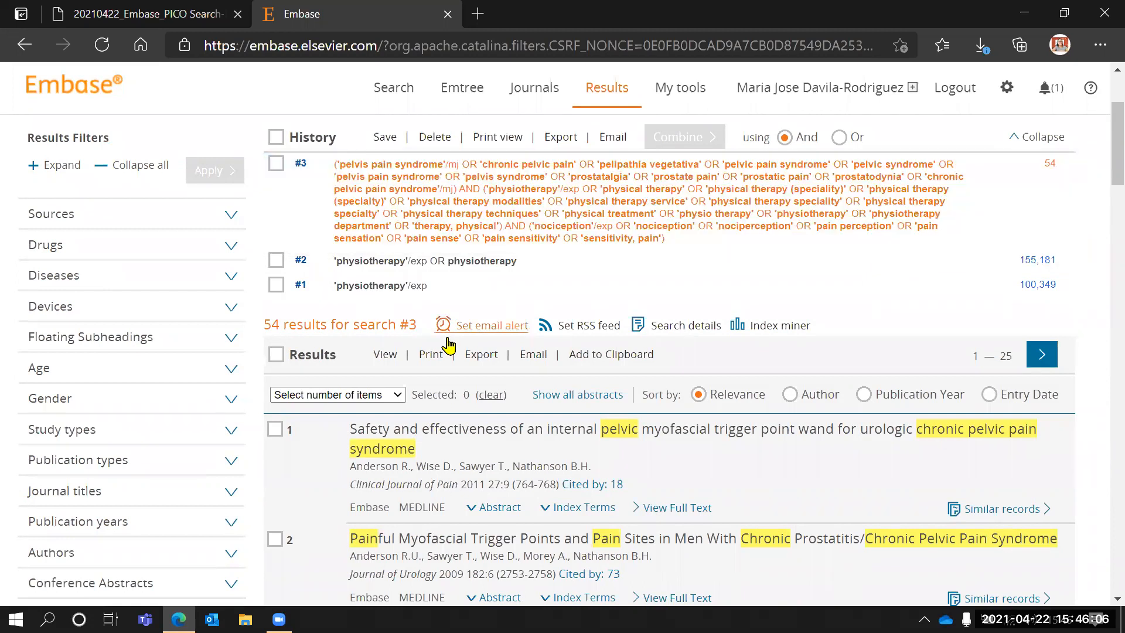
{"action": "scroll", "coordinate": [656, 434], "scroll_direction": "down", "scroll_amount": 2}
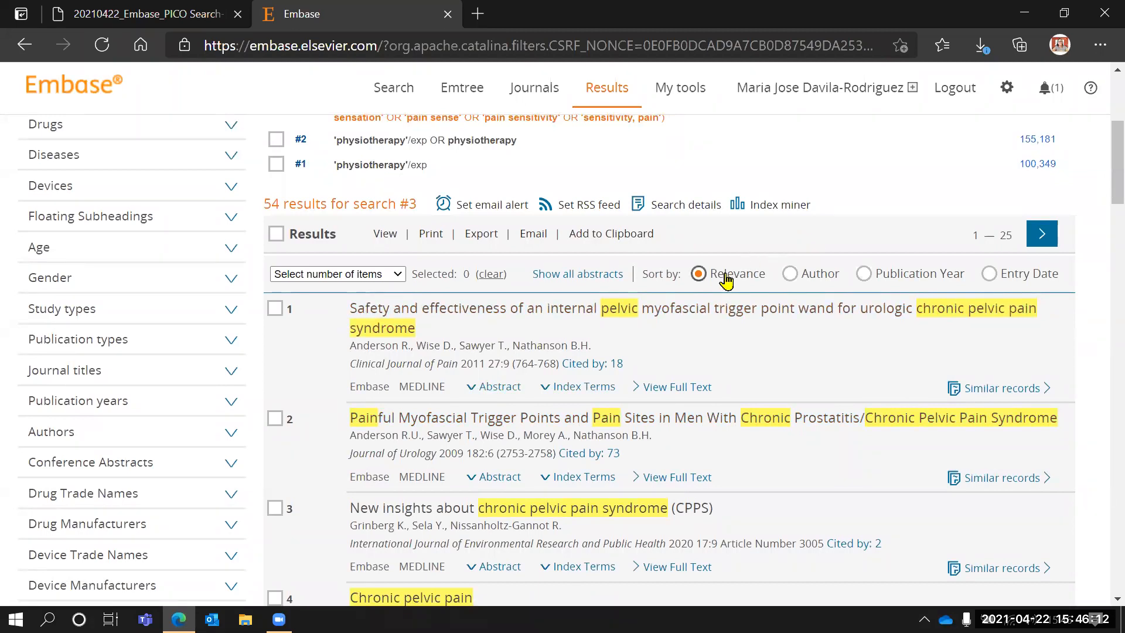
Step: Read the first record's abstract and compare its highlighted terms with the executed search query
{"action": "left_click", "coordinate": [495, 387]}
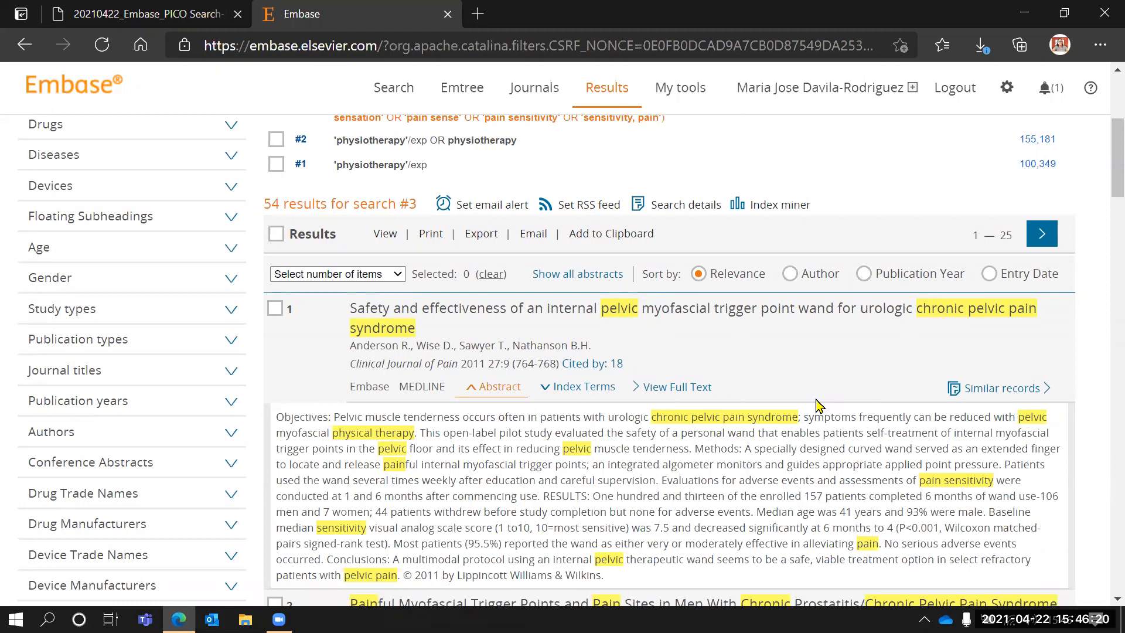
{"action": "scroll", "coordinate": [819, 404], "scroll_direction": "up", "scroll_amount": 4}
{"action": "scroll", "coordinate": [718, 376], "scroll_direction": "up", "scroll_amount": 1}
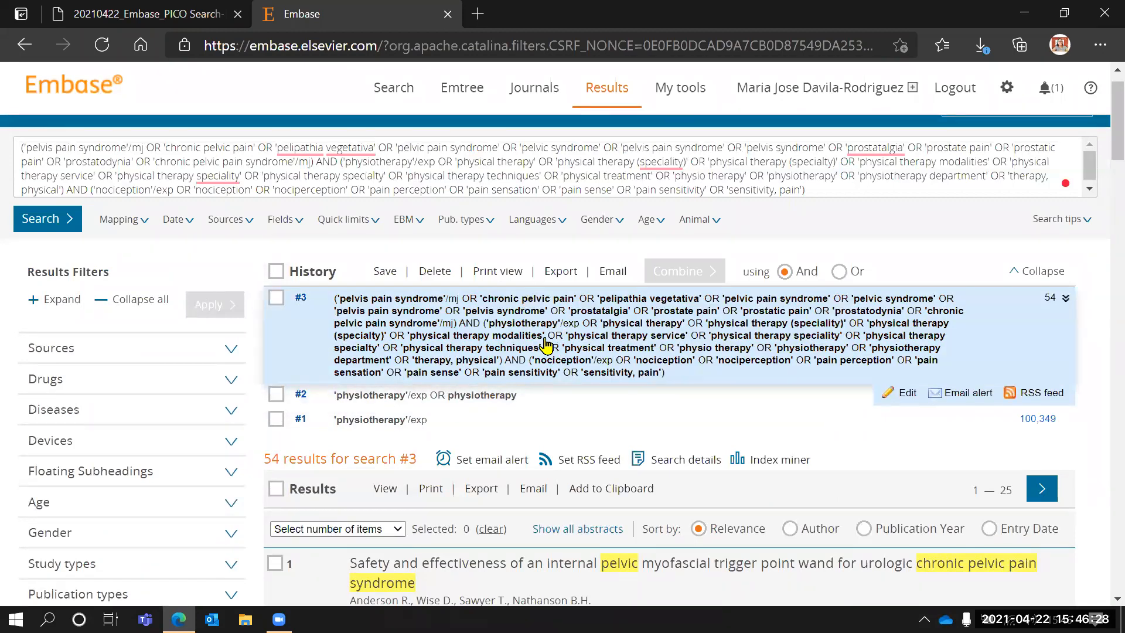
{"action": "scroll", "coordinate": [545, 345], "scroll_direction": "down", "scroll_amount": 7}
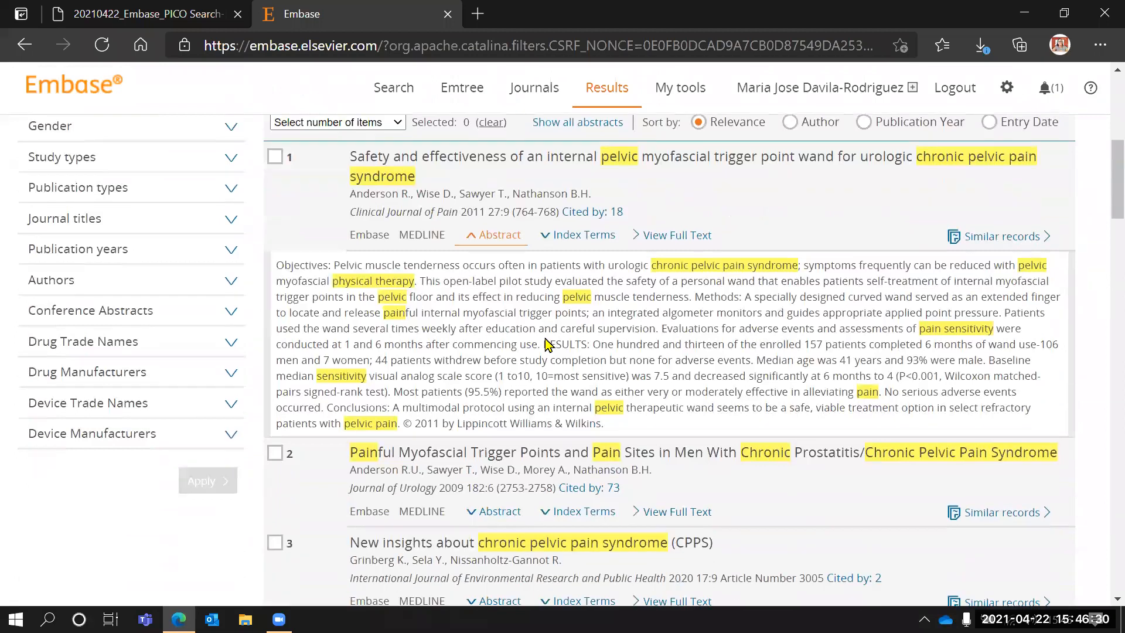
Step: Examine the first record's index terms, including the disease terms, the algometer device term and the other terms
{"action": "left_click", "coordinate": [576, 235]}
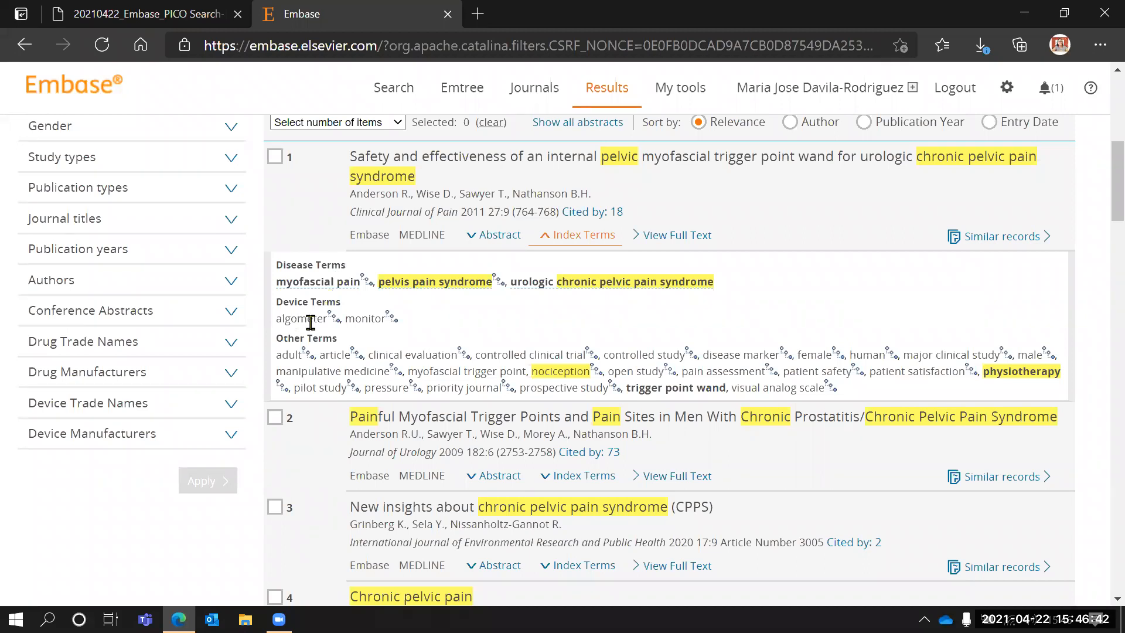
{"action": "left_click_drag", "start_coordinate": [326, 318], "coordinate": [263, 331]}
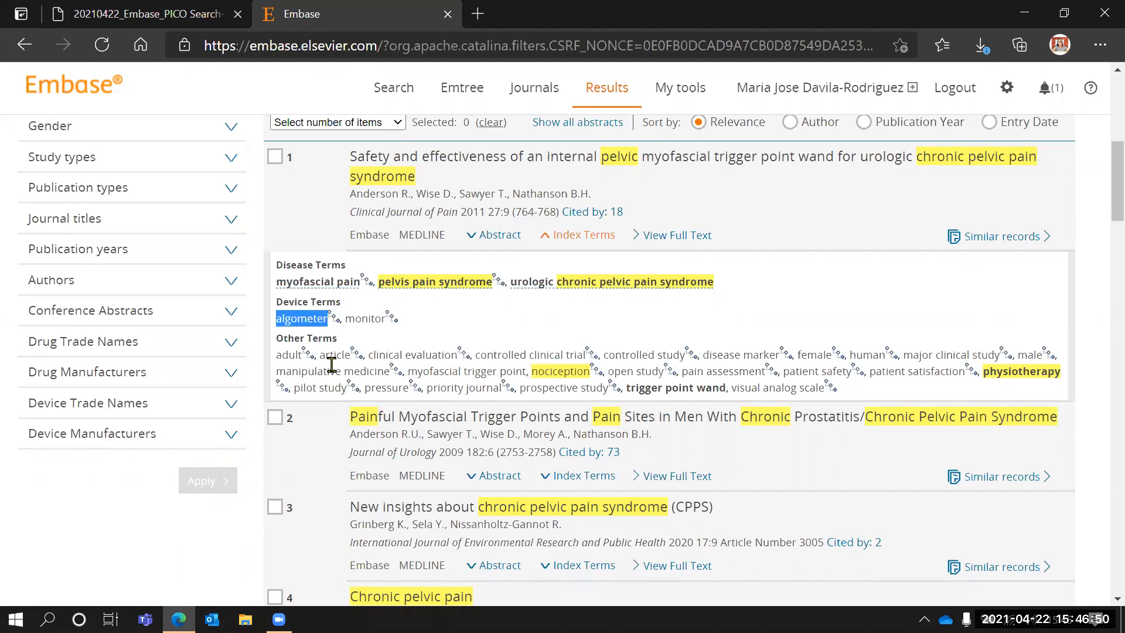
{"action": "left_click_drag", "start_coordinate": [338, 339], "coordinate": [276, 344]}
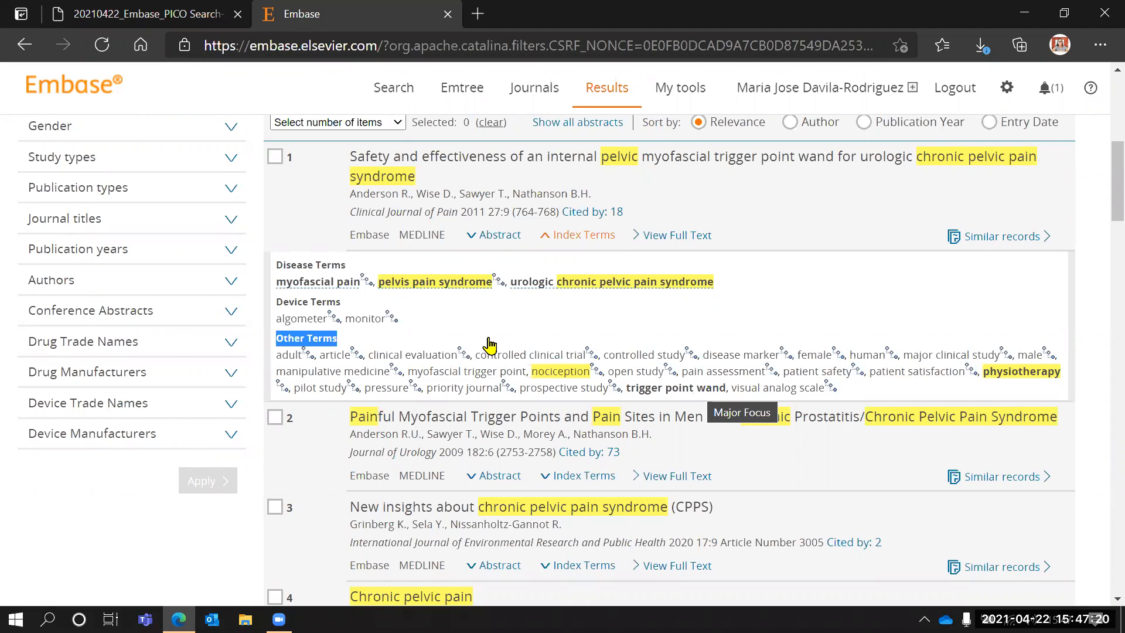
Step: Filter the search results by the device algometer
{"action": "scroll", "coordinate": [169, 245], "scroll_direction": "up", "scroll_amount": 2}
{"action": "scroll", "coordinate": [168, 246], "scroll_direction": "up", "scroll_amount": 2}
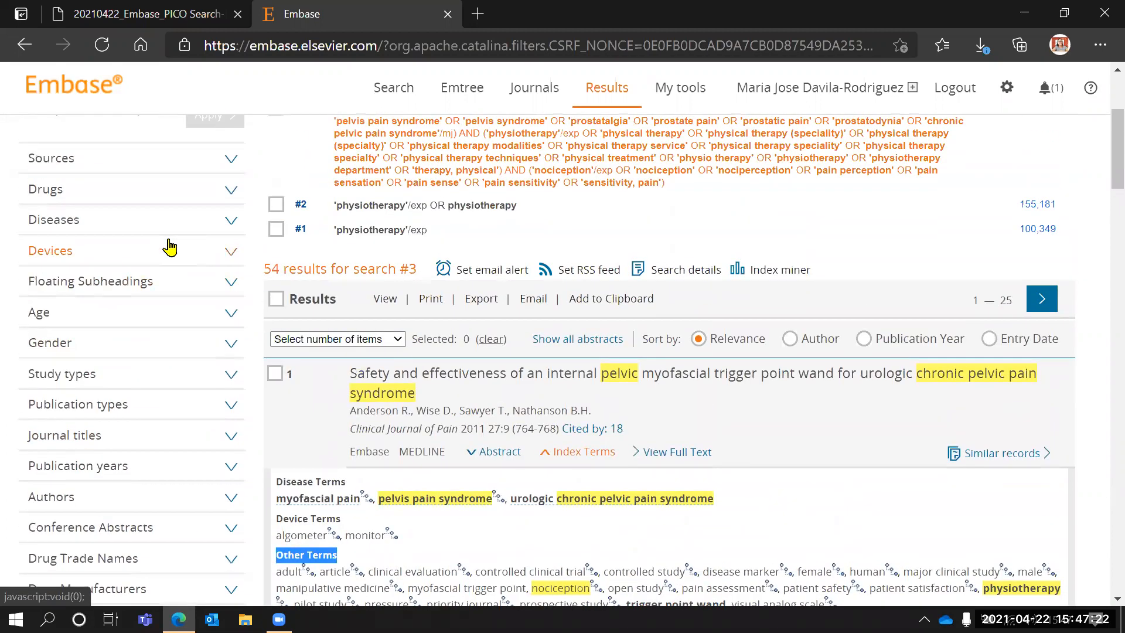
{"action": "scroll", "coordinate": [170, 247], "scroll_direction": "up", "scroll_amount": 3}
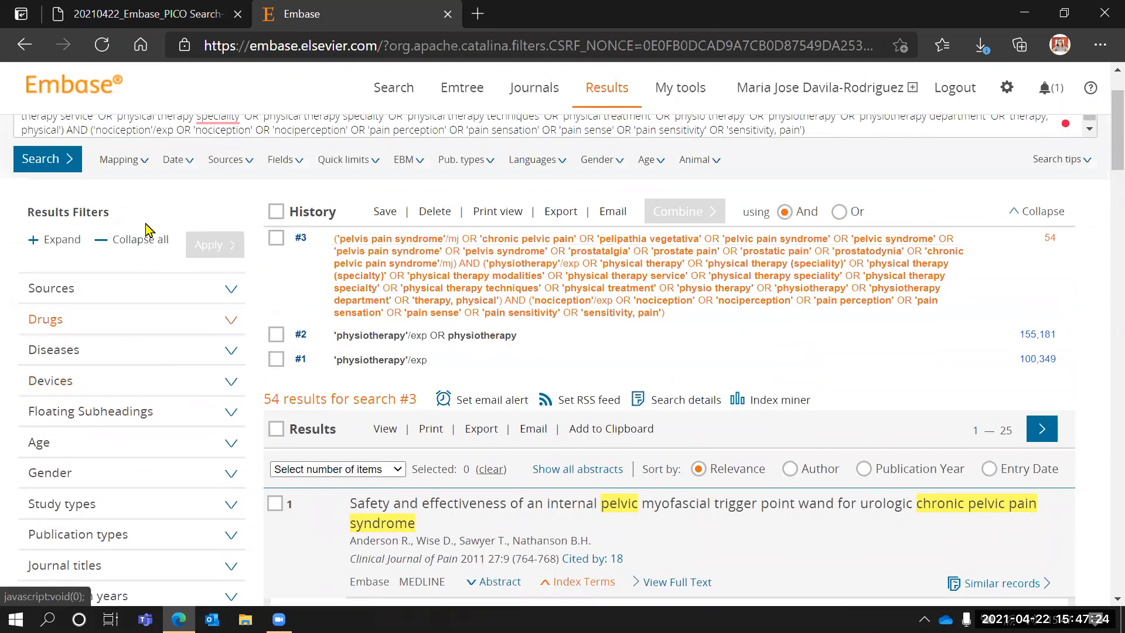
{"action": "scroll", "coordinate": [77, 428], "scroll_direction": "down", "scroll_amount": 3}
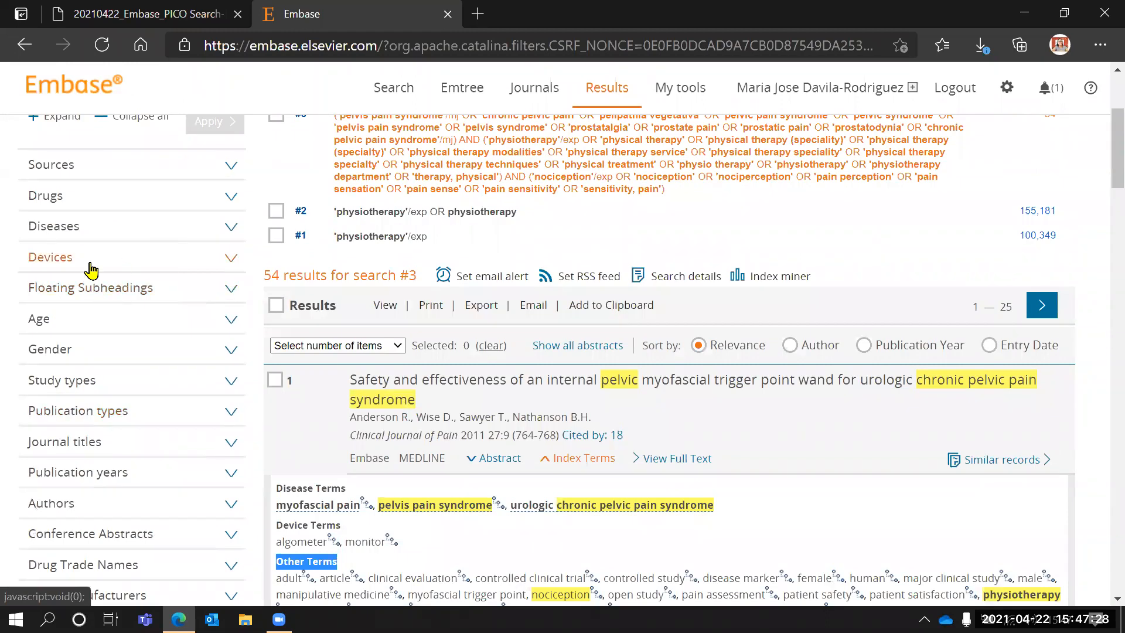
{"action": "left_click", "coordinate": [48, 257]}
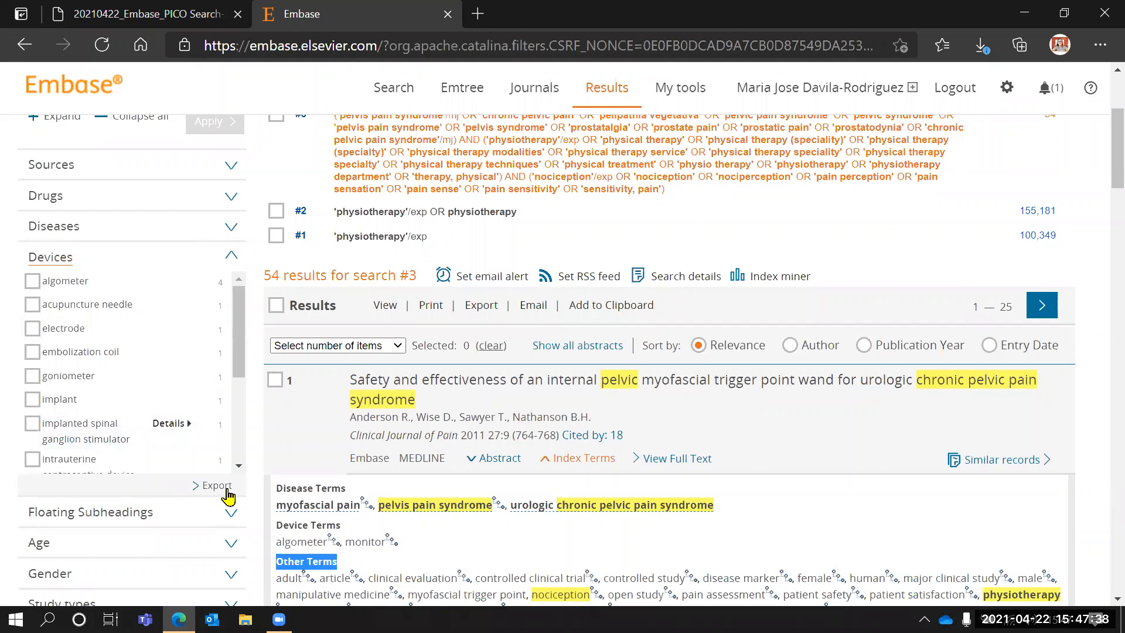
{"action": "left_click", "coordinate": [33, 282]}
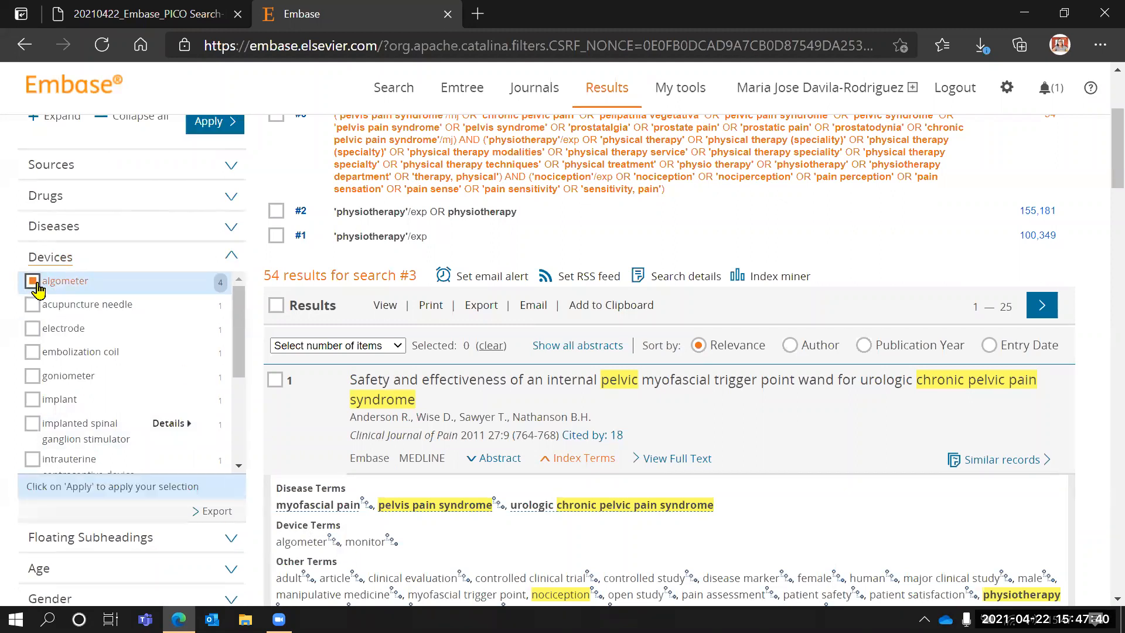
{"action": "scroll", "coordinate": [167, 299], "scroll_direction": "up", "scroll_amount": 1}
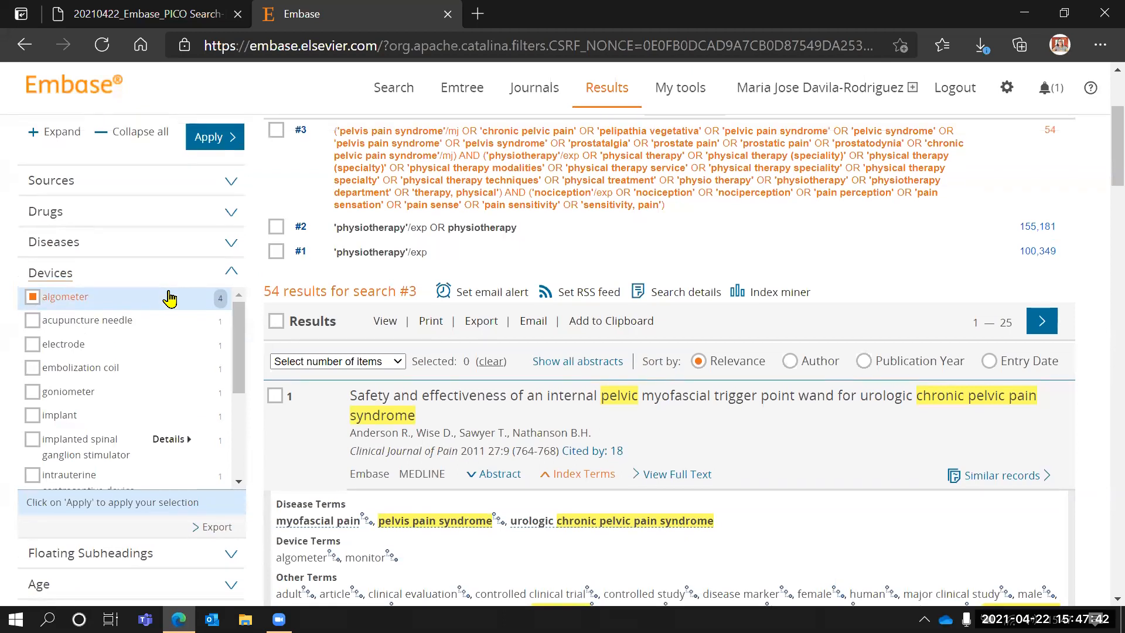
{"action": "left_click", "coordinate": [206, 140]}
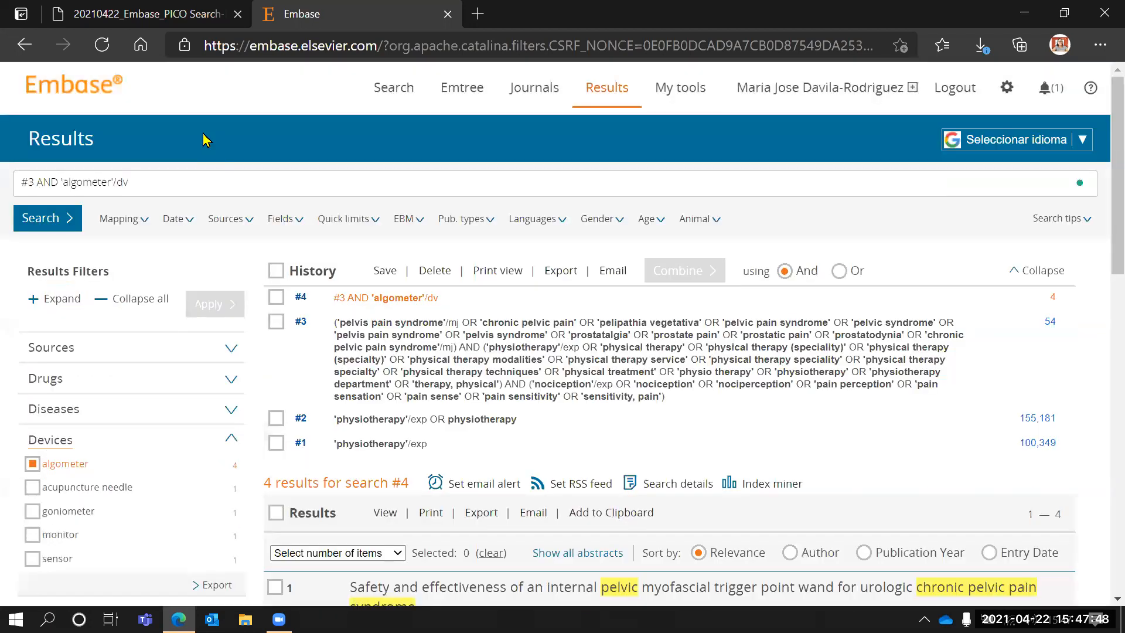
Step: Select all four records in the algometer-filtered results list
{"action": "scroll", "coordinate": [486, 460], "scroll_direction": "down", "scroll_amount": 7}
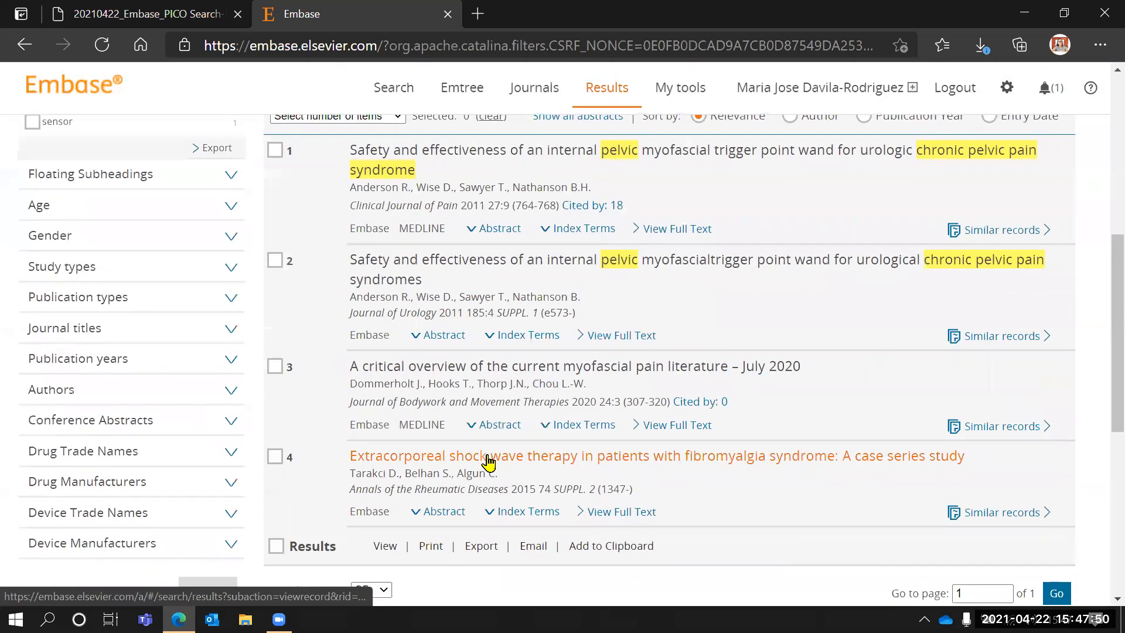
{"action": "left_click", "coordinate": [275, 151]}
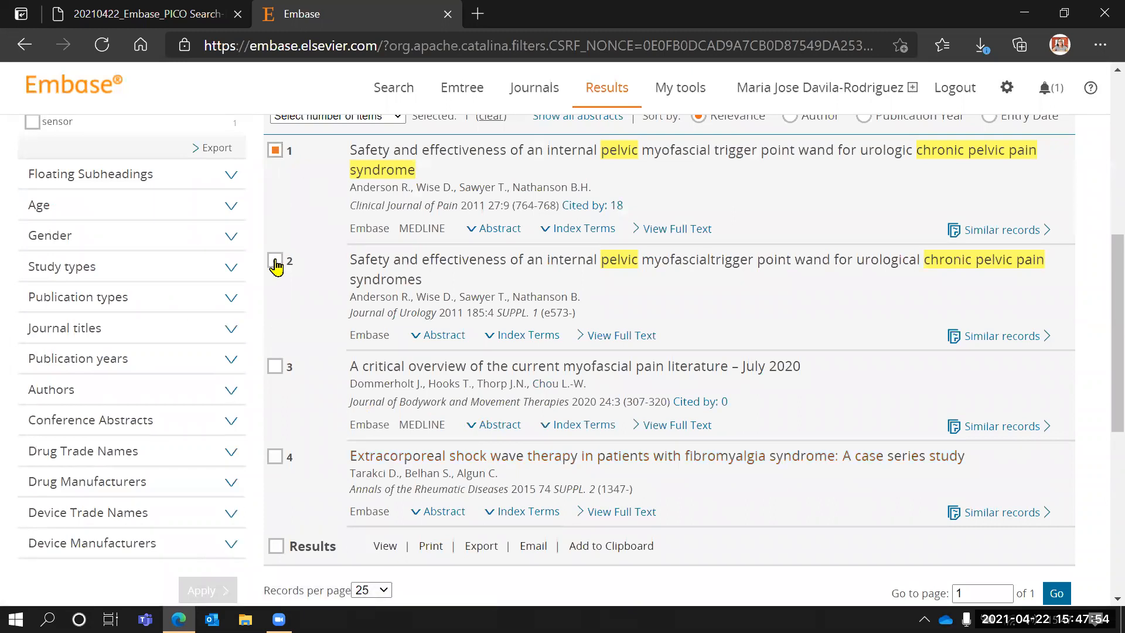
{"action": "left_click", "coordinate": [274, 368]}
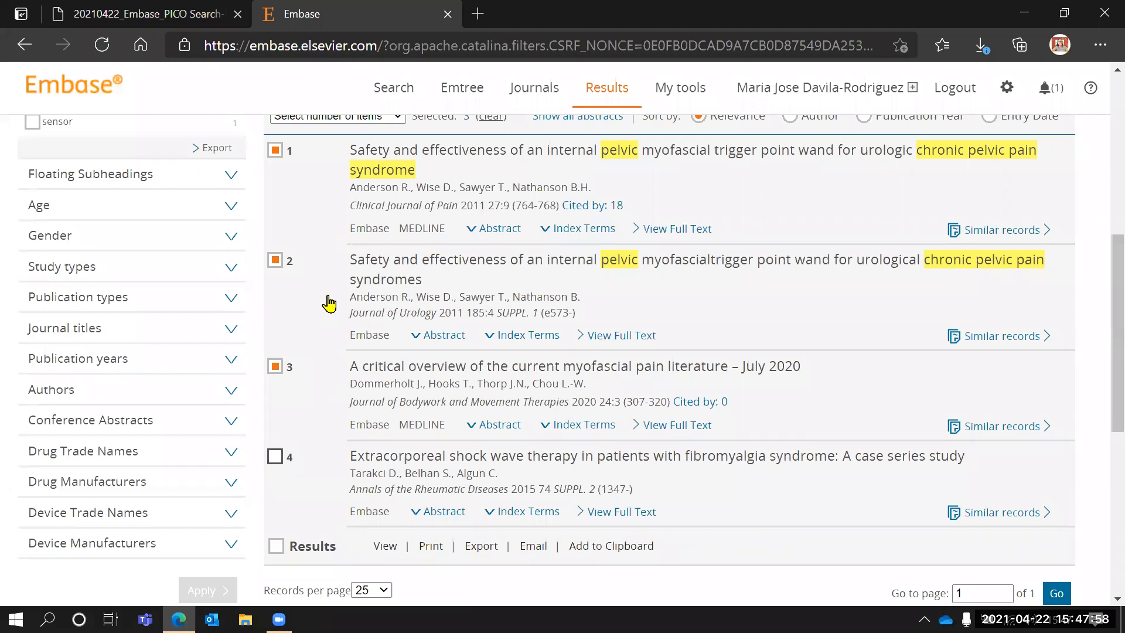
{"action": "scroll", "coordinate": [329, 302], "scroll_direction": "up", "scroll_amount": 2}
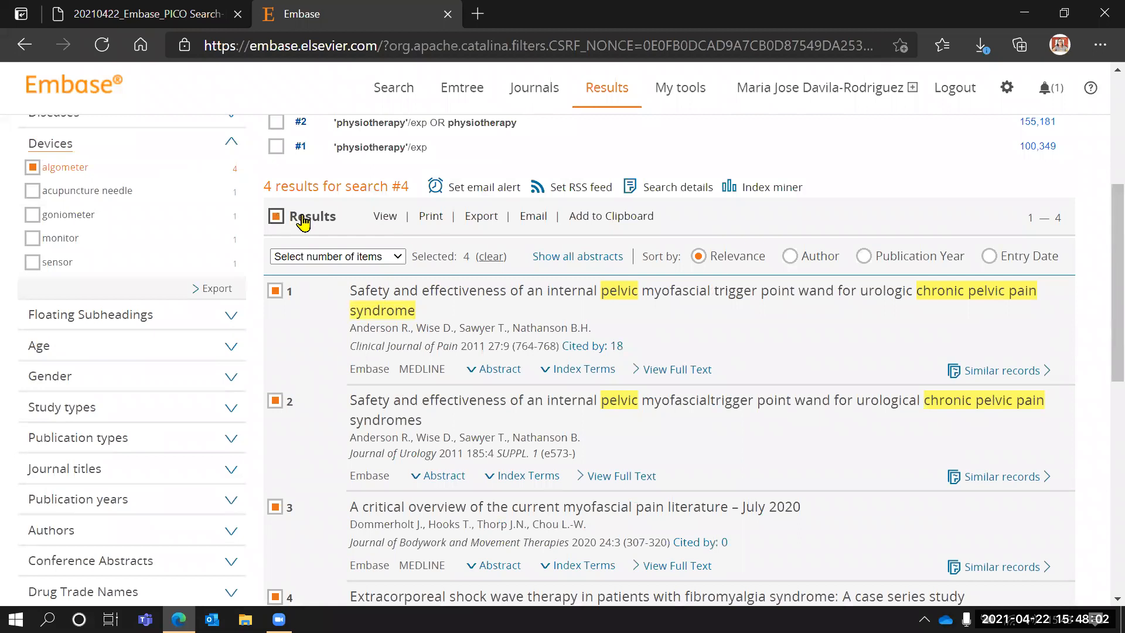
Step: Set up a PDF export of the selected records with specified fields, and look through the fields available for export
{"action": "left_click", "coordinate": [476, 218]}
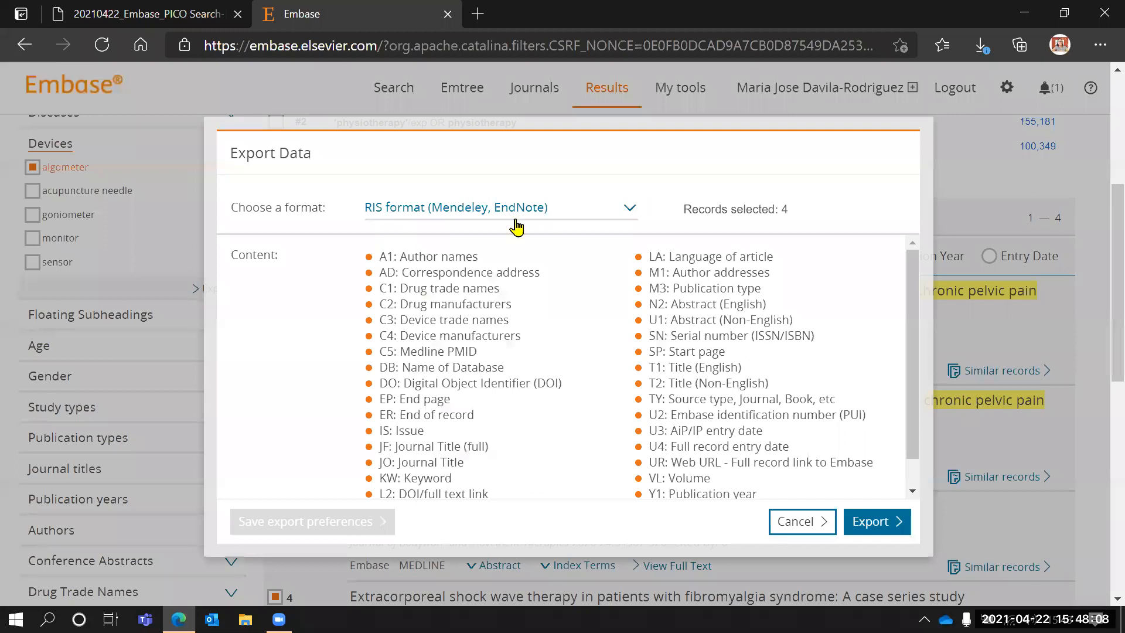
{"action": "left_click", "coordinate": [626, 210]}
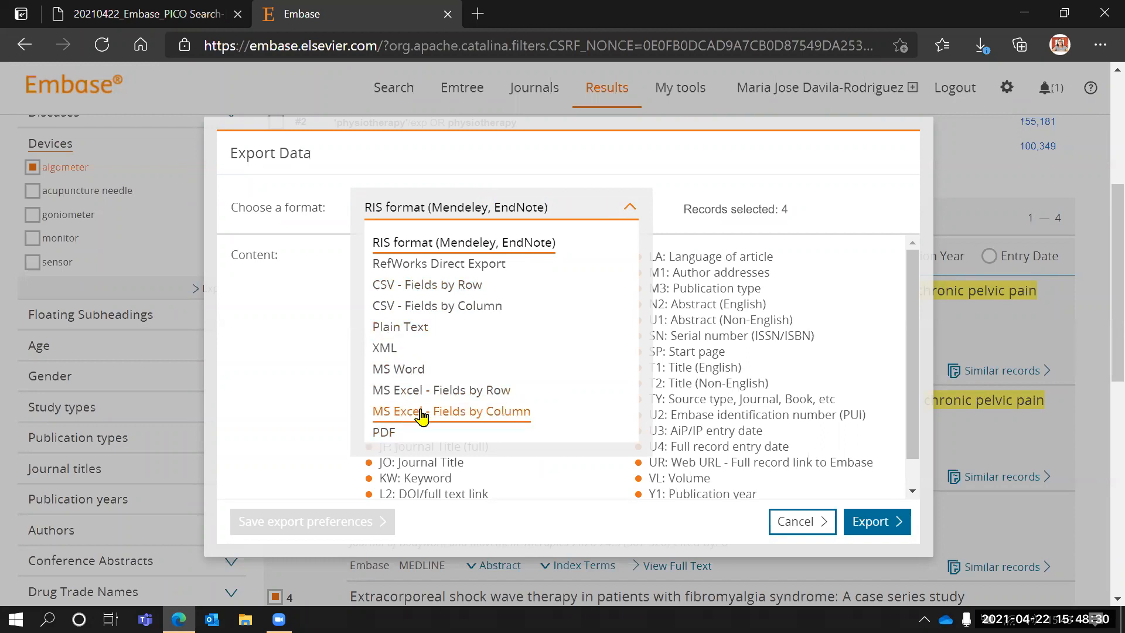
{"action": "left_click", "coordinate": [385, 431]}
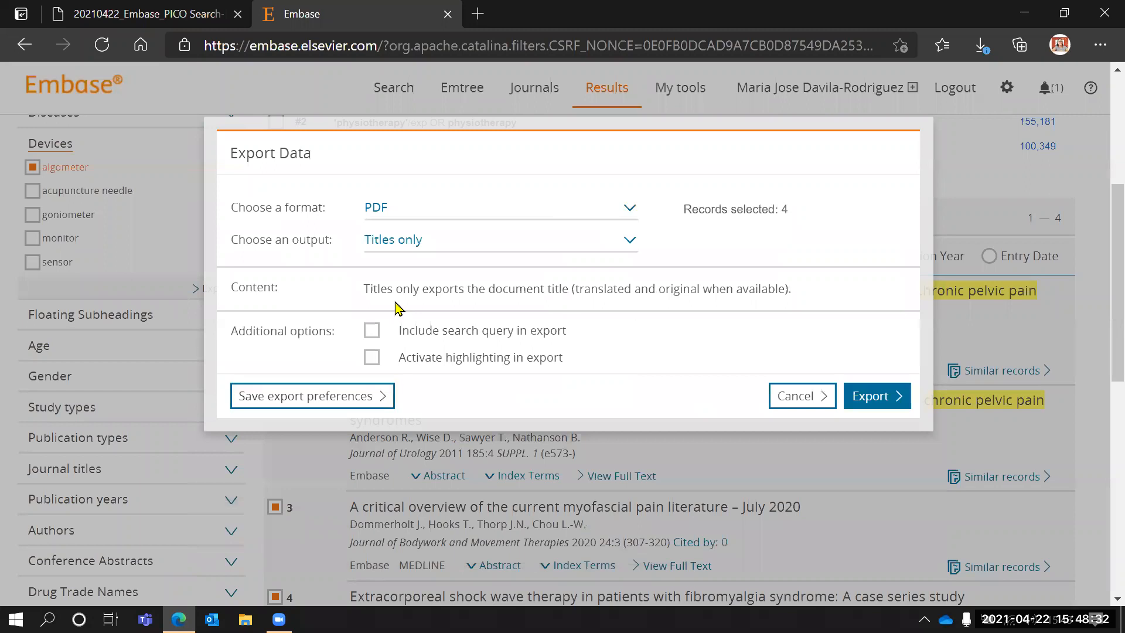
{"action": "left_click", "coordinate": [403, 245]}
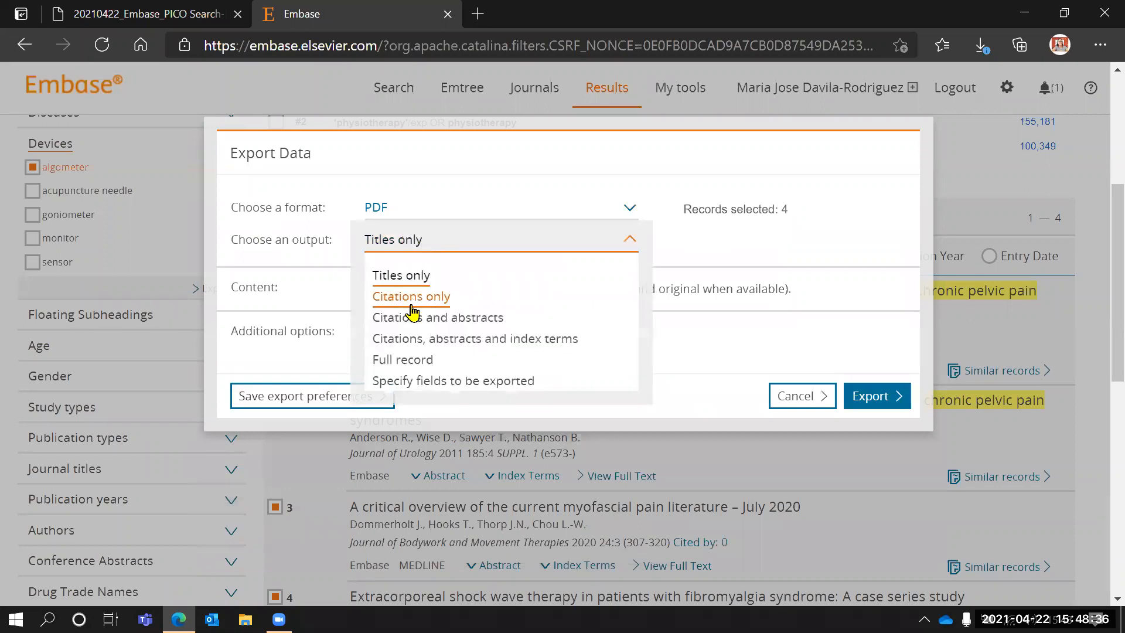
{"action": "left_click", "coordinate": [432, 386]}
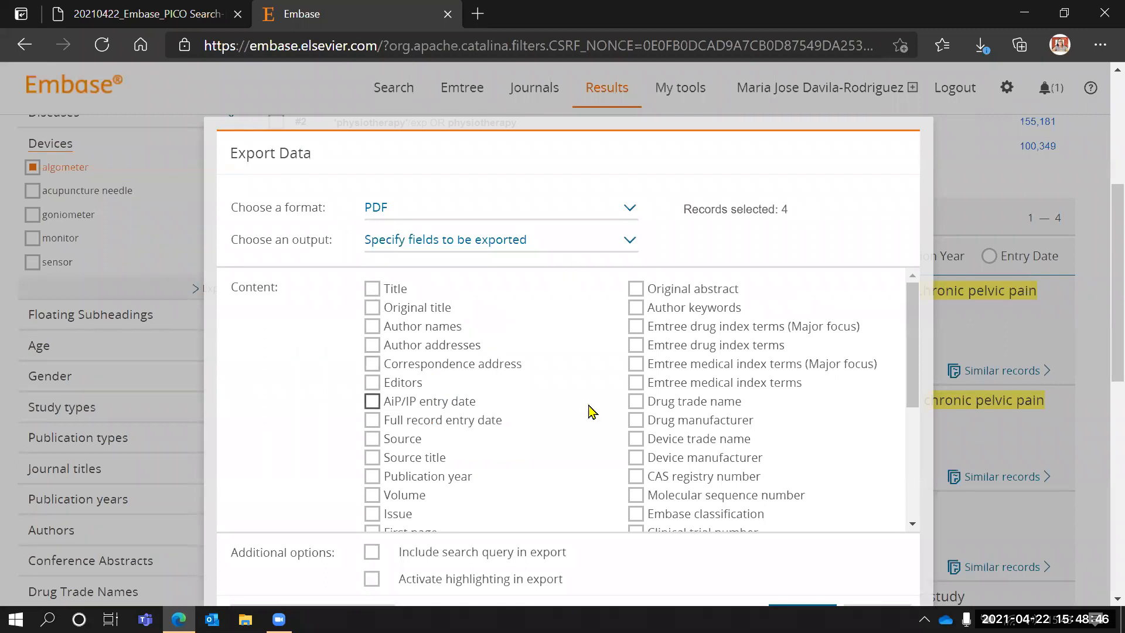
{"action": "scroll", "coordinate": [588, 412], "scroll_direction": "down", "scroll_amount": 1}
{"action": "scroll", "coordinate": [589, 411], "scroll_direction": "down", "scroll_amount": 4}
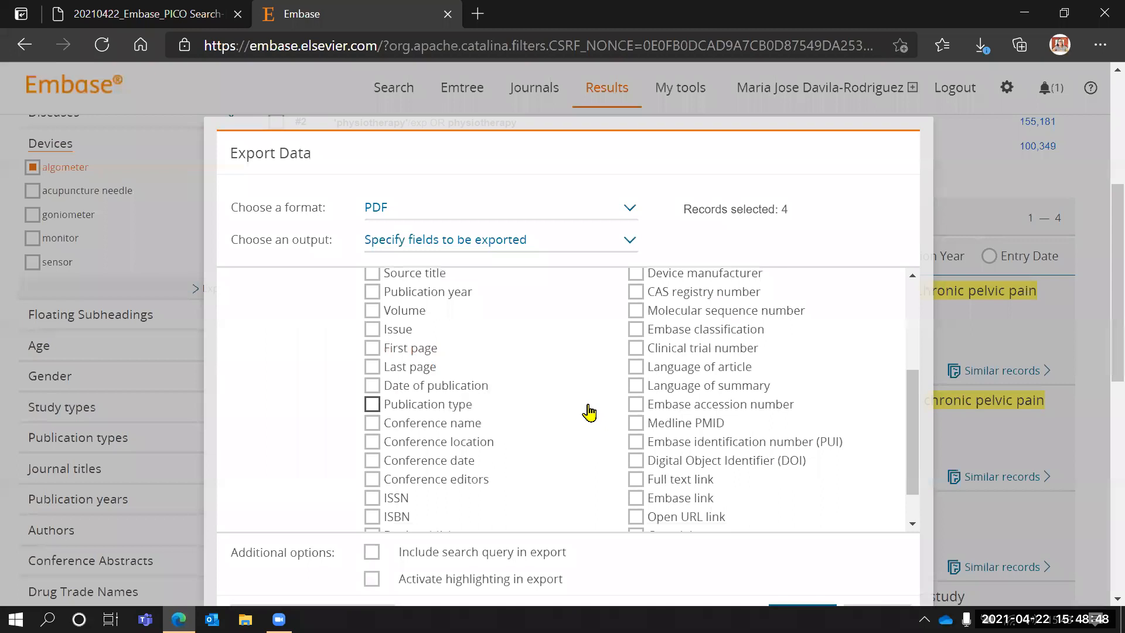
{"action": "scroll", "coordinate": [589, 412], "scroll_direction": "down", "scroll_amount": 2}
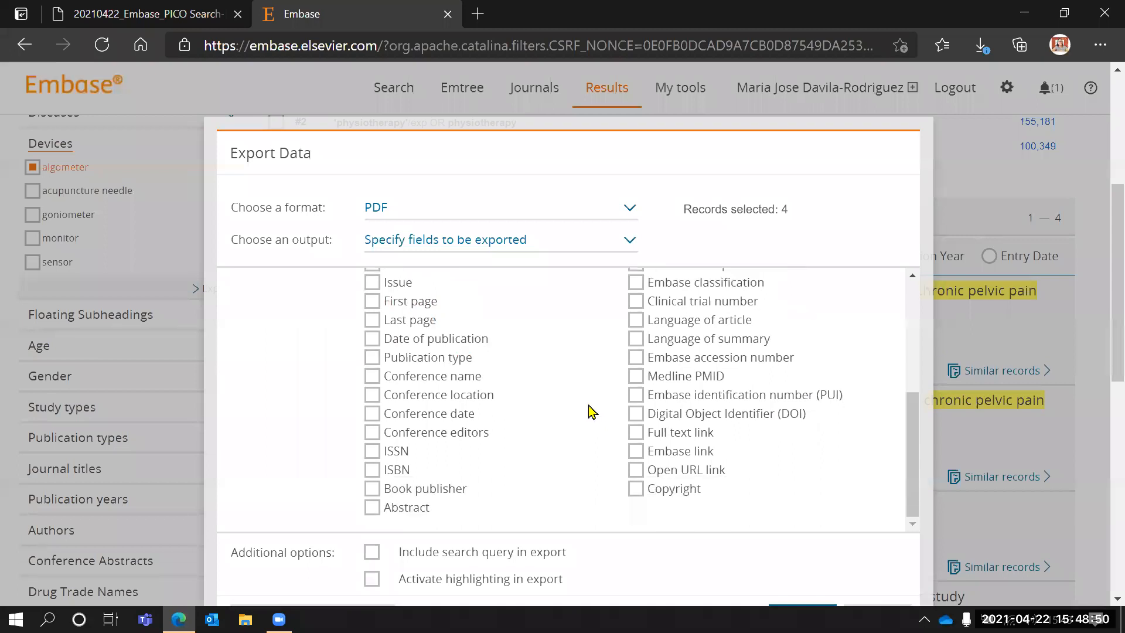
{"action": "scroll", "coordinate": [590, 411], "scroll_direction": "up", "scroll_amount": 6}
{"action": "scroll", "coordinate": [589, 412], "scroll_direction": "down", "scroll_amount": 6}
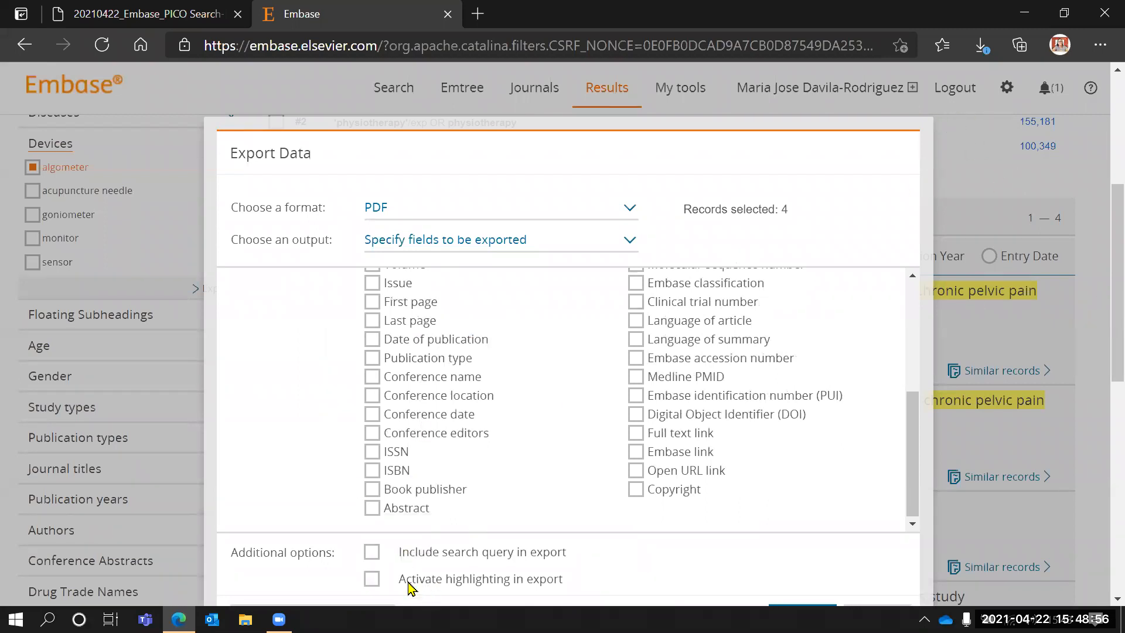
Step: Include the search query and highlighting in the PDF export, set the output to Titles only, and close the export without running it
{"action": "left_click", "coordinate": [369, 557]}
{"action": "left_click", "coordinate": [369, 581]}
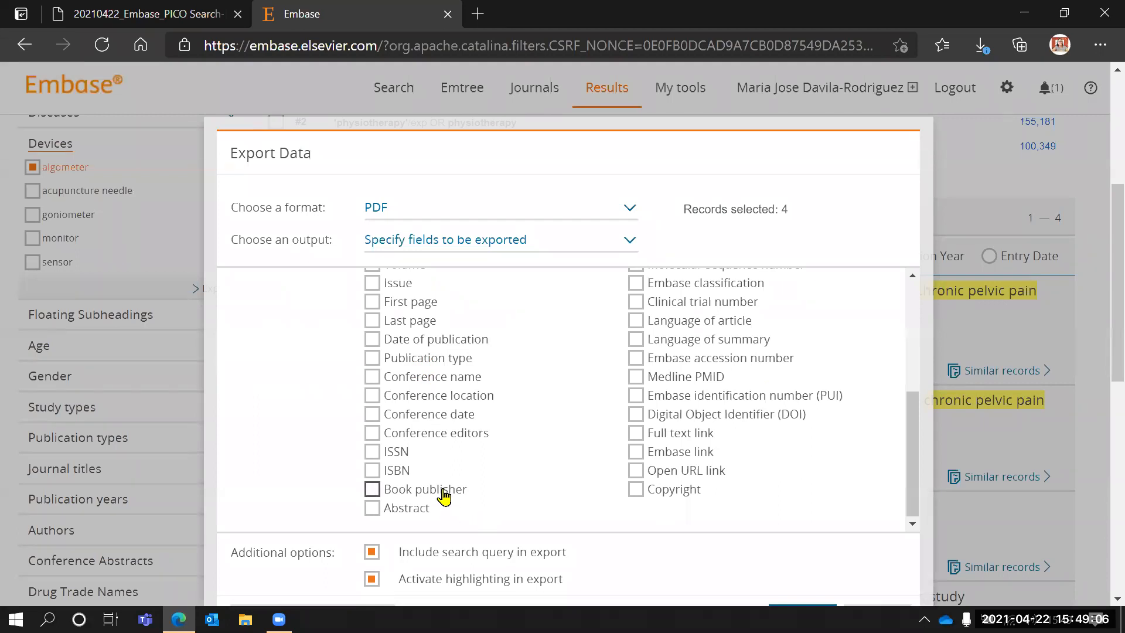
{"action": "left_click", "coordinate": [466, 242]}
{"action": "left_click", "coordinate": [412, 278]}
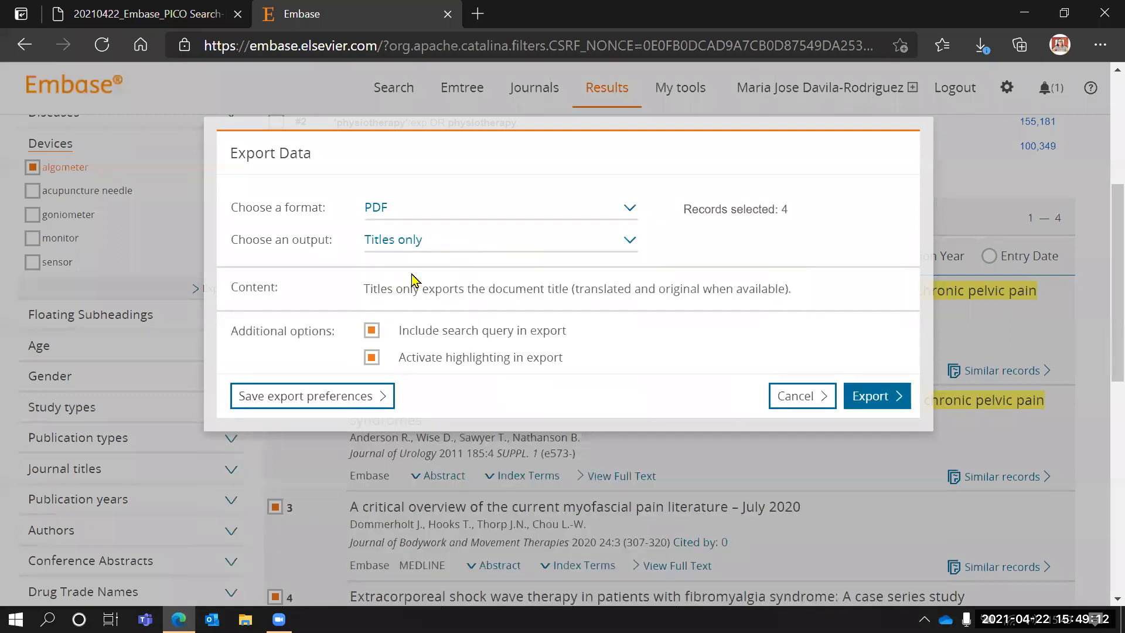
{"action": "left_click", "coordinate": [810, 412]}
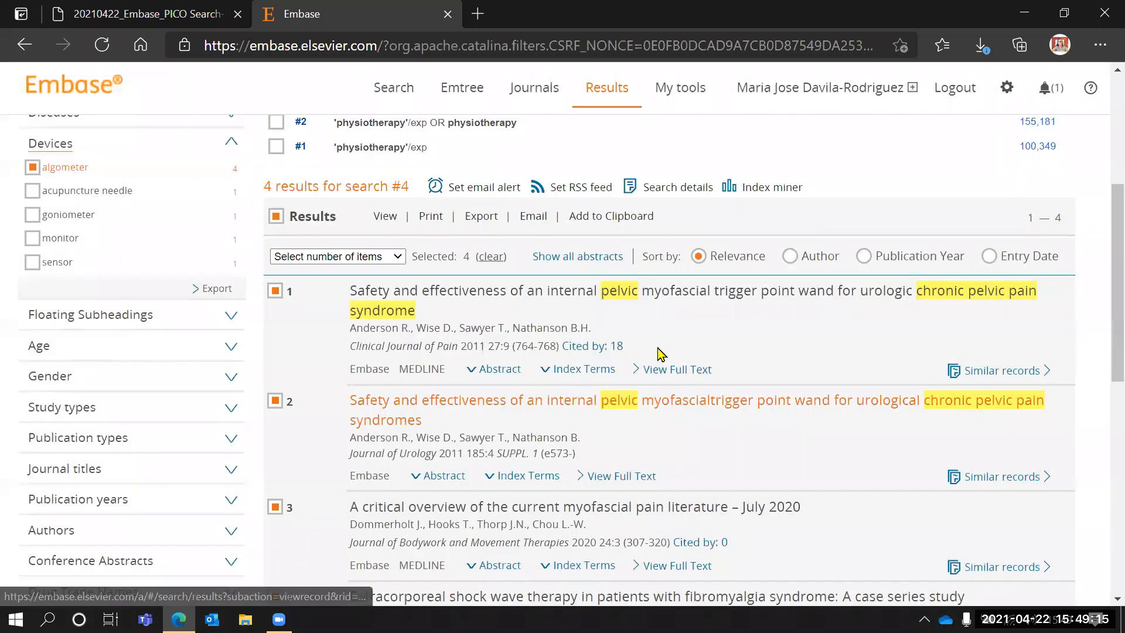
Step: View the email form for the selected search results and close it without sending
{"action": "left_click", "coordinate": [526, 228]}
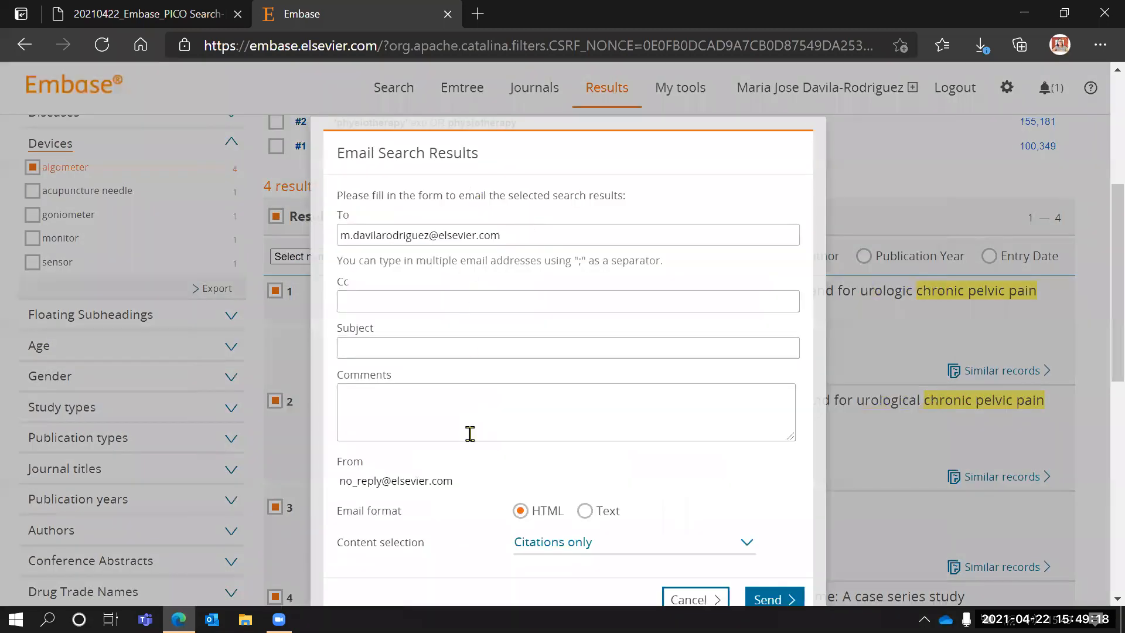
{"action": "scroll", "coordinate": [516, 404], "scroll_direction": "down", "scroll_amount": 1}
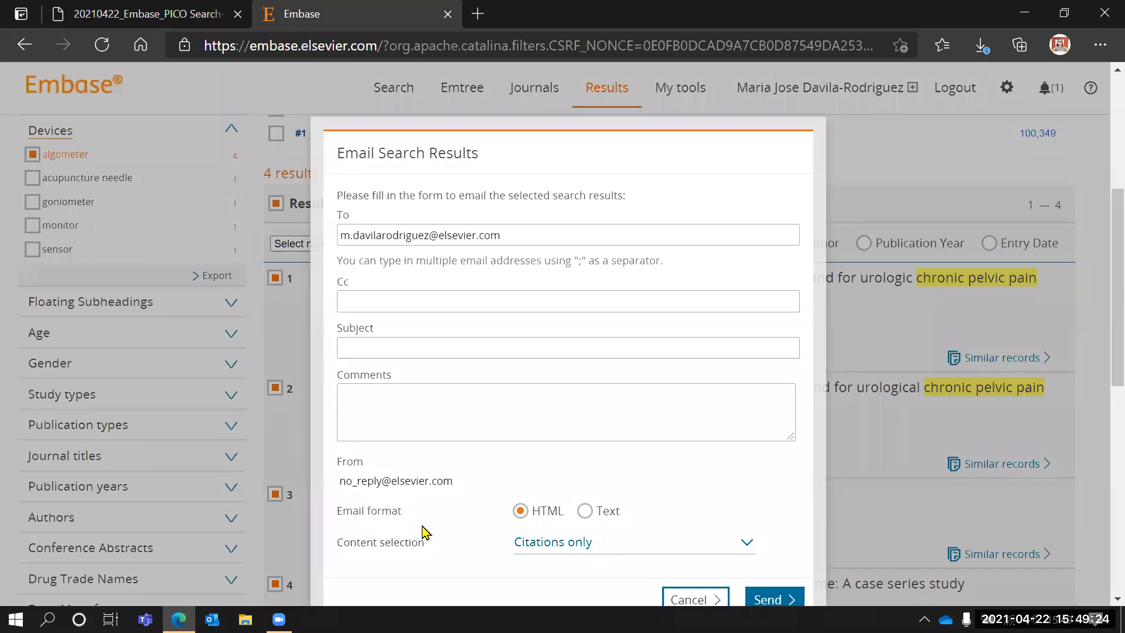
{"action": "left_click", "coordinate": [718, 599]}
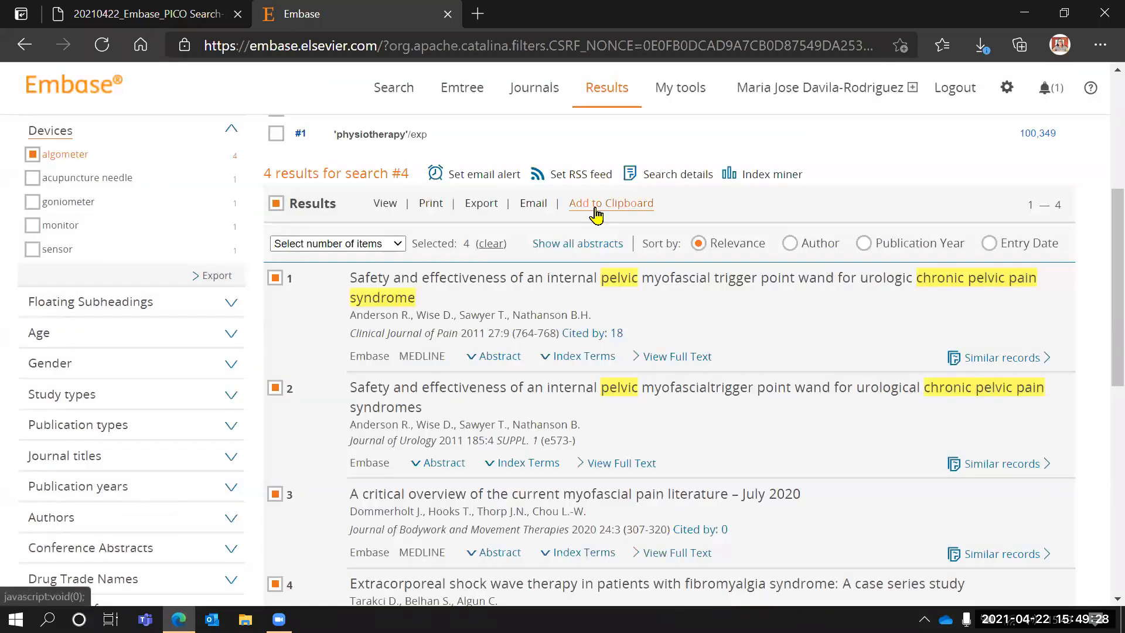
Step: Add the four selected records to the Clipboard
{"action": "scroll", "coordinate": [351, 514], "scroll_direction": "down", "scroll_amount": 2}
{"action": "scroll", "coordinate": [352, 515], "scroll_direction": "up", "scroll_amount": 4}
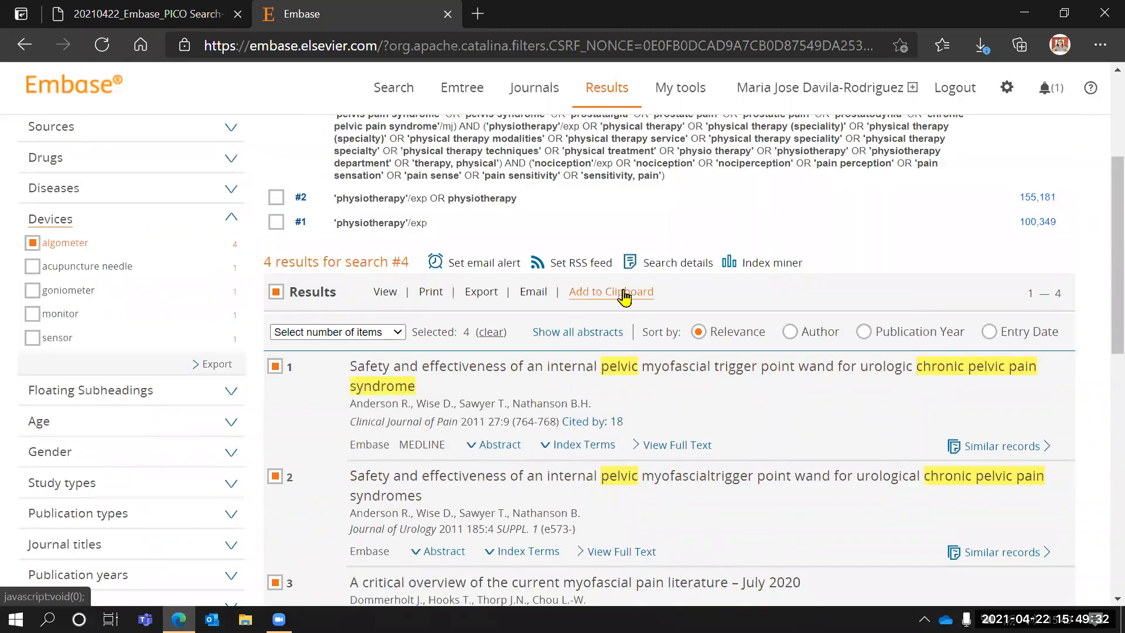
{"action": "left_click", "coordinate": [624, 294]}
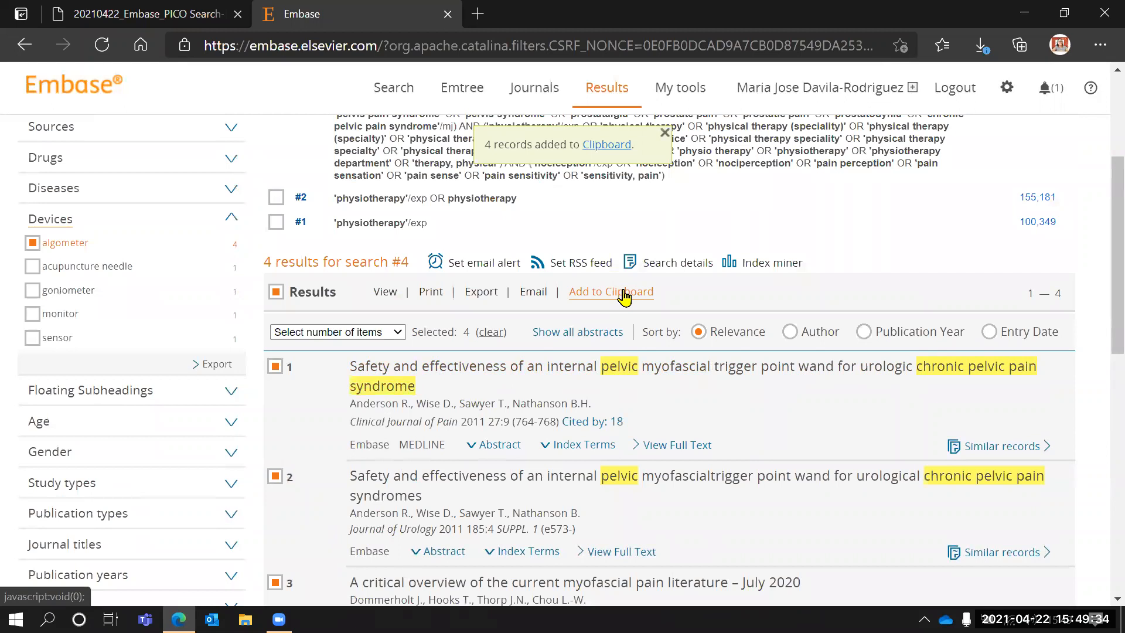
{"action": "scroll", "coordinate": [630, 293], "scroll_direction": "up", "scroll_amount": 1}
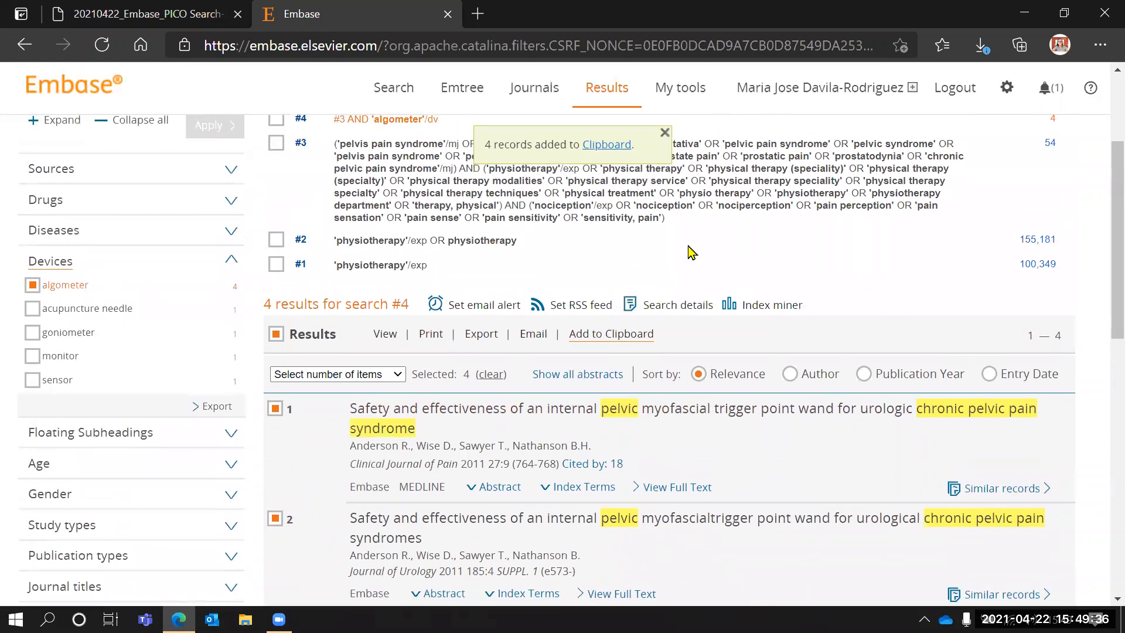
{"action": "scroll", "coordinate": [765, 291], "scroll_direction": "up", "scroll_amount": 2}
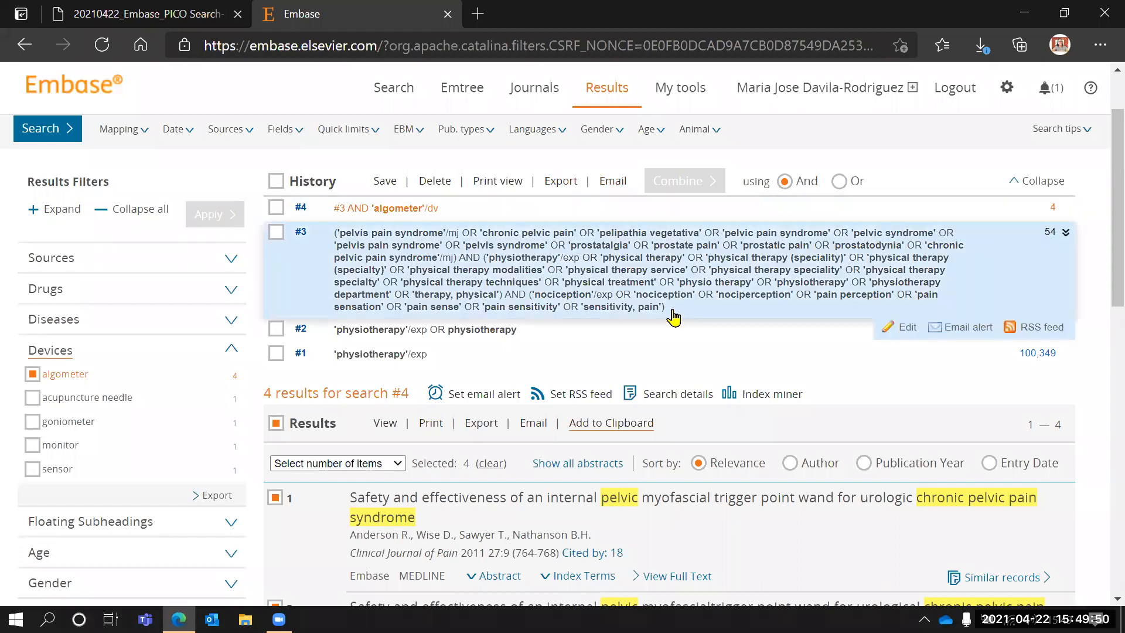
{"action": "scroll", "coordinate": [674, 317], "scroll_direction": "down", "scroll_amount": 1}
{"action": "scroll", "coordinate": [674, 316], "scroll_direction": "up", "scroll_amount": 2}
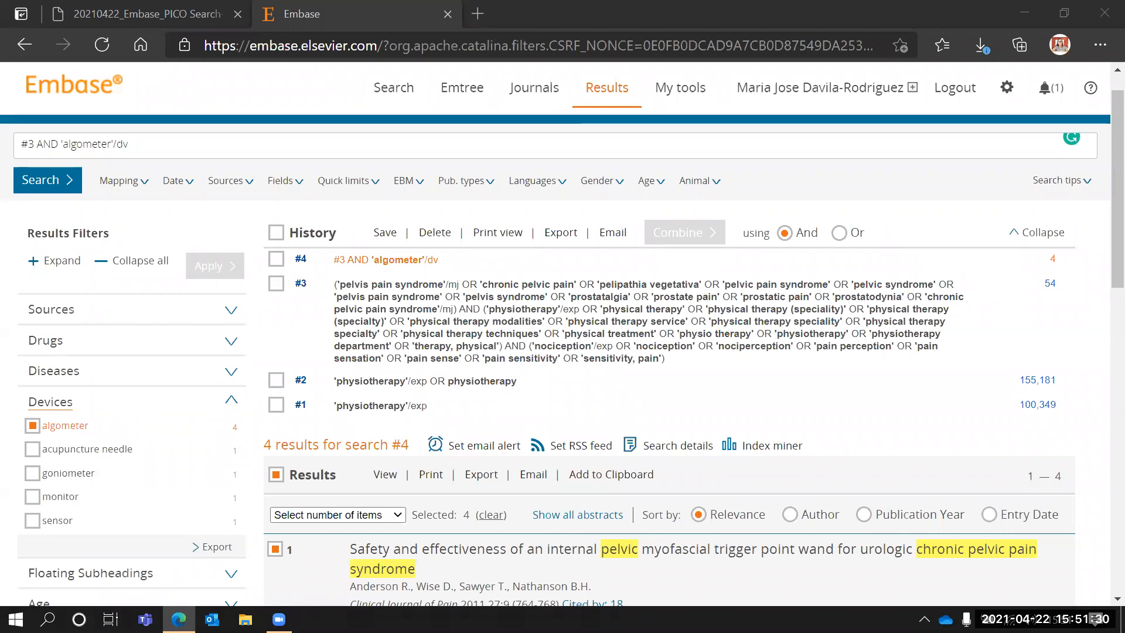
Step: Return to the PICO search form holding the current population, intervention and outcome terms
{"action": "left_click", "coordinate": [463, 94]}
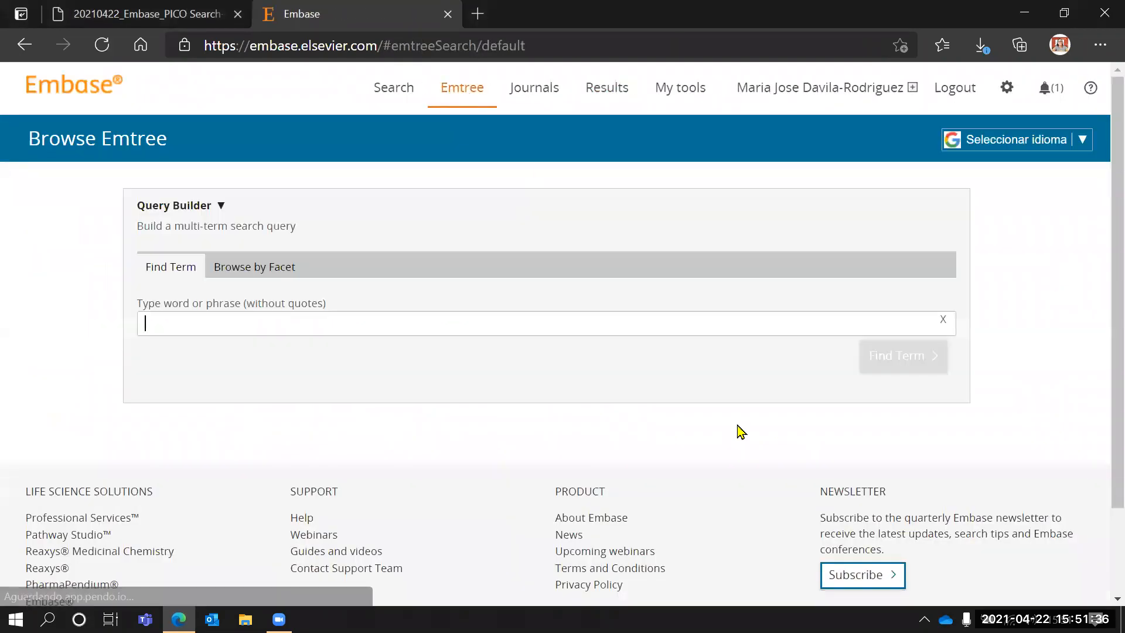
{"action": "left_click", "coordinate": [391, 83]}
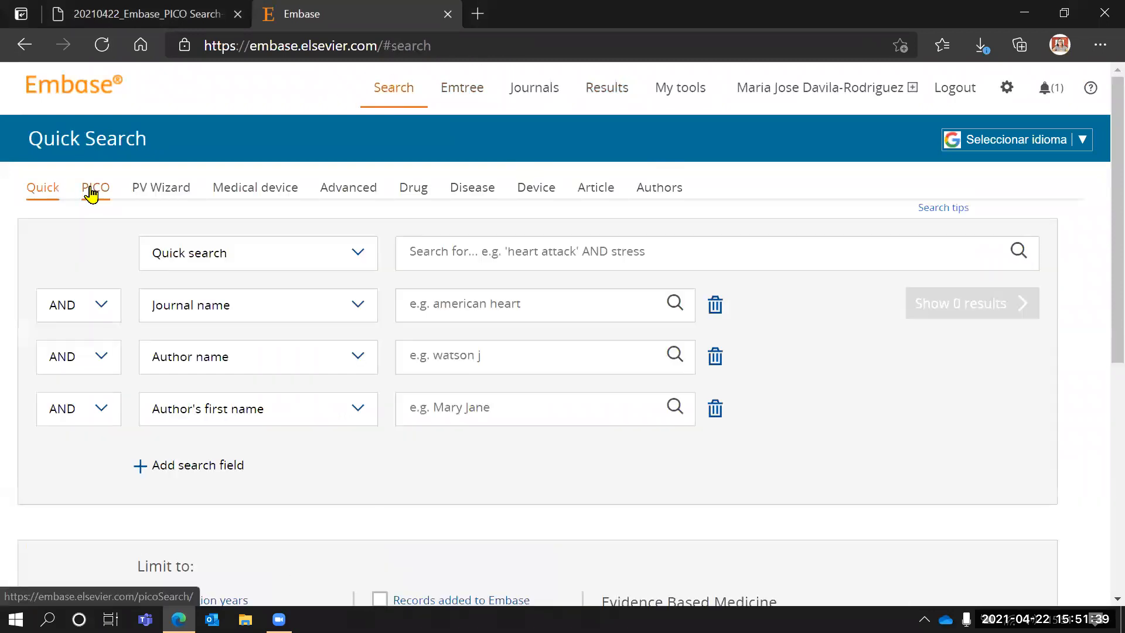
{"action": "left_click", "coordinate": [90, 190]}
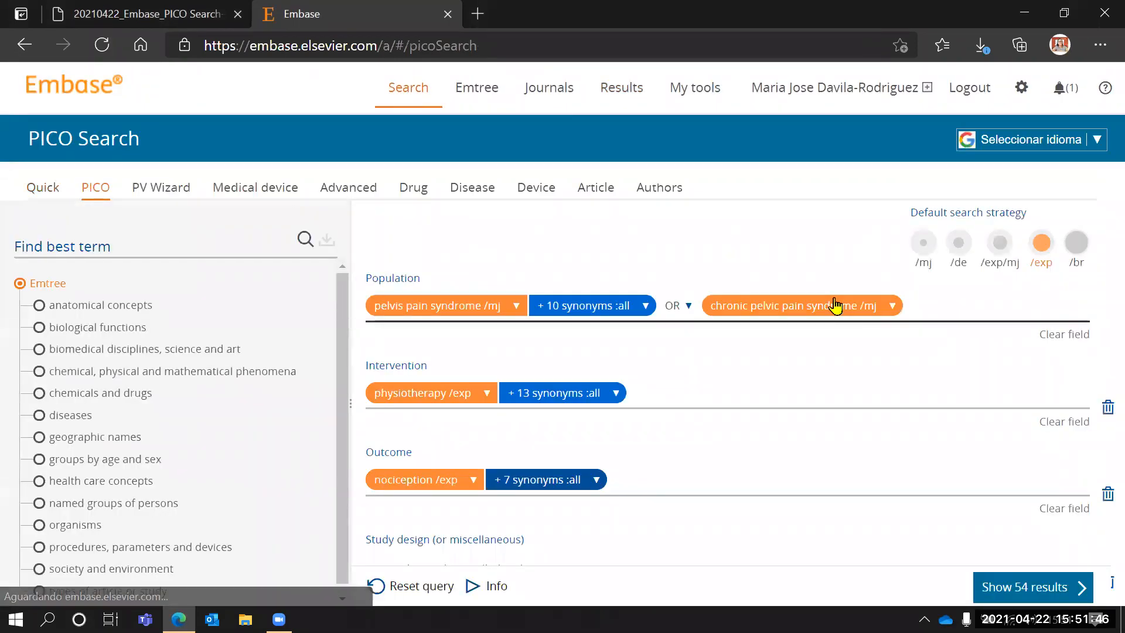
{"action": "scroll", "coordinate": [354, 398], "scroll_direction": "down", "scroll_amount": 1}
{"action": "scroll", "coordinate": [941, 329], "scroll_direction": "up", "scroll_amount": 1}
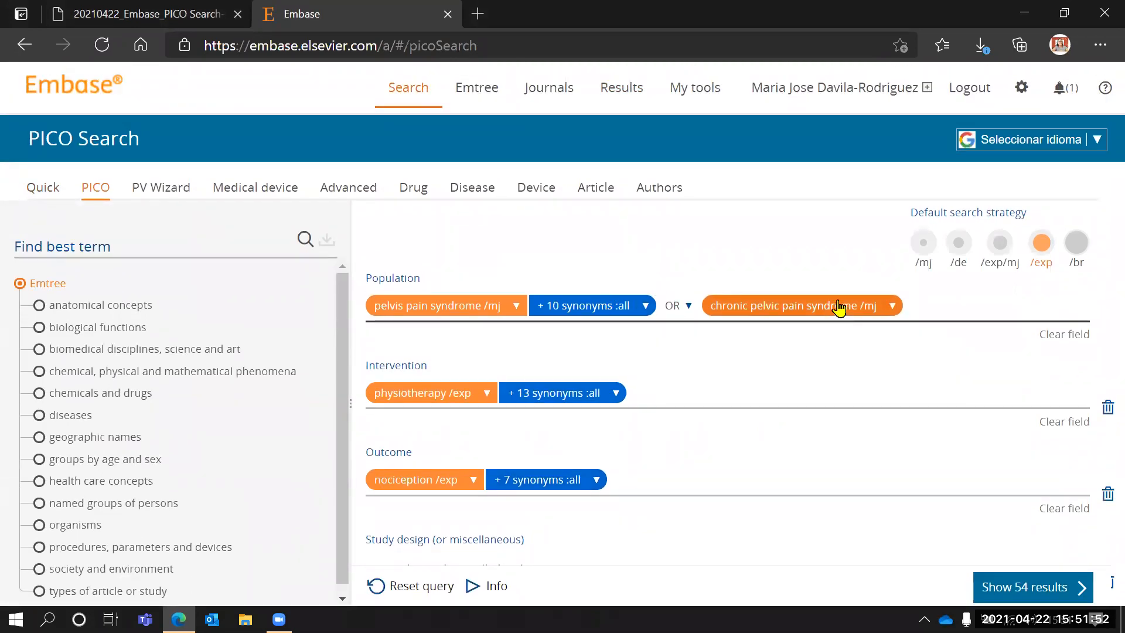
Step: Find the term chronic pain syndrome, add it to the Population element and read its candidate term note
{"action": "left_click", "coordinate": [104, 253]}
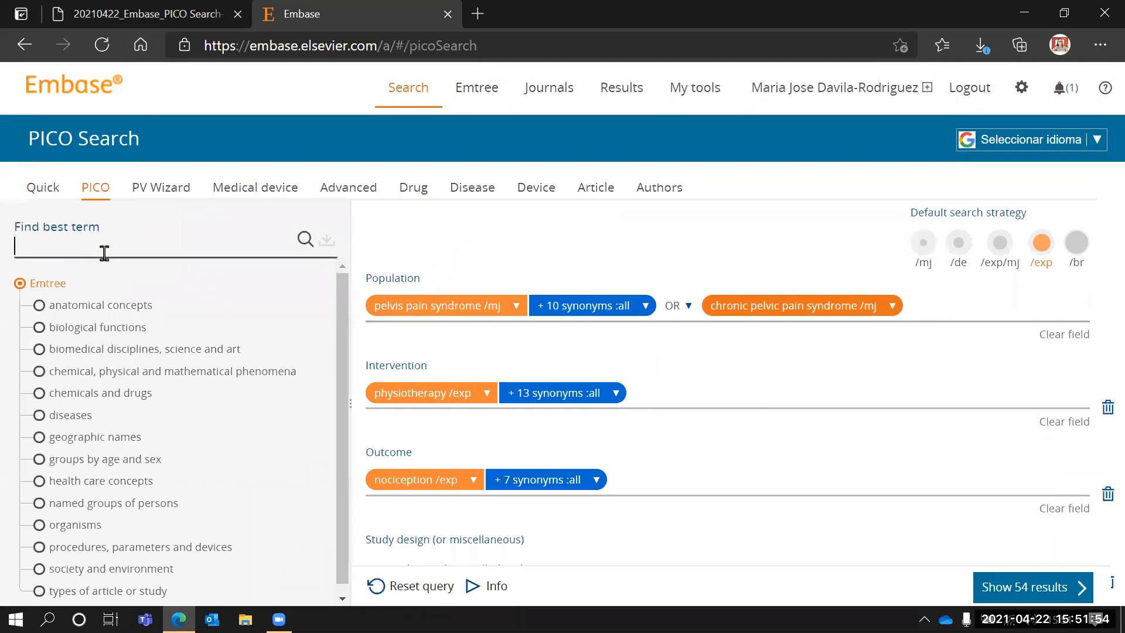
{"action": "type", "text": "chronic "}
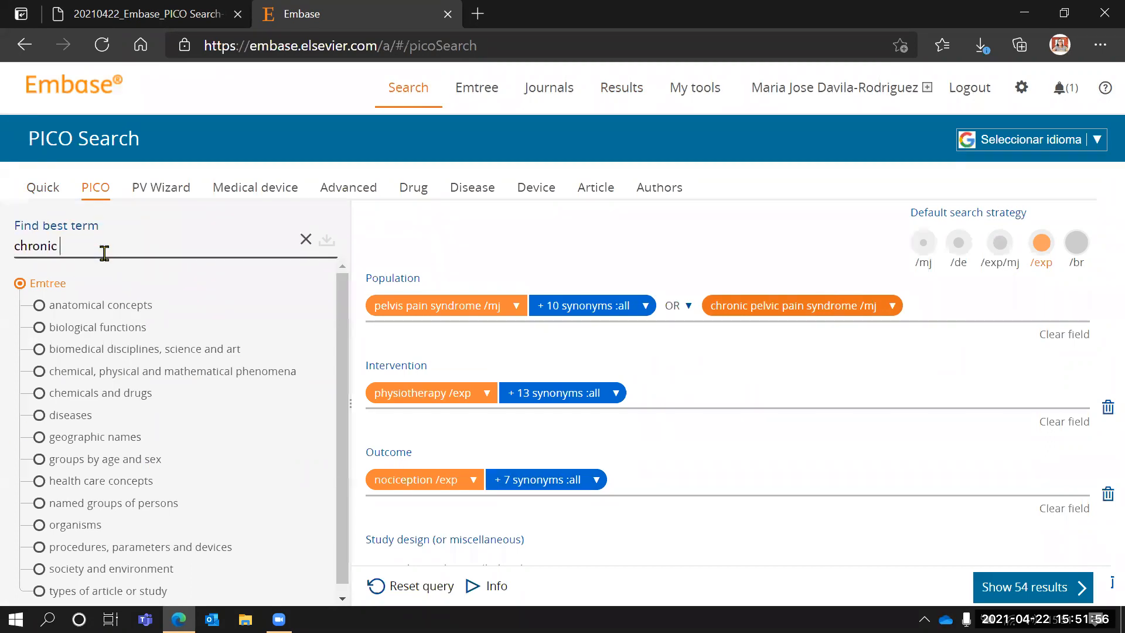
{"action": "type", "text": "plain sy"}
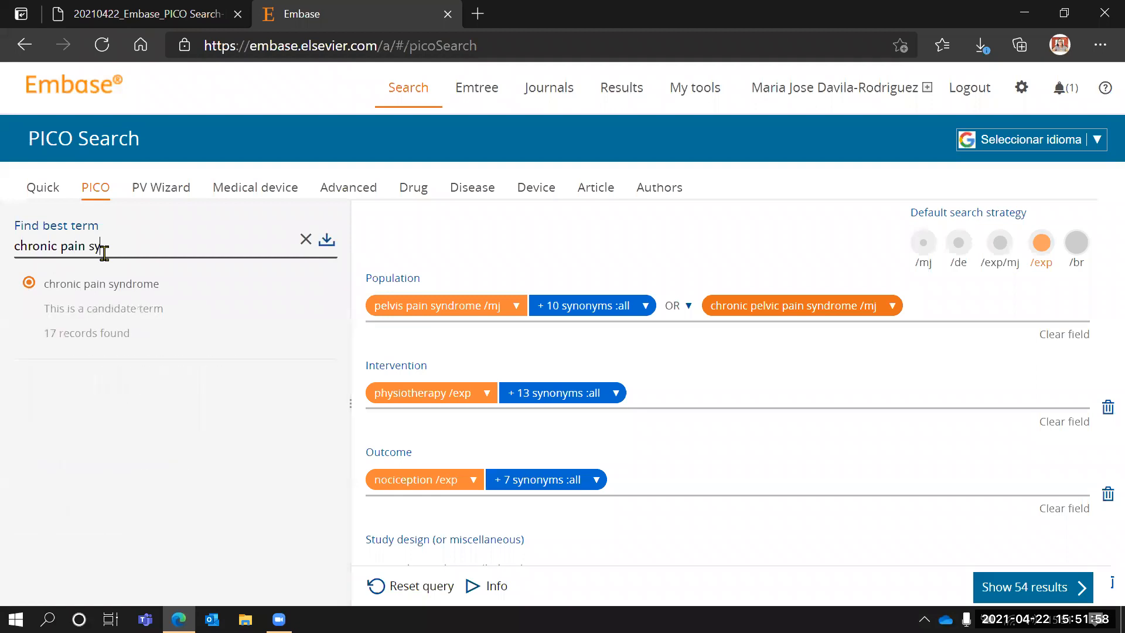
{"action": "left_click", "coordinate": [209, 317]}
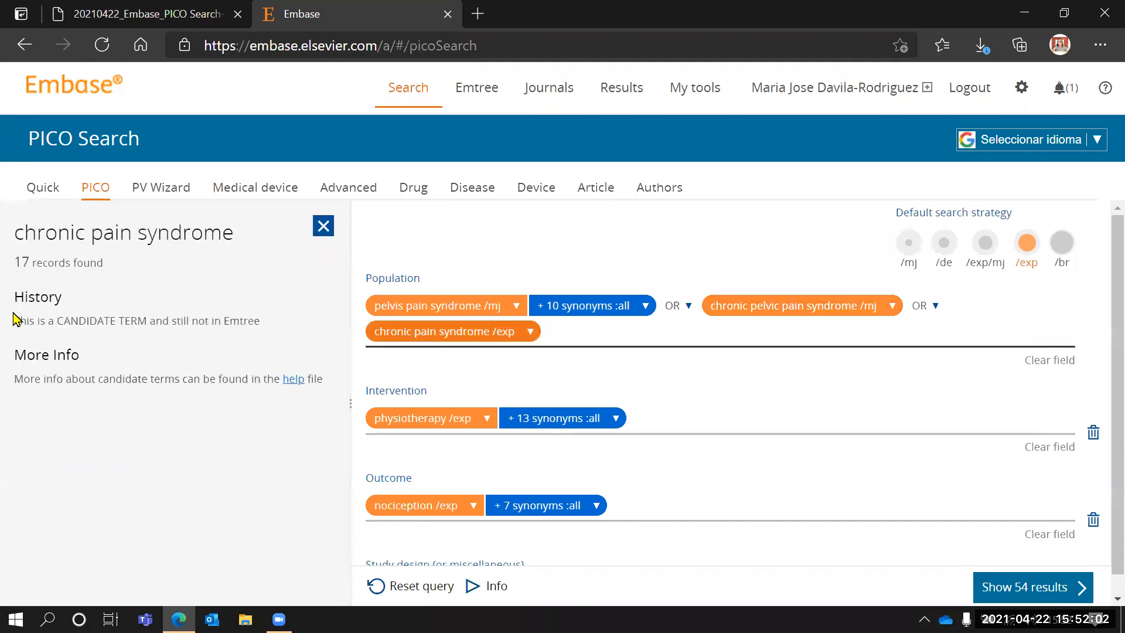
{"action": "left_click_drag", "start_coordinate": [150, 320], "coordinate": [261, 338]}
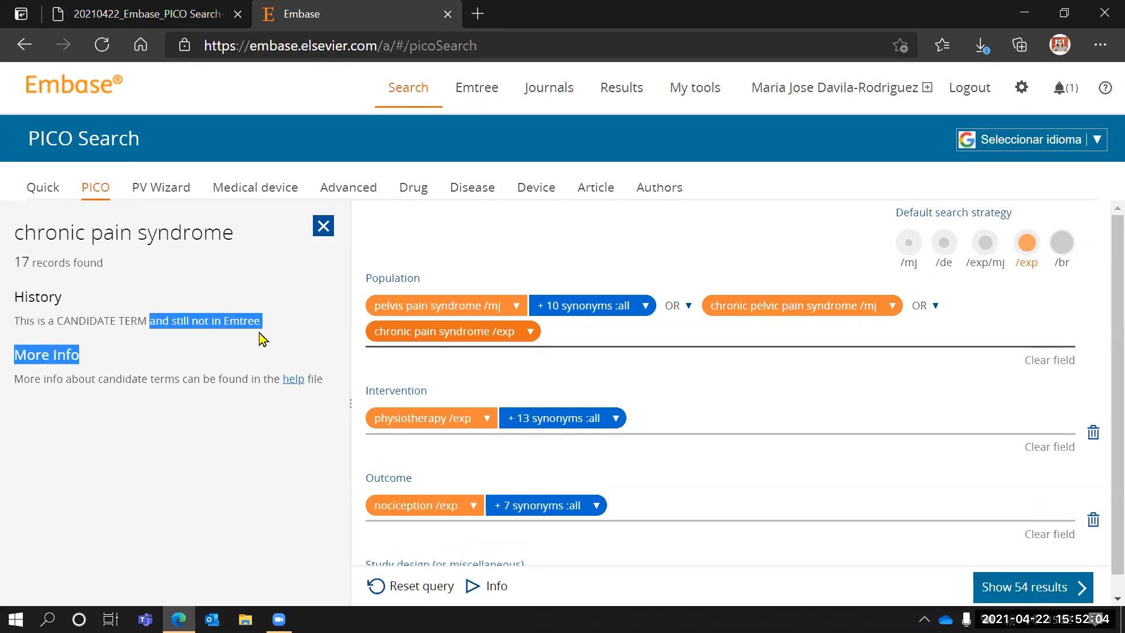
{"action": "left_click", "coordinate": [270, 335]}
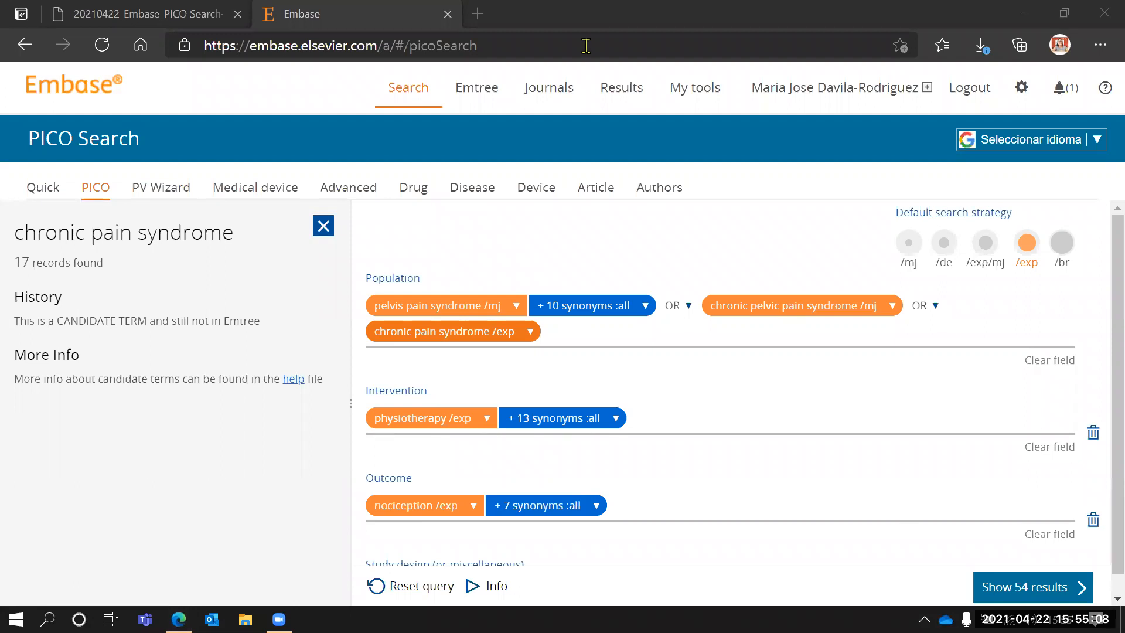
Step: Browse the Emtree thesaurus by facet and expand the anatomical concepts branch
{"action": "left_click", "coordinate": [493, 98]}
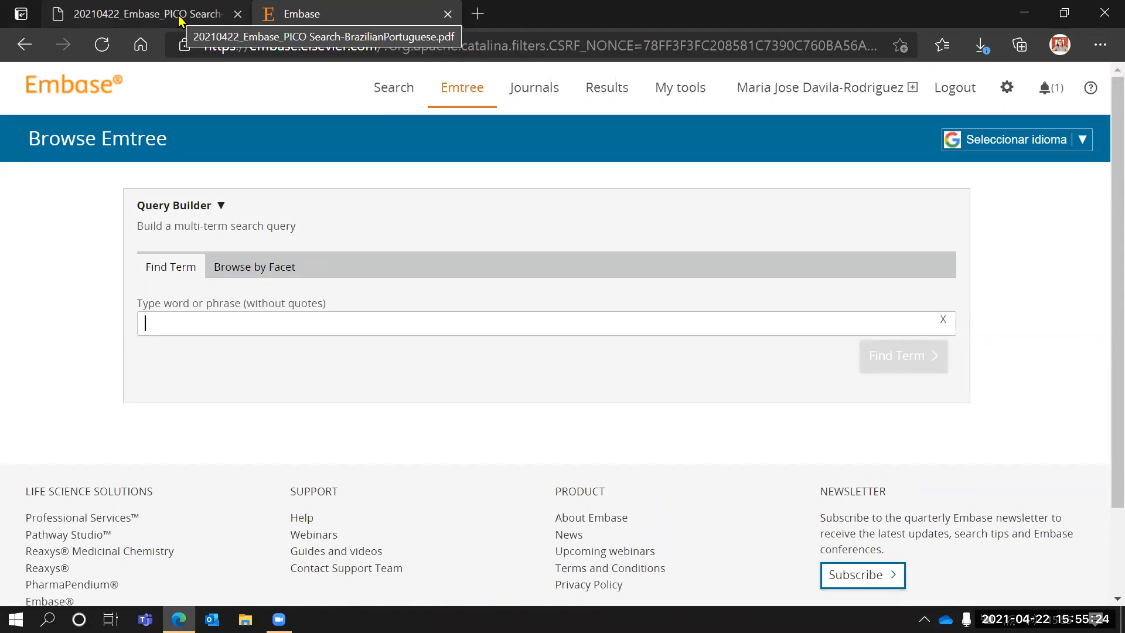
{"action": "left_click", "coordinate": [271, 266]}
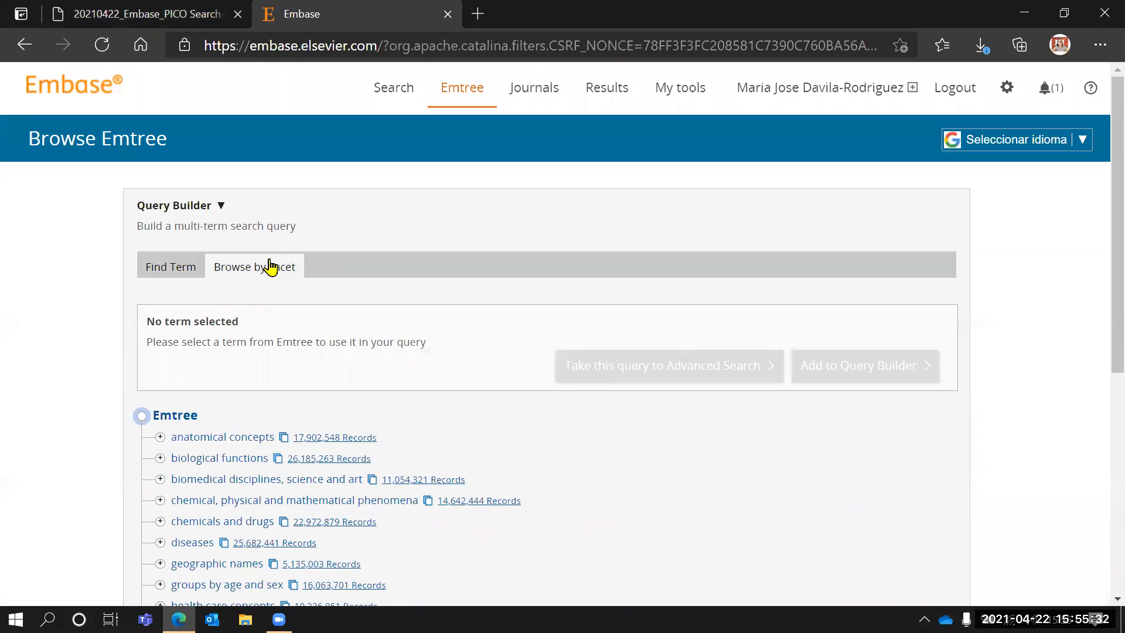
{"action": "scroll", "coordinate": [166, 434], "scroll_direction": "down", "scroll_amount": 5}
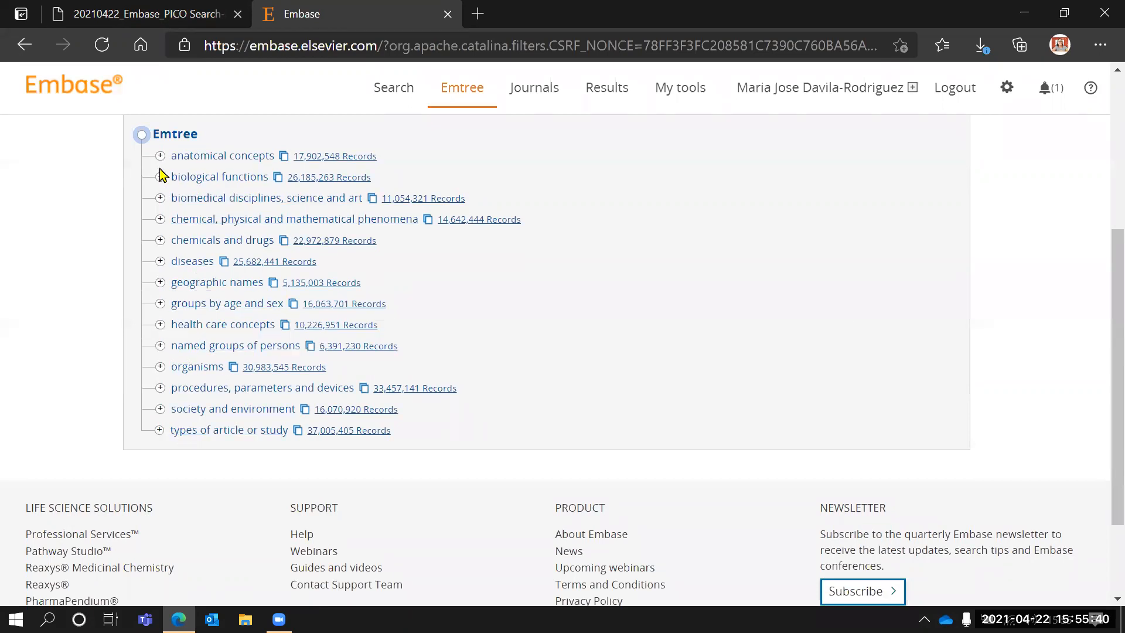
{"action": "scroll", "coordinate": [163, 174], "scroll_direction": "up", "scroll_amount": 1}
{"action": "scroll", "coordinate": [163, 174], "scroll_direction": "up", "scroll_amount": 2}
{"action": "right_click", "coordinate": [485, 145]}
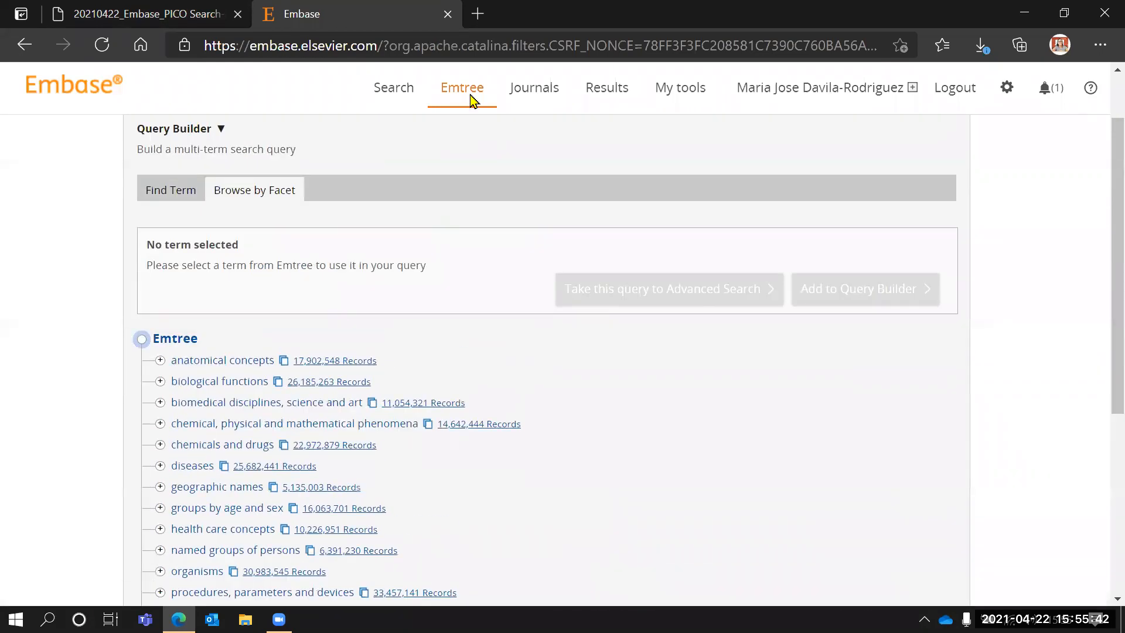
{"action": "scroll", "coordinate": [87, 363], "scroll_direction": "down", "scroll_amount": 3}
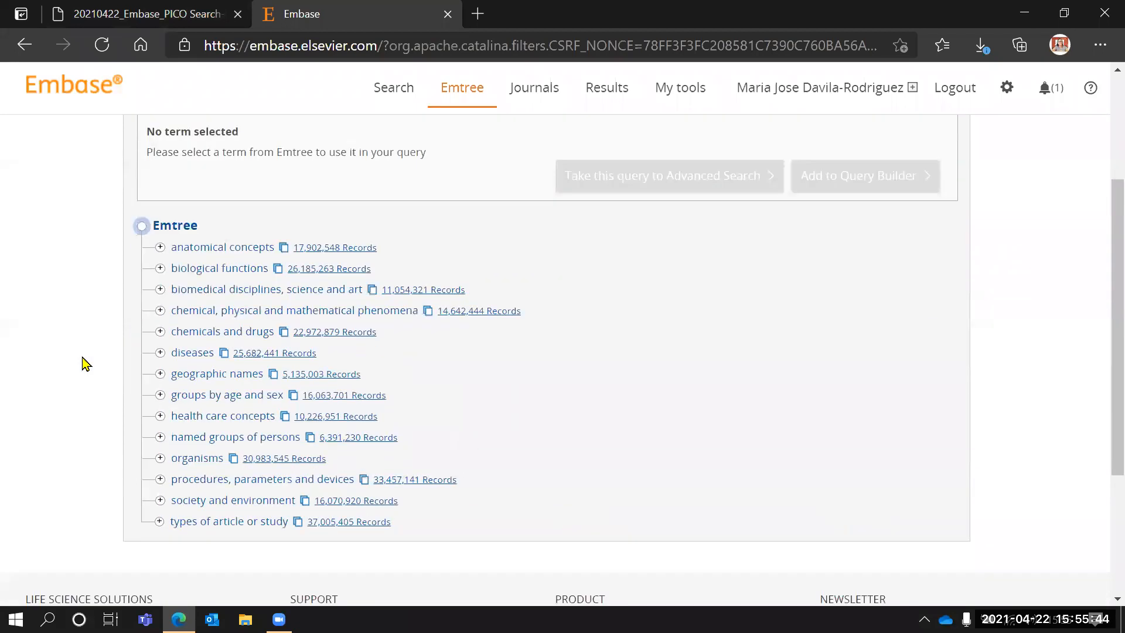
{"action": "left_click", "coordinate": [166, 250]}
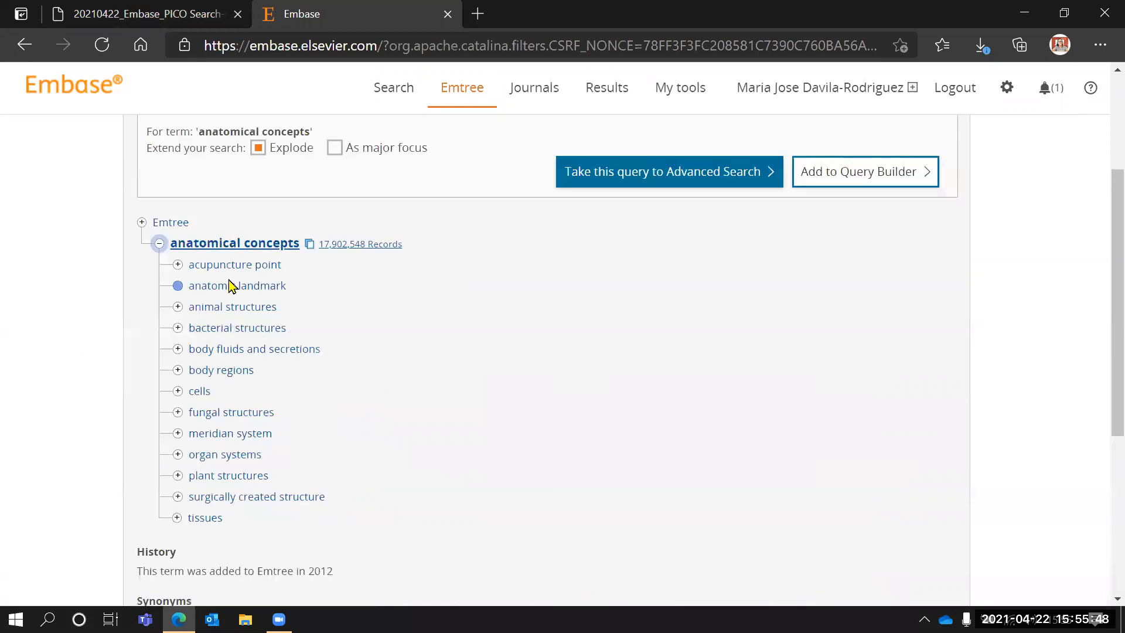
Step: Expand the acupuncture point branch under anatomical concepts and its bladder meridian acupoint subterm, and look through the narrower acupoint terms
{"action": "left_click", "coordinate": [185, 267]}
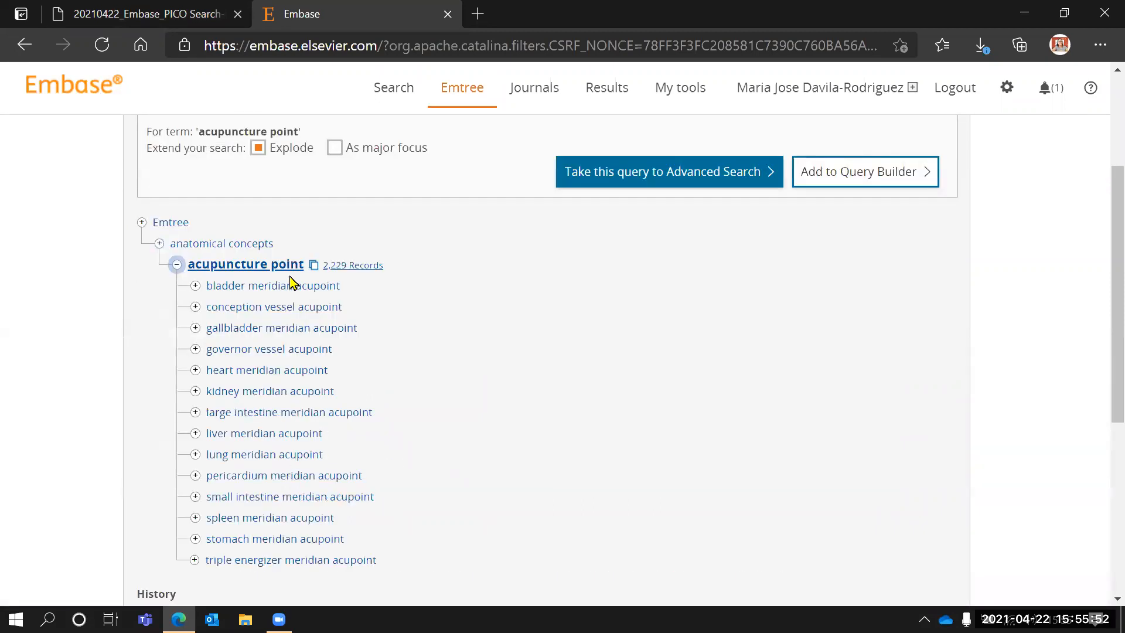
{"action": "left_click", "coordinate": [196, 289]}
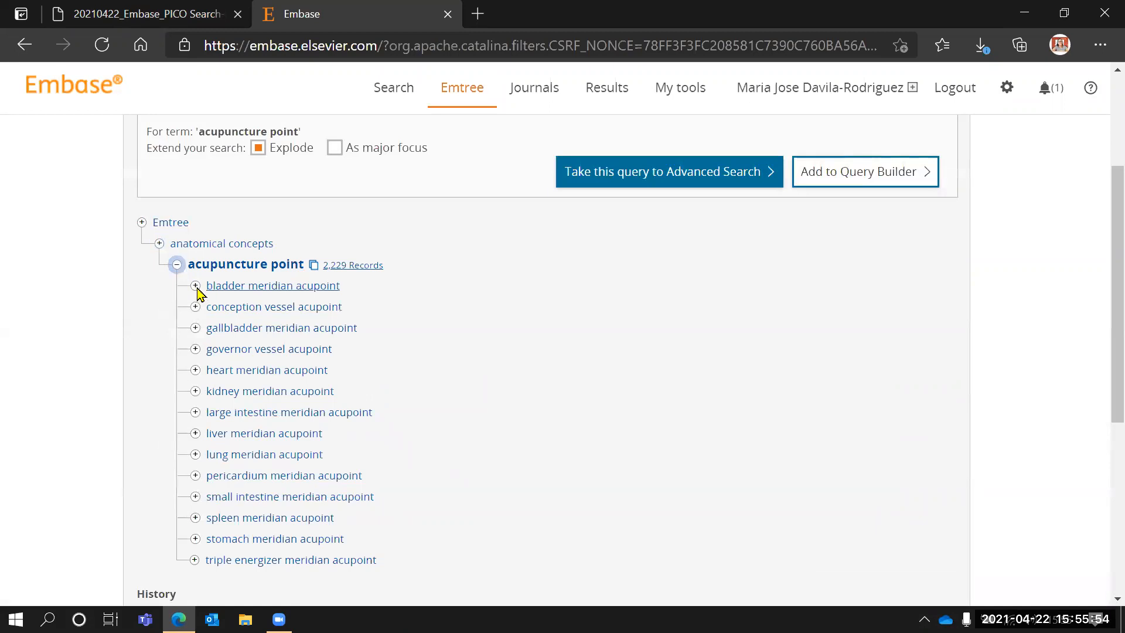
{"action": "scroll", "coordinate": [378, 381], "scroll_direction": "down", "scroll_amount": 5}
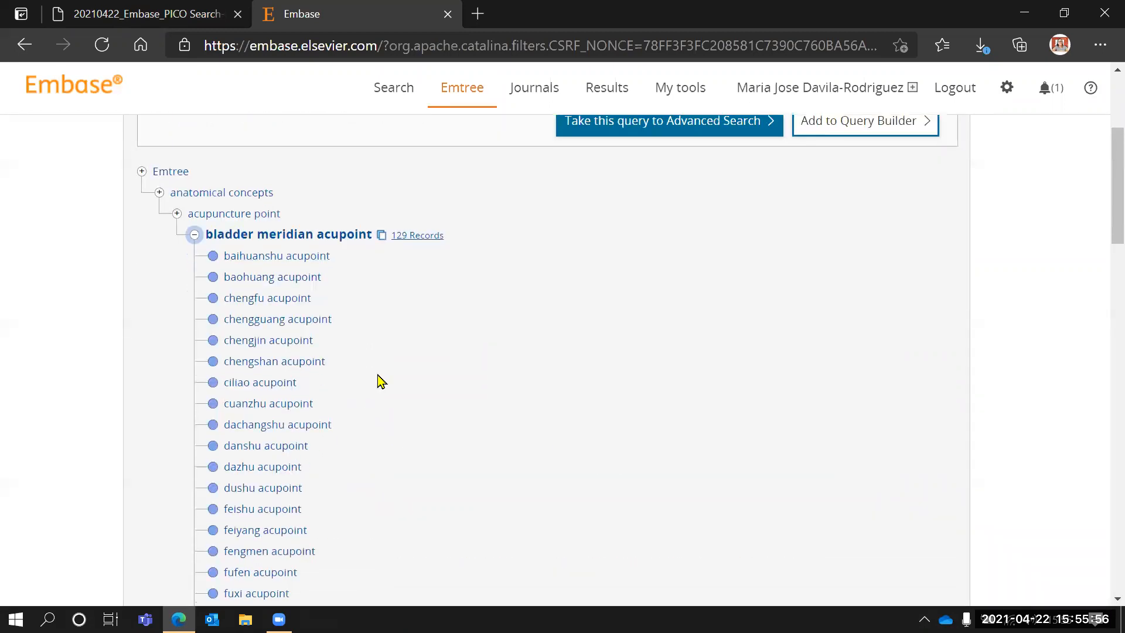
{"action": "scroll", "coordinate": [378, 382], "scroll_direction": "up", "scroll_amount": 5}
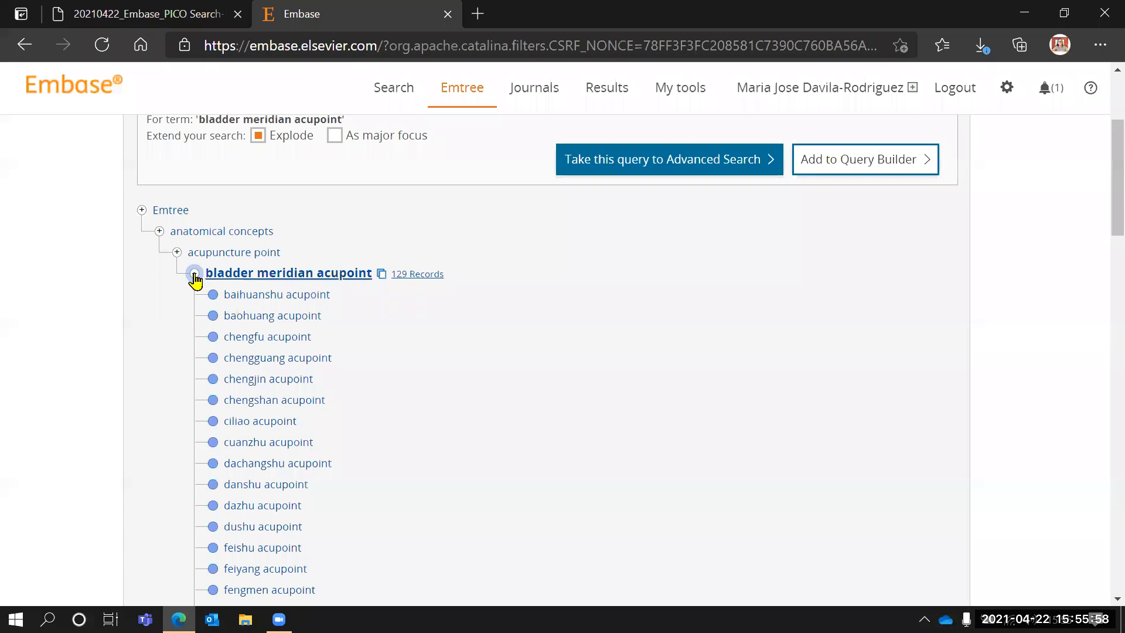
{"action": "scroll", "coordinate": [346, 311], "scroll_direction": "up", "scroll_amount": 1}
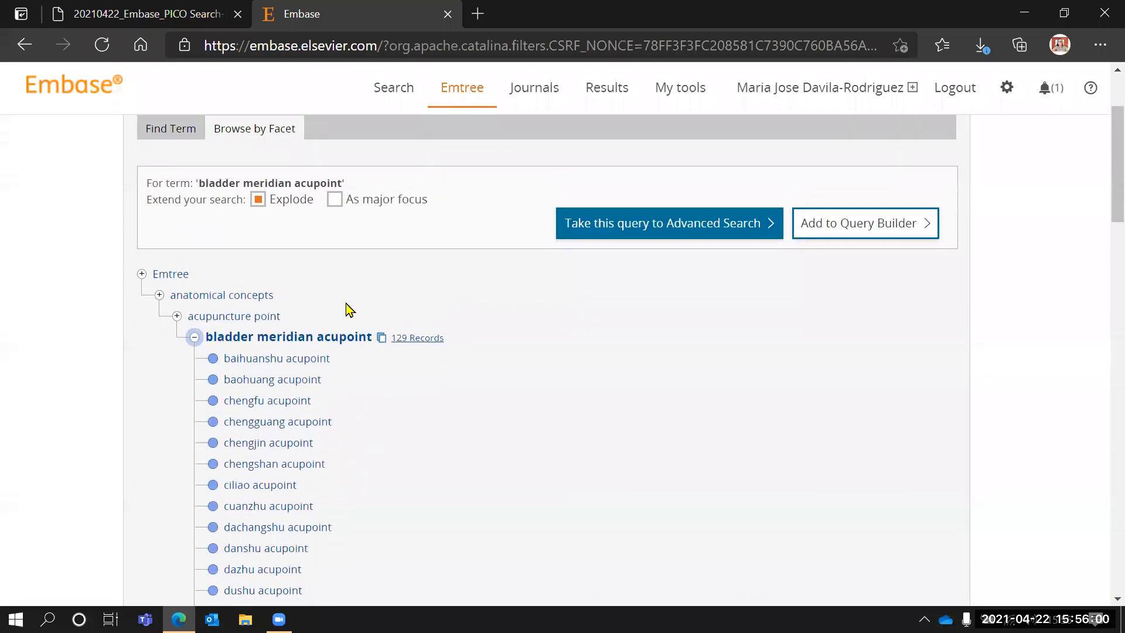
{"action": "scroll", "coordinate": [350, 310], "scroll_direction": "up", "scroll_amount": 2}
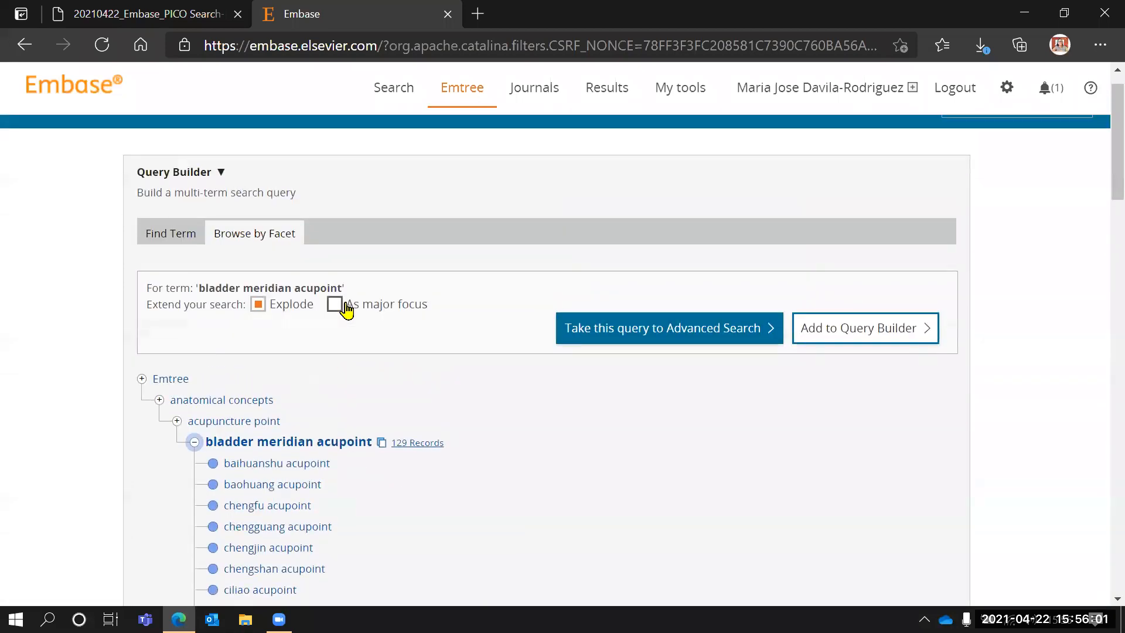
Step: Find physiotherapy in Emtree by looking up physical therapy, and examine the hierarchy and synonyms of its narrower term pediatric physiotherapy
{"action": "left_click", "coordinate": [181, 233]}
{"action": "left_click_drag", "start_coordinate": [296, 289], "coordinate": [3, 258]}
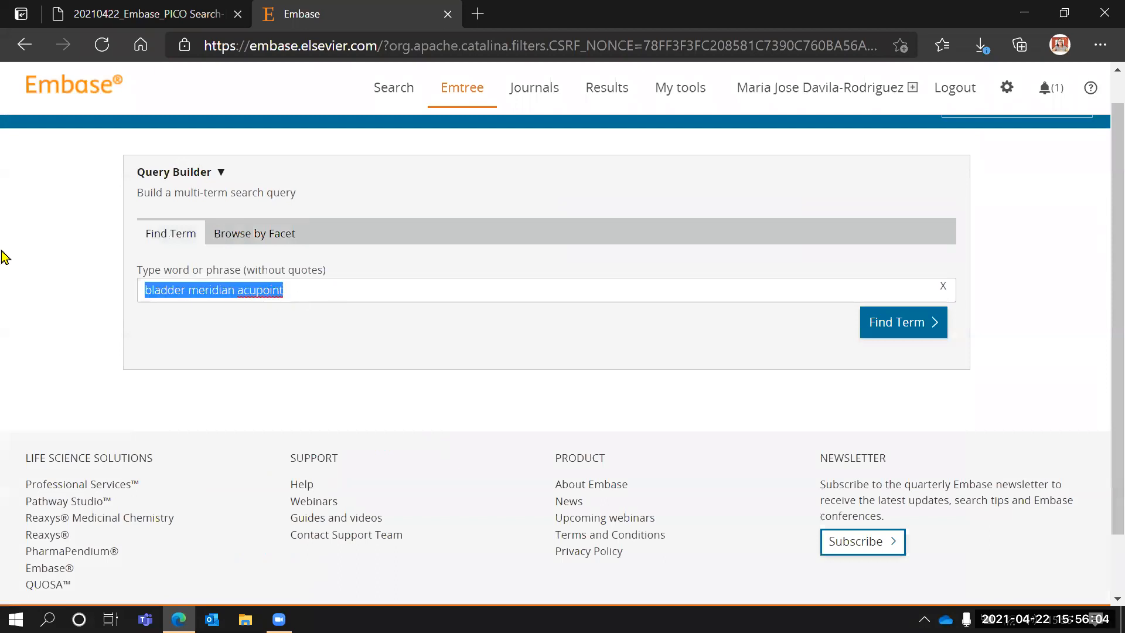
{"action": "type", "text": "phys"}
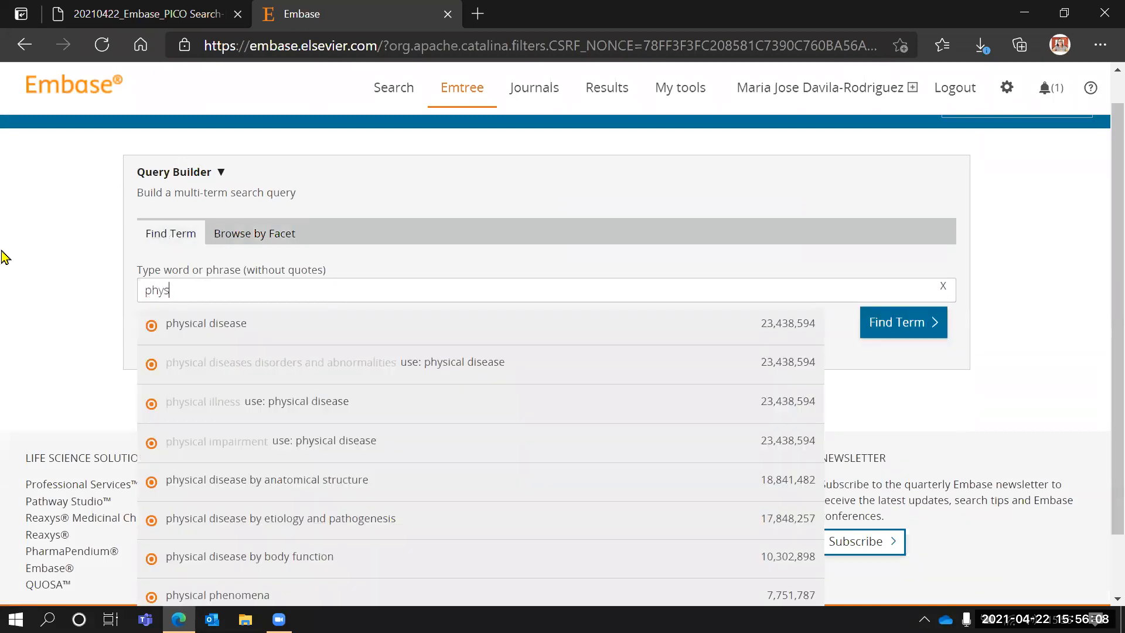
{"action": "type", "text": "ical the"}
{"action": "left_click", "coordinate": [229, 325]}
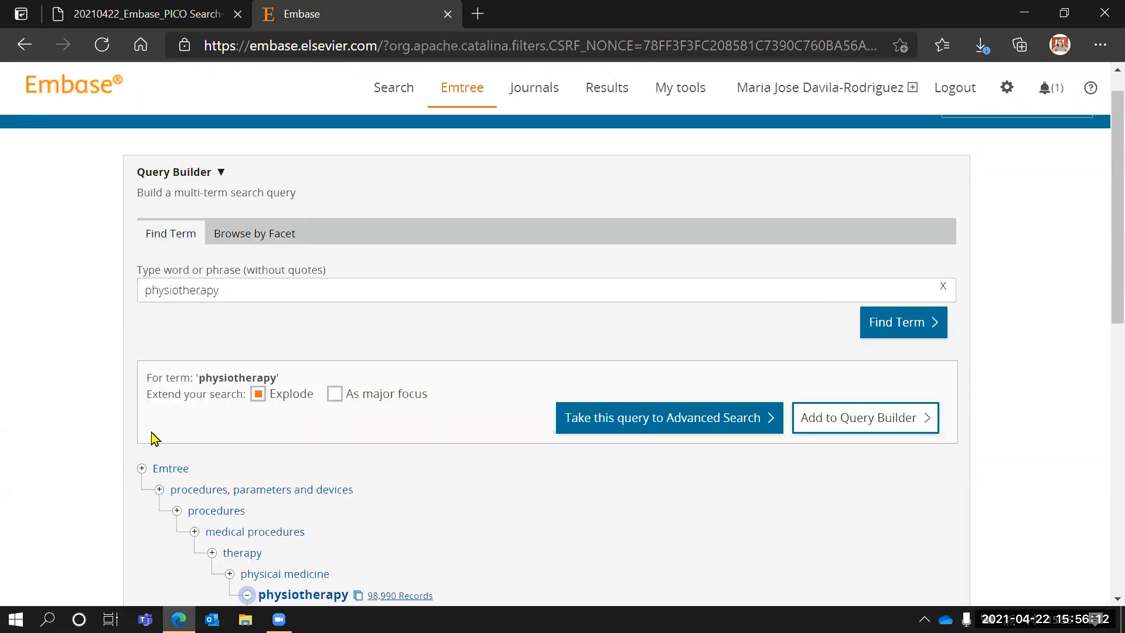
{"action": "scroll", "coordinate": [151, 432], "scroll_direction": "down", "scroll_amount": 5}
{"action": "left_click", "coordinate": [304, 317]}
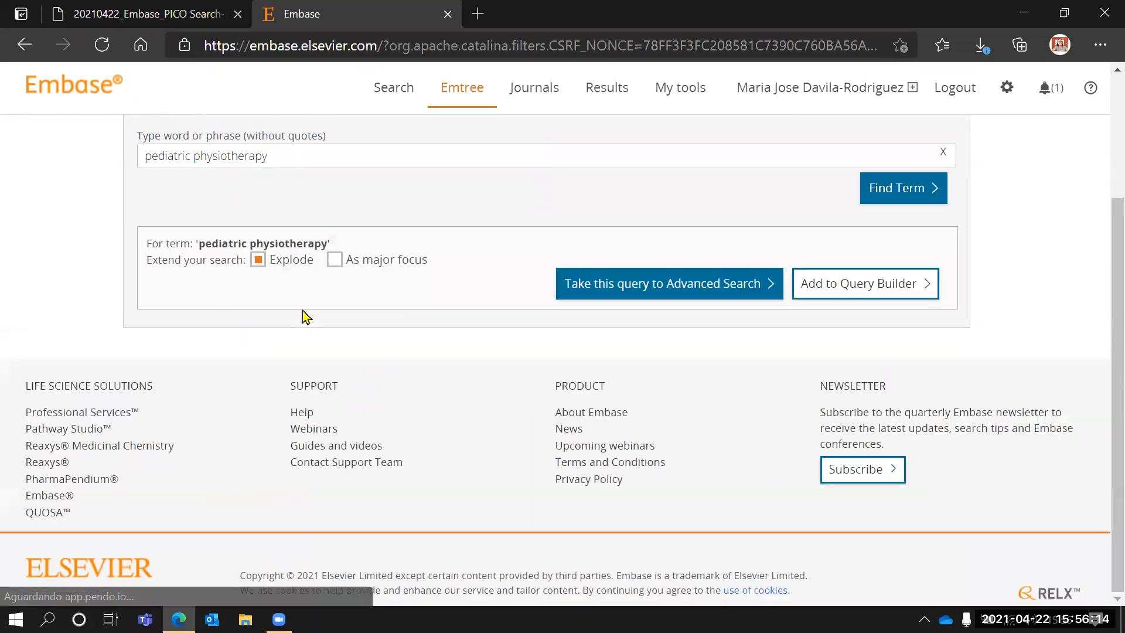
{"action": "scroll", "coordinate": [306, 316], "scroll_direction": "down", "scroll_amount": 5}
{"action": "scroll", "coordinate": [409, 299], "scroll_direction": "up", "scroll_amount": 2}
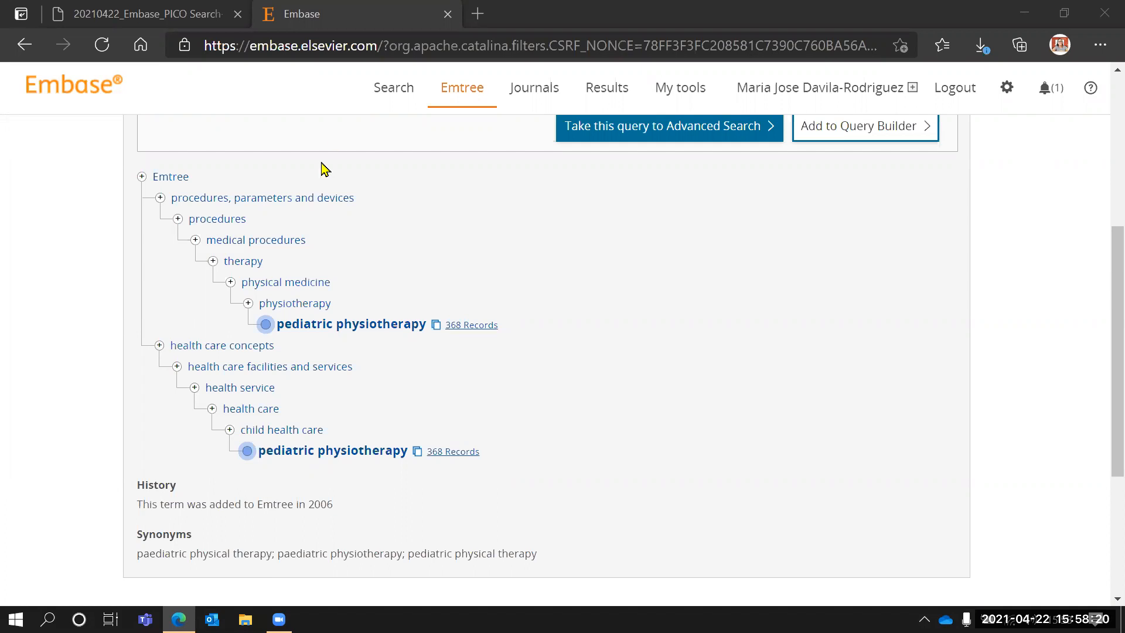
Step: Switch to the PICO presentation PDF to review the clinical question slide, and return to the Embase Emtree page
{"action": "left_click", "coordinate": [195, 24]}
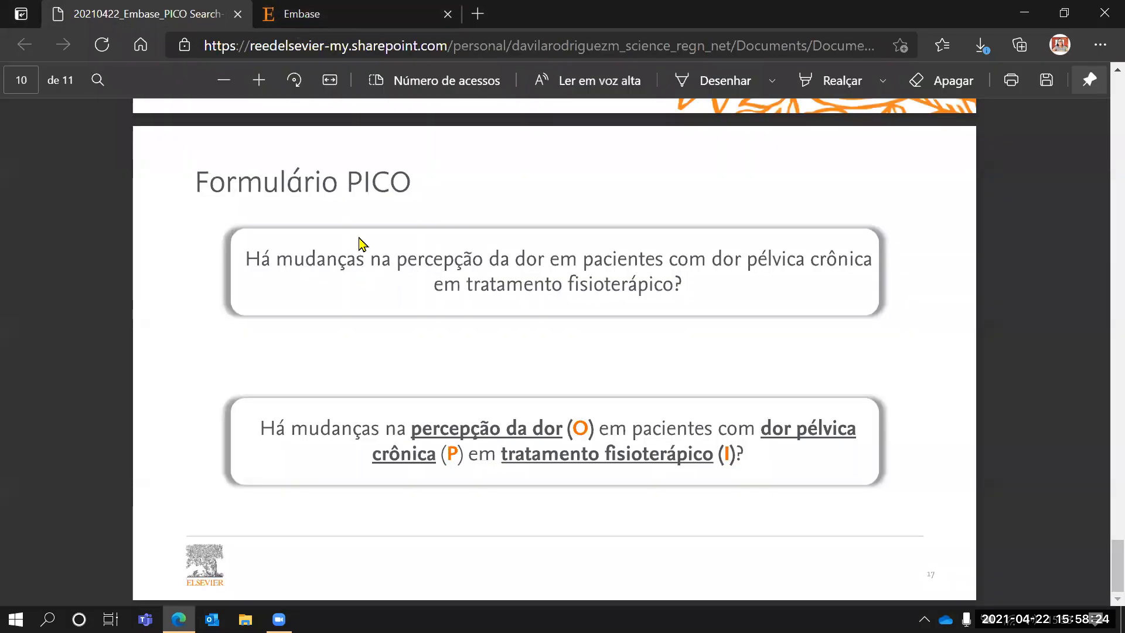
{"action": "left_click", "coordinate": [331, 19]}
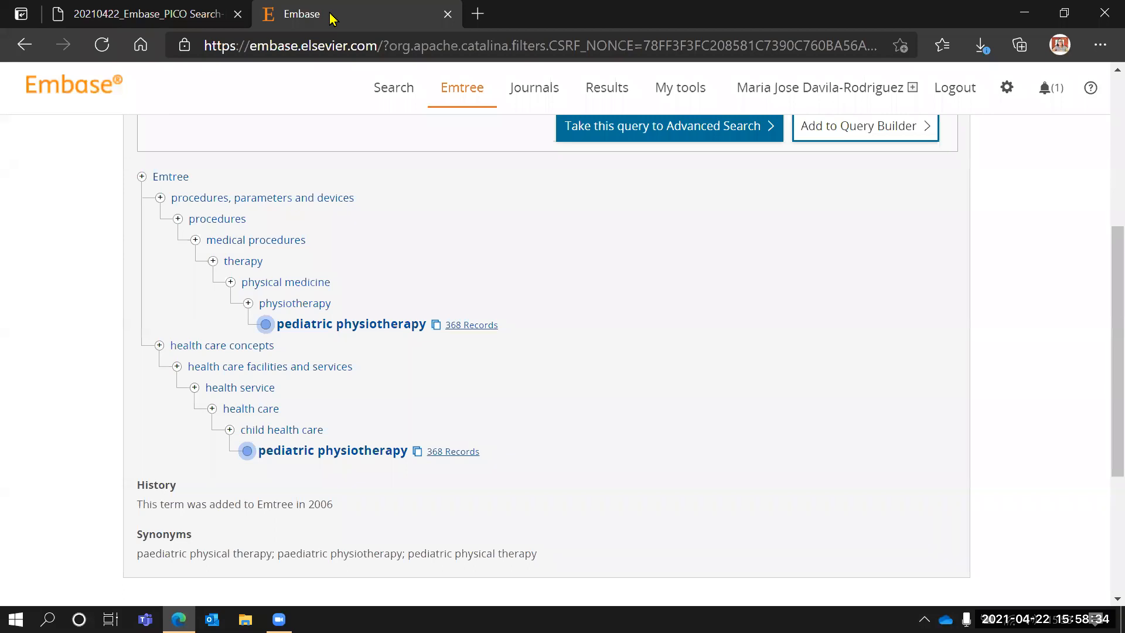
{"action": "scroll", "coordinate": [521, 359], "scroll_direction": "up", "scroll_amount": 2}
{"action": "scroll", "coordinate": [521, 359], "scroll_direction": "up", "scroll_amount": 4}
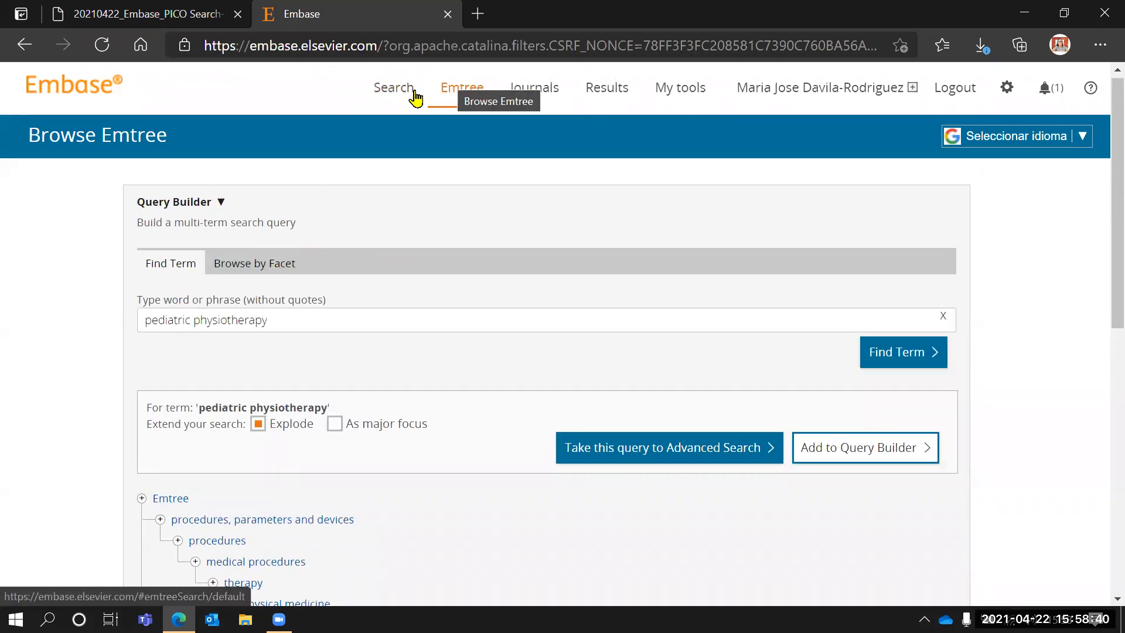
Step: Reset the PICO search query and enter 'physical therapy'/de as a free term in the Intervention element
{"action": "left_click", "coordinate": [393, 96]}
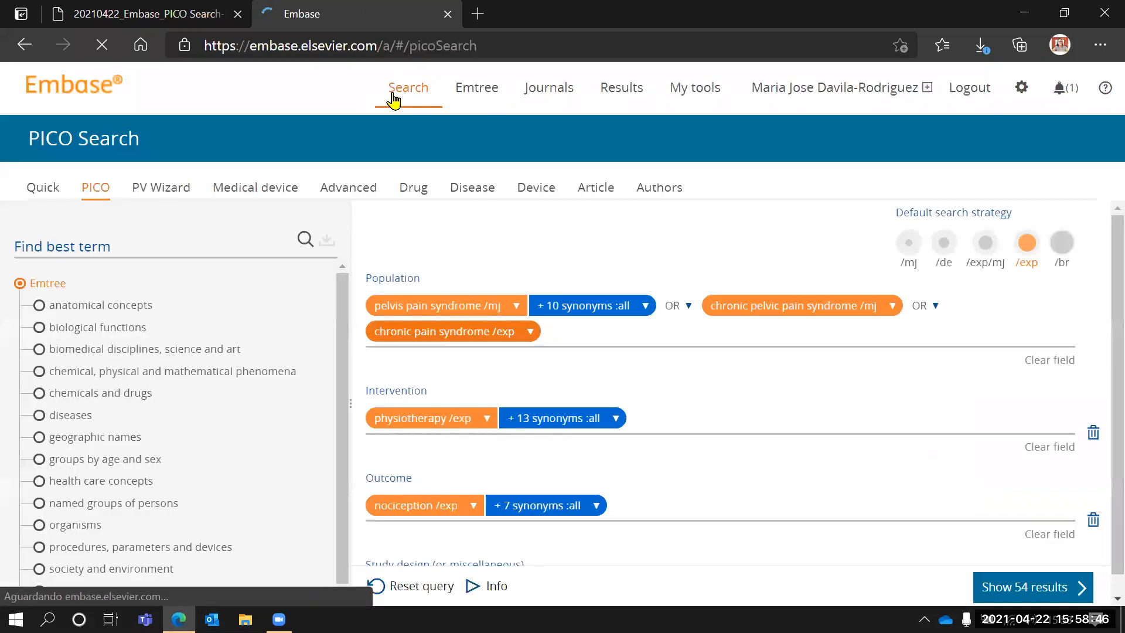
{"action": "left_click", "coordinate": [420, 586]}
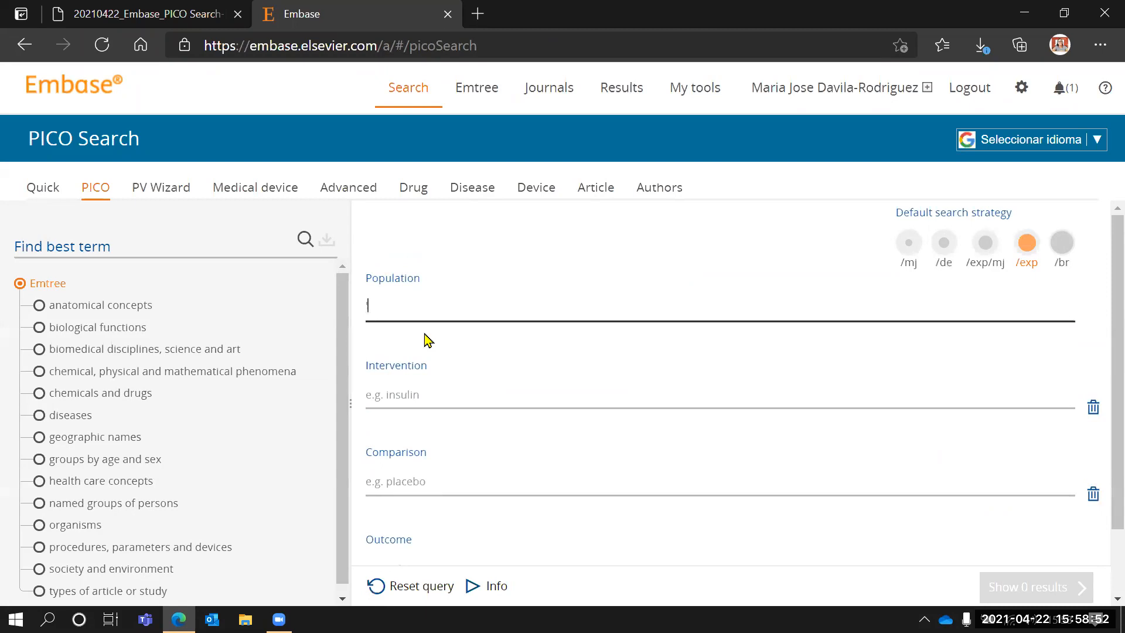
{"action": "left_click", "coordinate": [439, 386]}
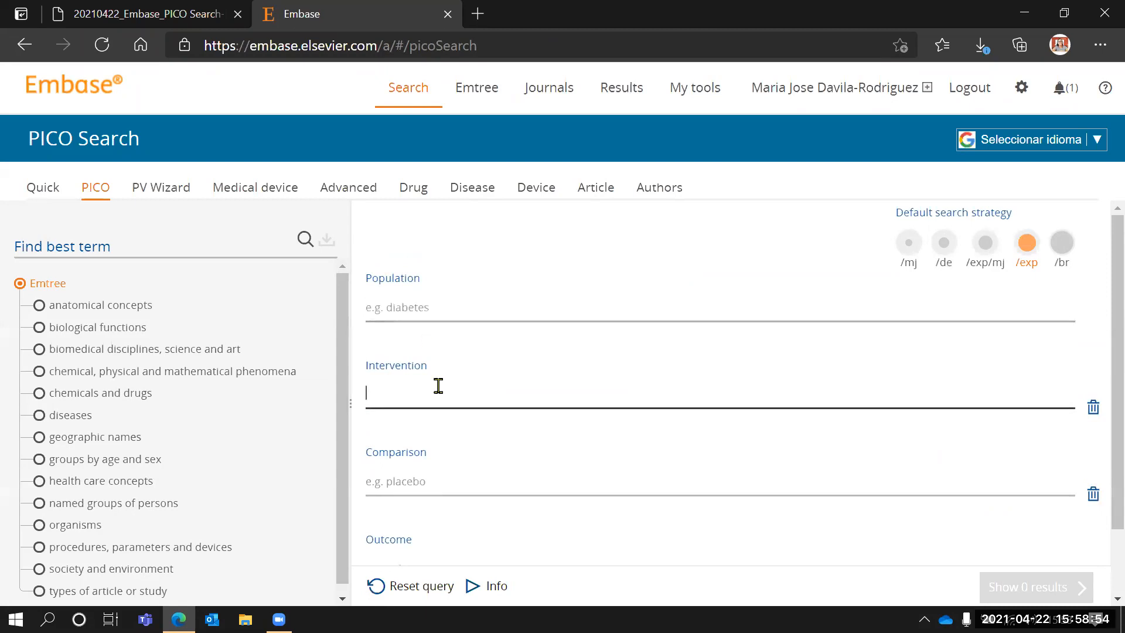
{"action": "type", "text": "'physical th"}
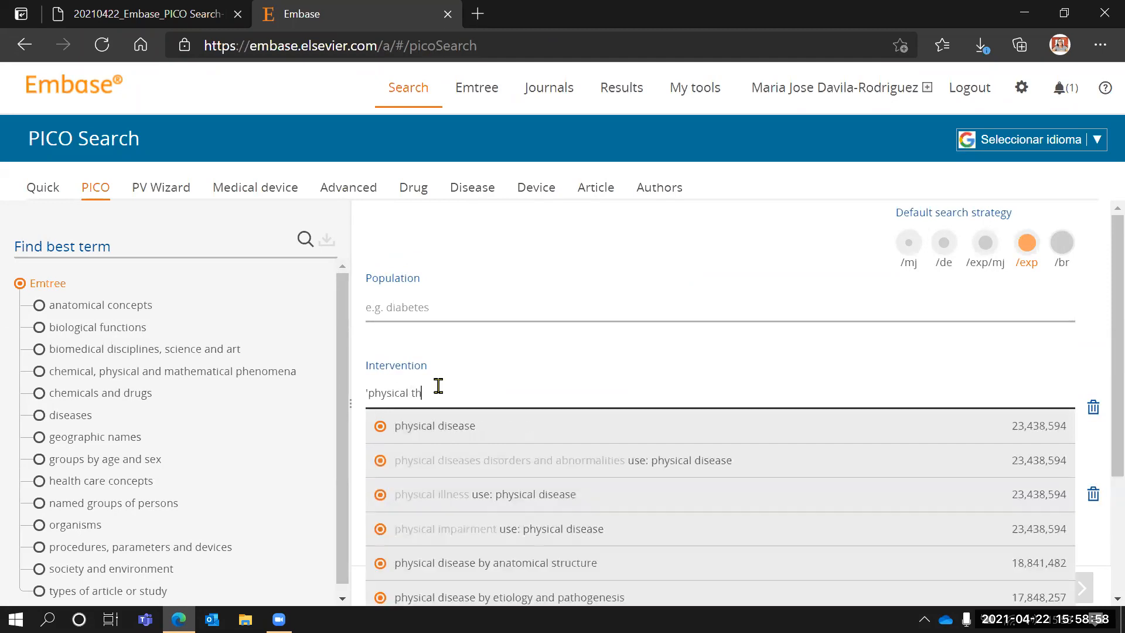
{"action": "type", "text": "erapy"}
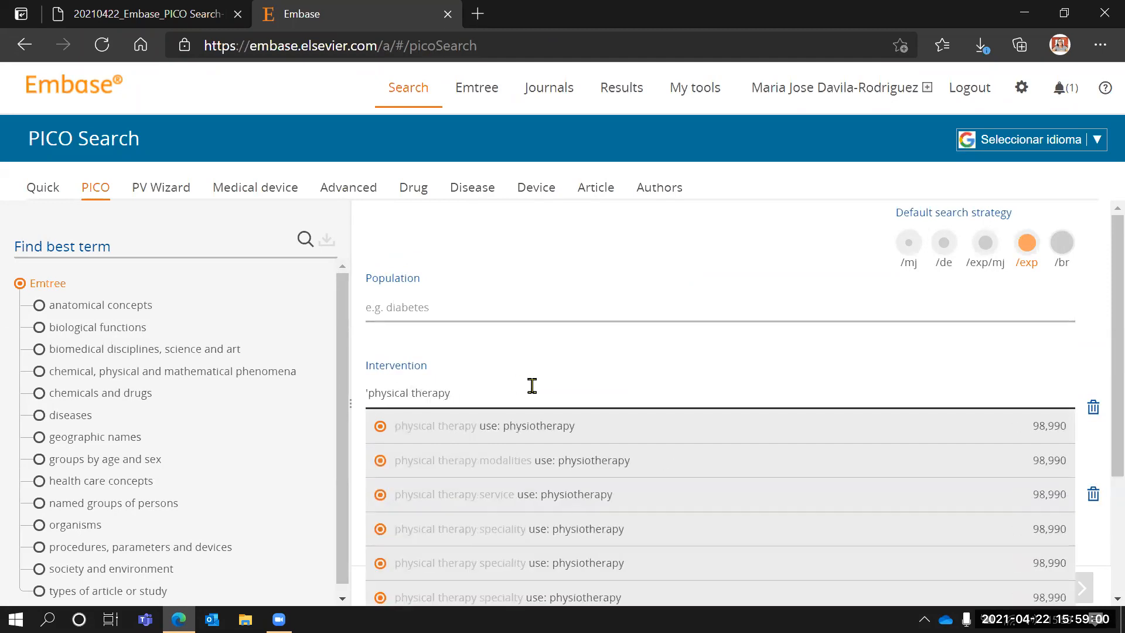
{"action": "scroll", "coordinate": [536, 383], "scroll_direction": "down", "scroll_amount": 2}
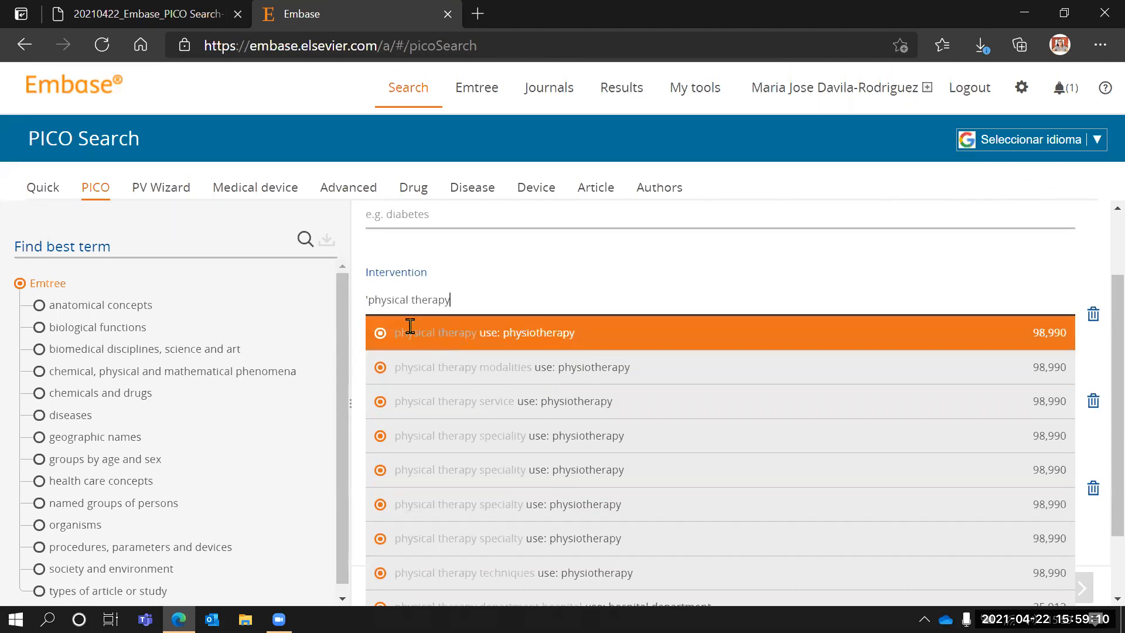
{"action": "type", "text": "'"}
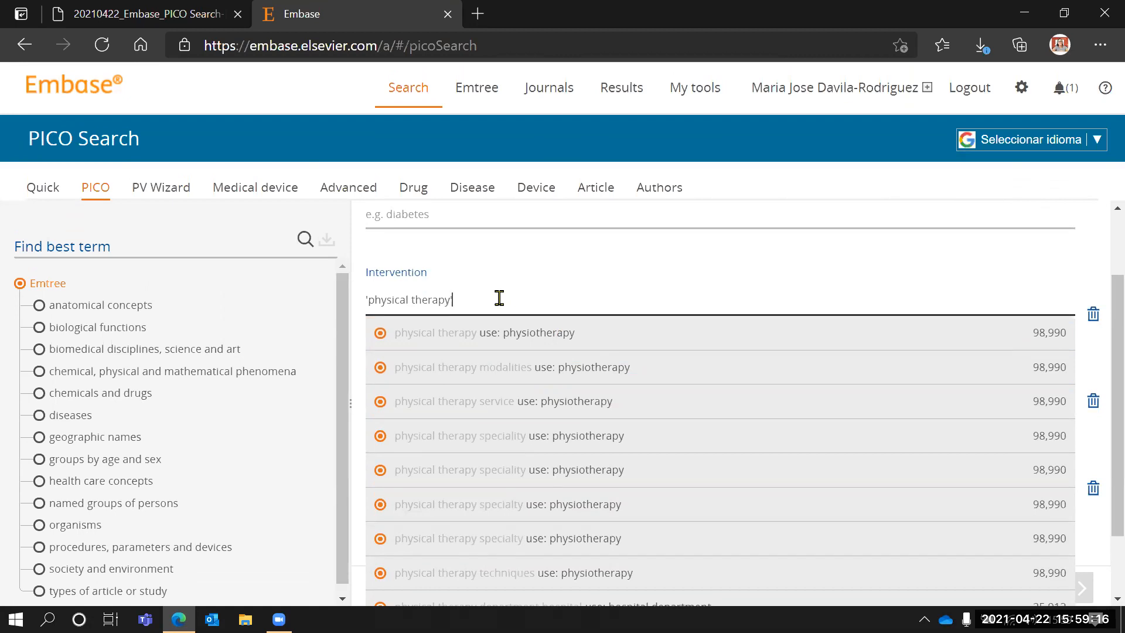
{"action": "type", "text": "/de"}
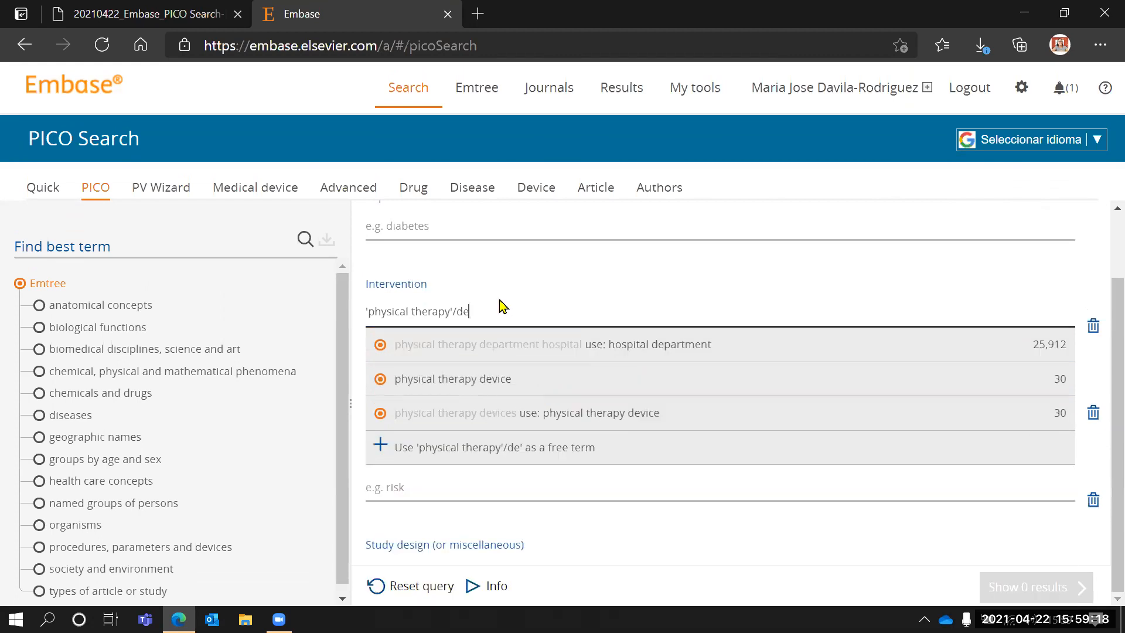
{"action": "key", "text": "Return"}
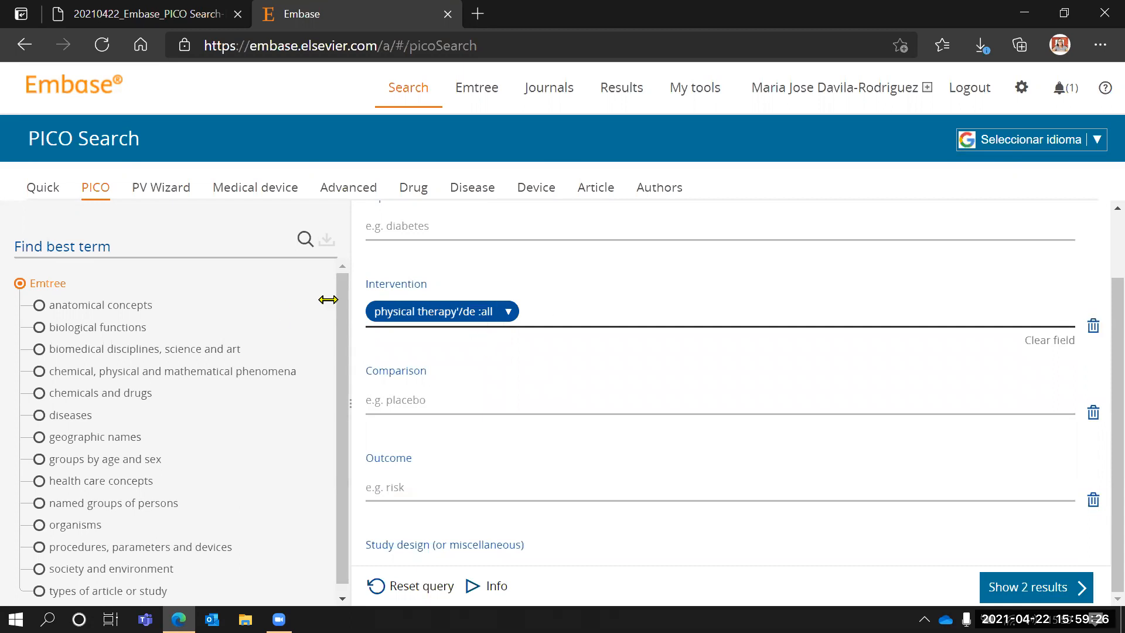
{"action": "left_click_drag", "start_coordinate": [326, 296], "coordinate": [436, 325]}
{"action": "scroll", "coordinate": [434, 319], "scroll_direction": "up", "scroll_amount": 2}
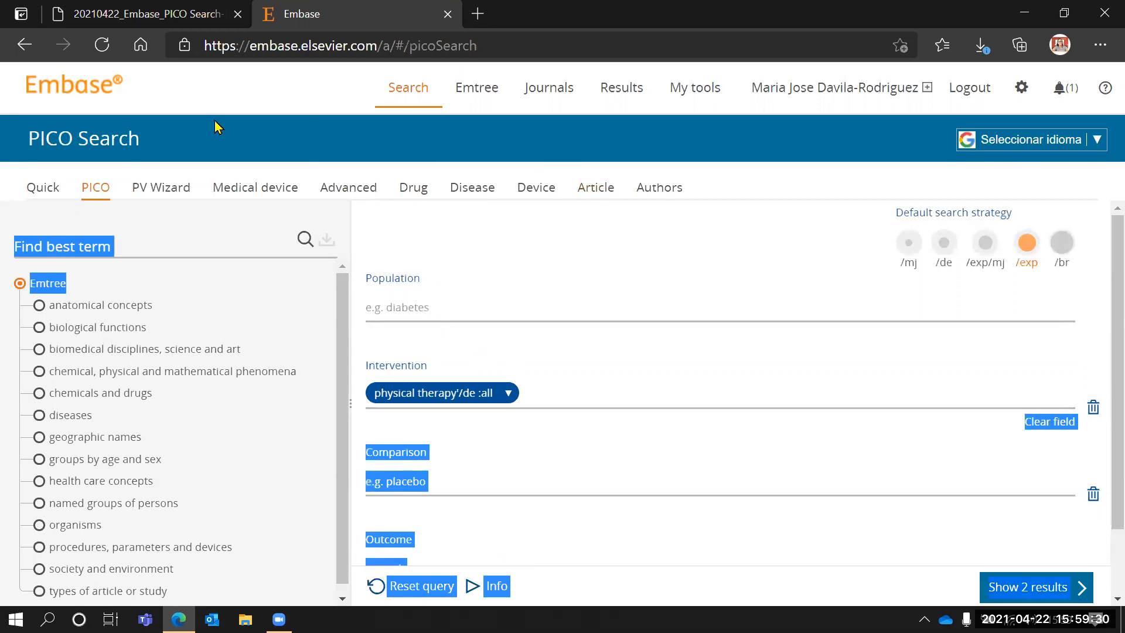
Step: Run a Quick Search for 'physical therapy'/de and show its results
{"action": "left_click", "coordinate": [42, 186]}
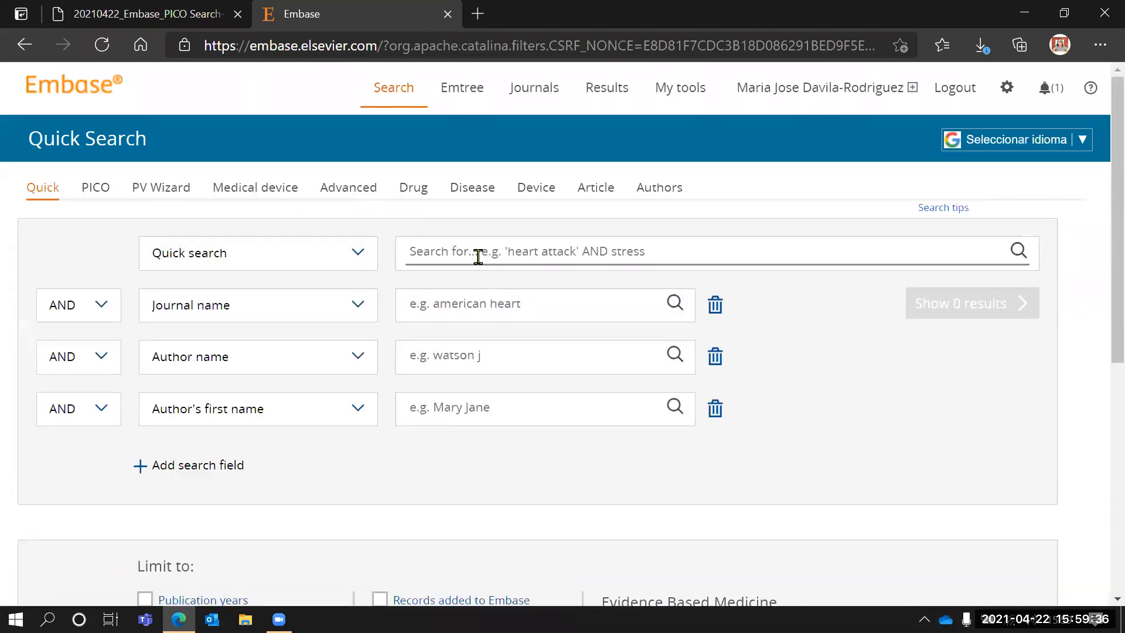
{"action": "type", "text": "physical "}
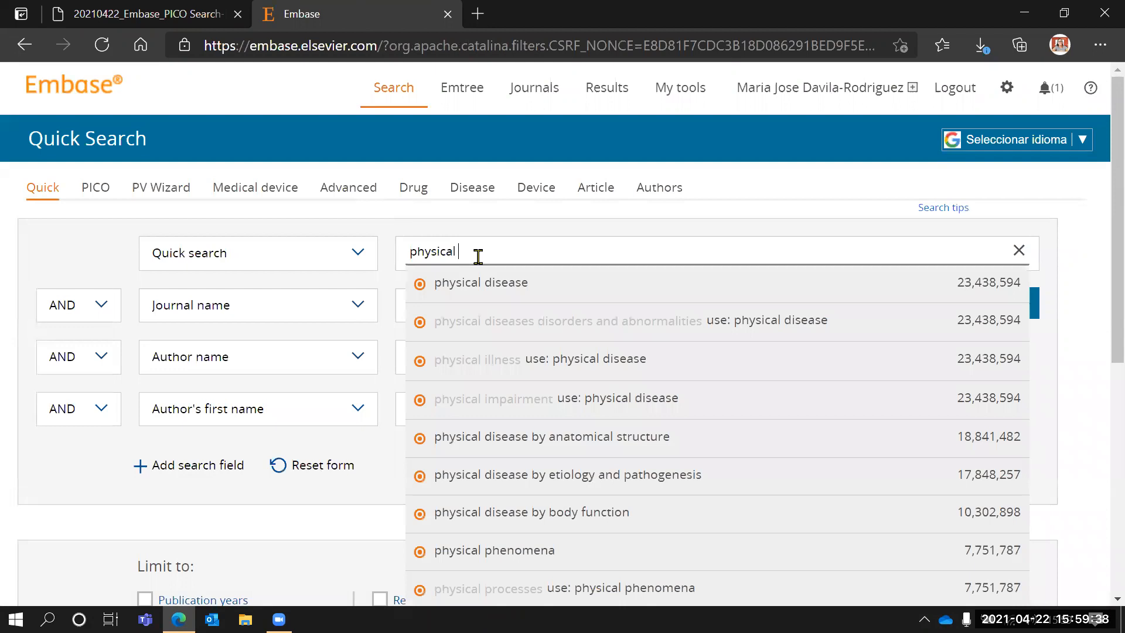
{"action": "type", "text": "therapy"}
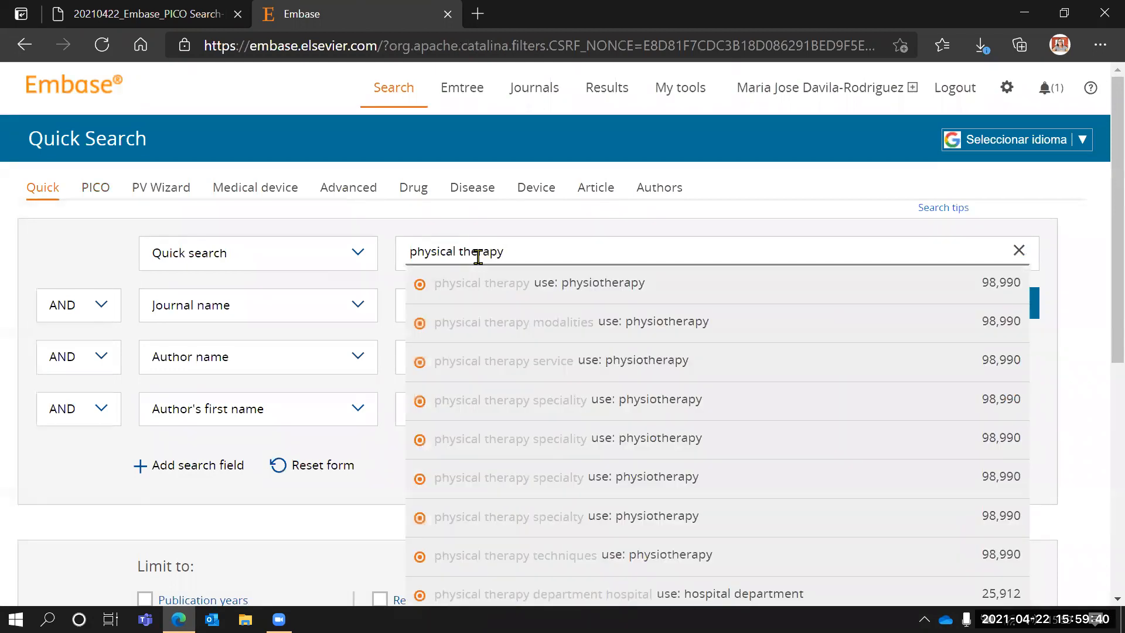
{"action": "type", "text": "\"'"}
{"action": "key", "text": "Home"}
{"action": "type", "text": "'"}
{"action": "left_click", "coordinate": [530, 254]}
{"action": "type", "text": "/"}
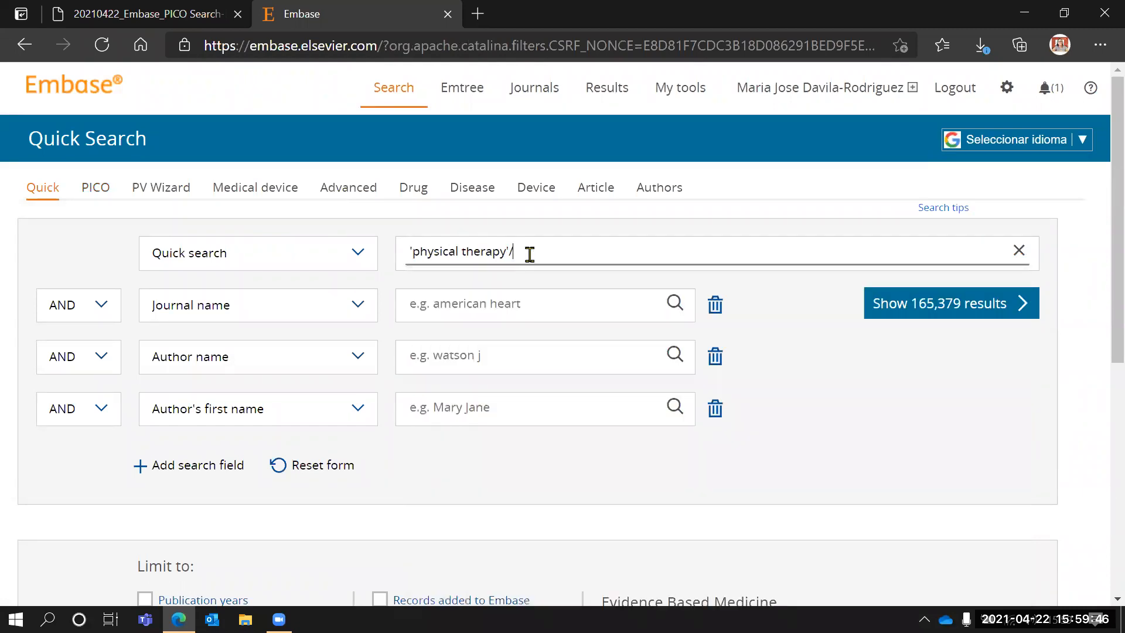
{"action": "type", "text": "de"}
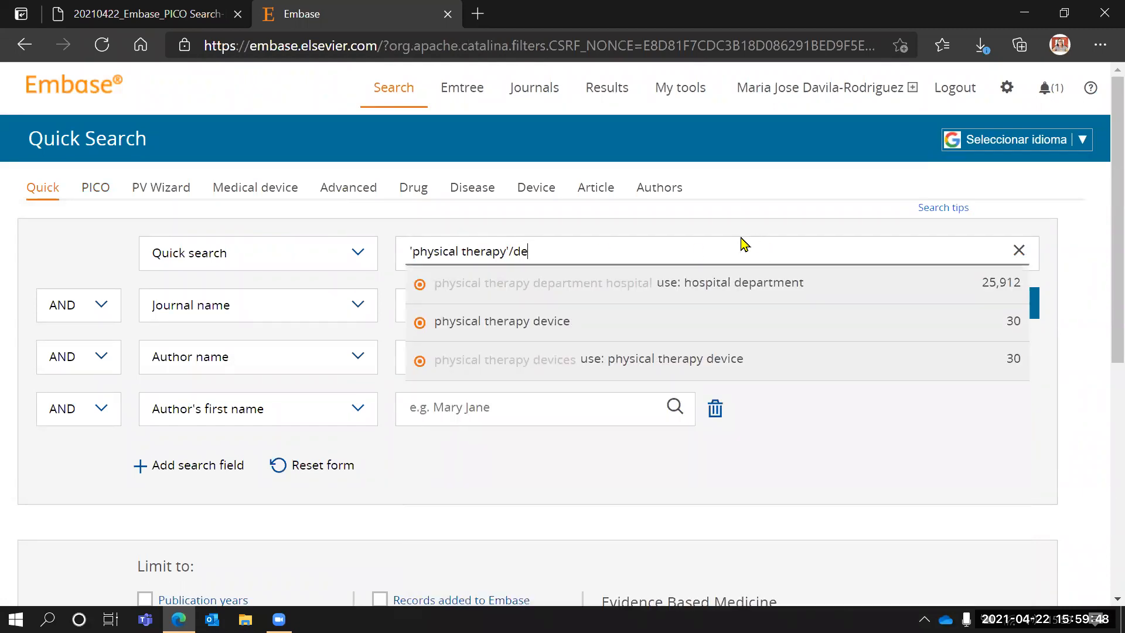
{"action": "left_click", "coordinate": [725, 228]}
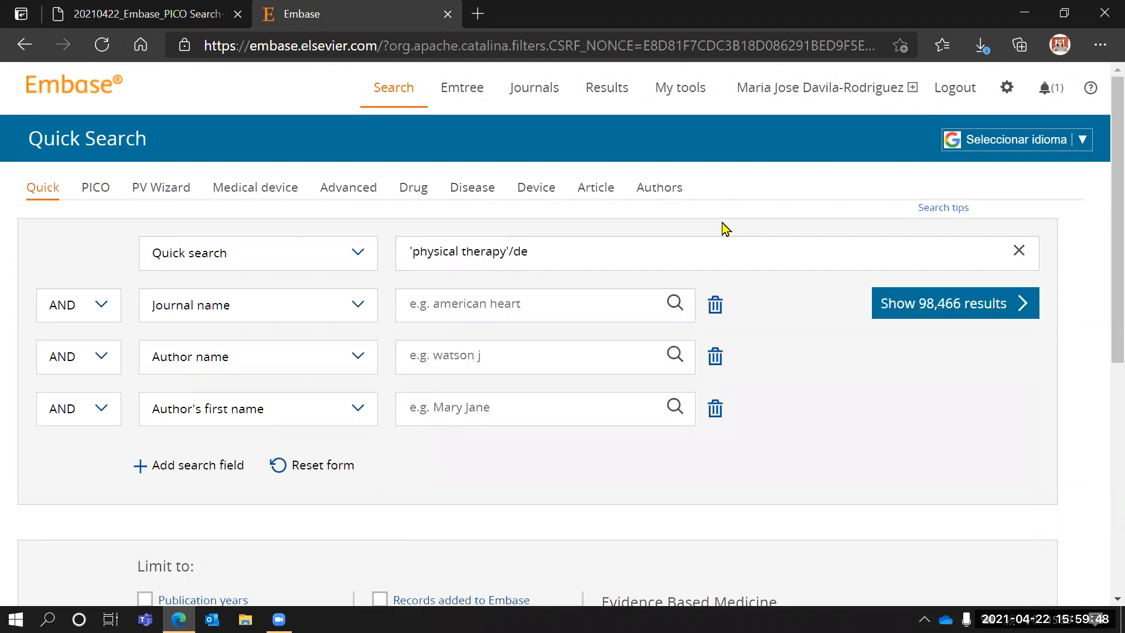
{"action": "left_click", "coordinate": [947, 303]}
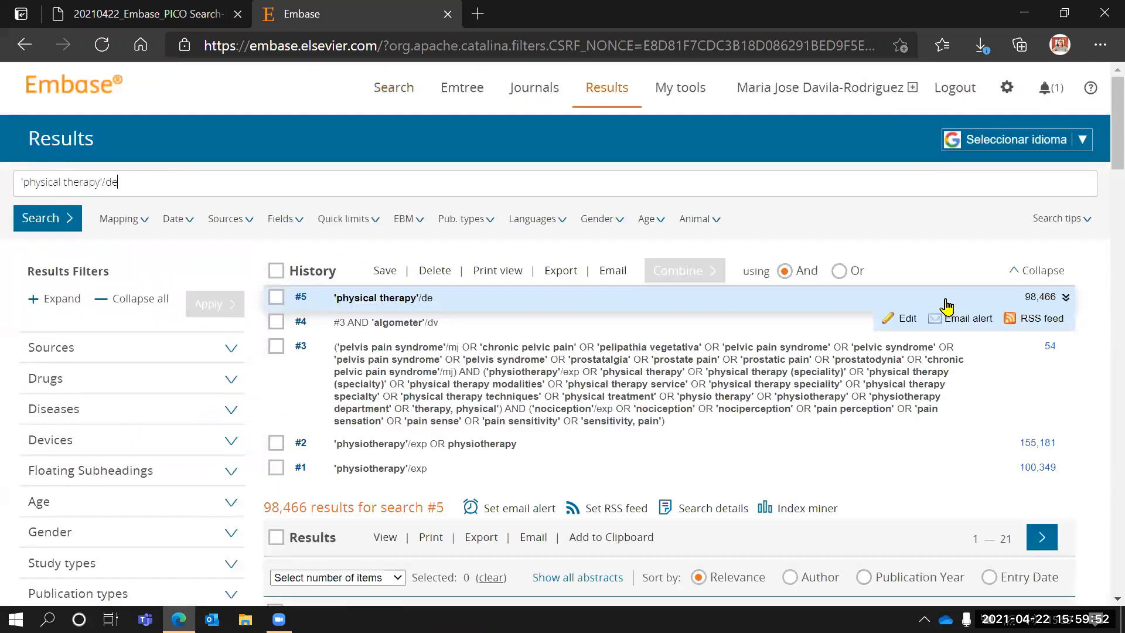
Step: Examine the search history and first records for 'physical therapy'/de, and return to the empty Quick Search form
{"action": "left_click_drag", "start_coordinate": [151, 187], "coordinate": [3, 205]}
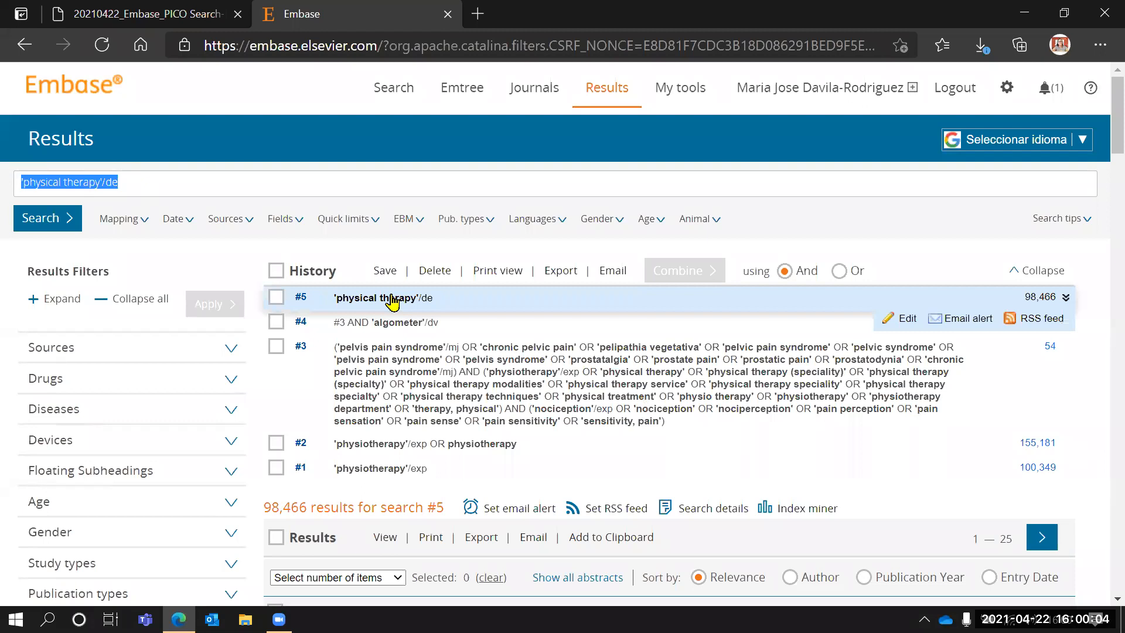
{"action": "scroll", "coordinate": [528, 423], "scroll_direction": "down", "scroll_amount": 1}
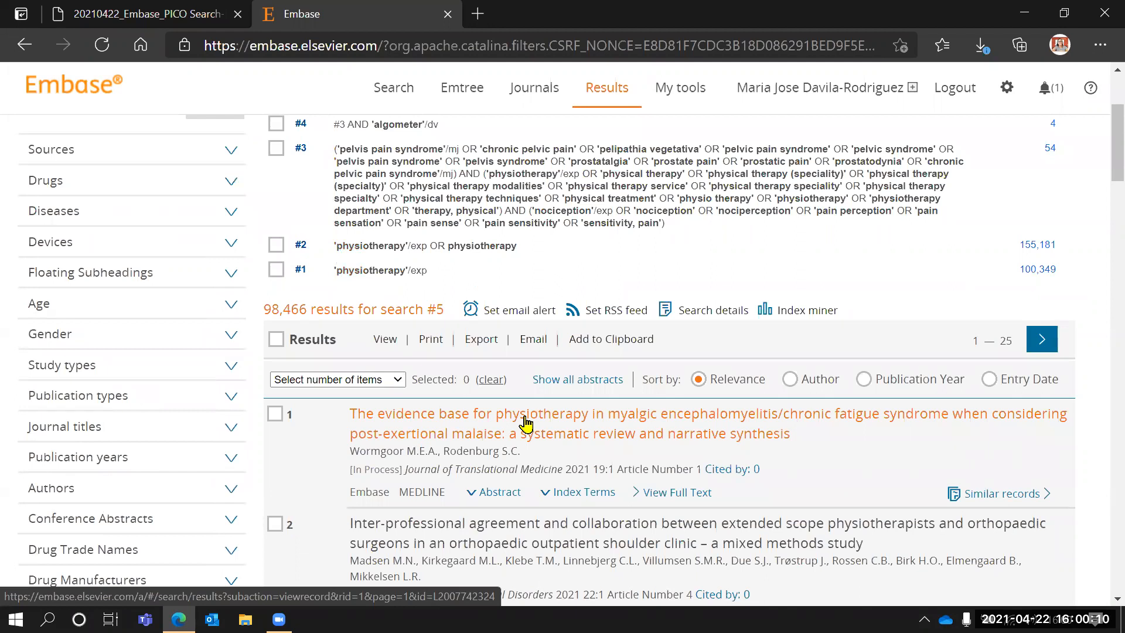
{"action": "scroll", "coordinate": [526, 422], "scroll_direction": "up", "scroll_amount": 2}
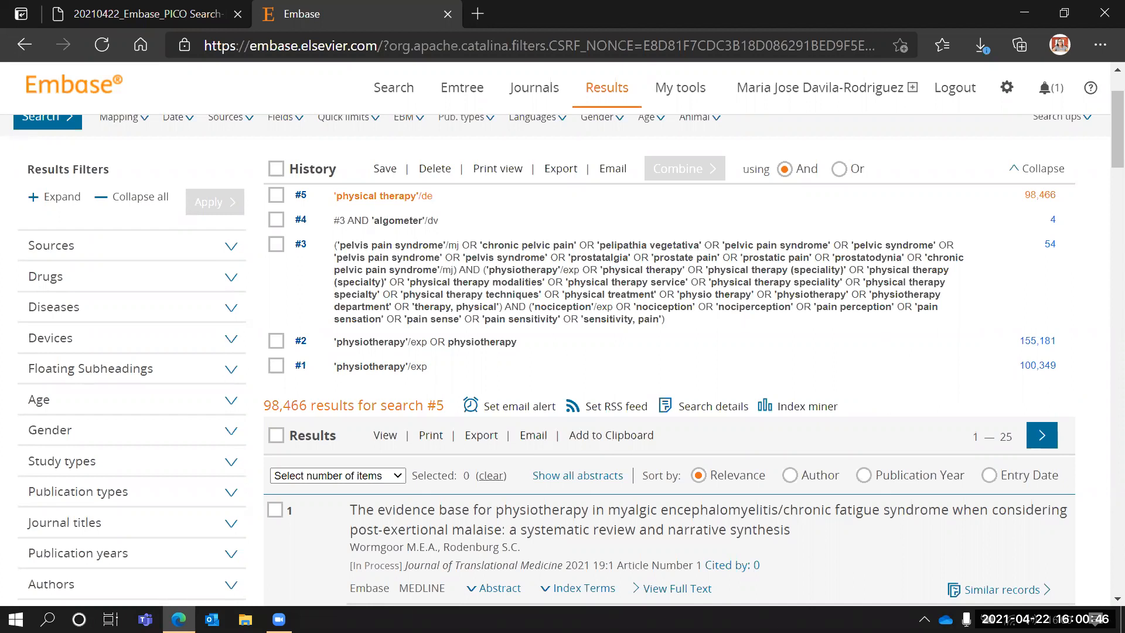
{"action": "left_click", "coordinate": [389, 97]}
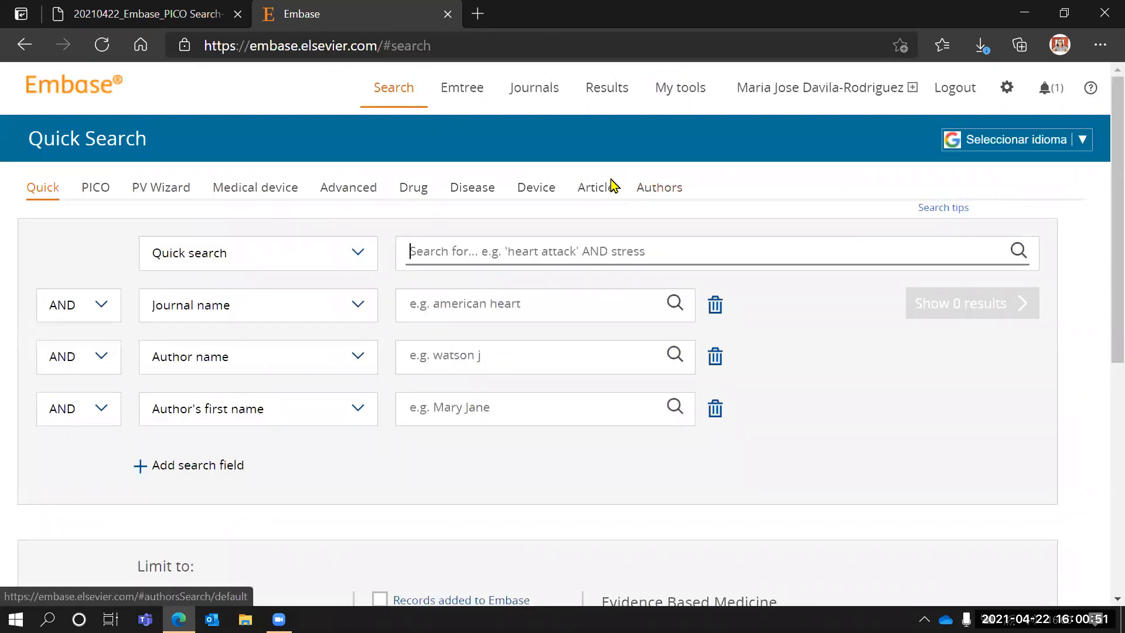
Step: View the Article search form with its author, journal title and publication year fields, and return to the Quick Search form
{"action": "left_click", "coordinate": [600, 193]}
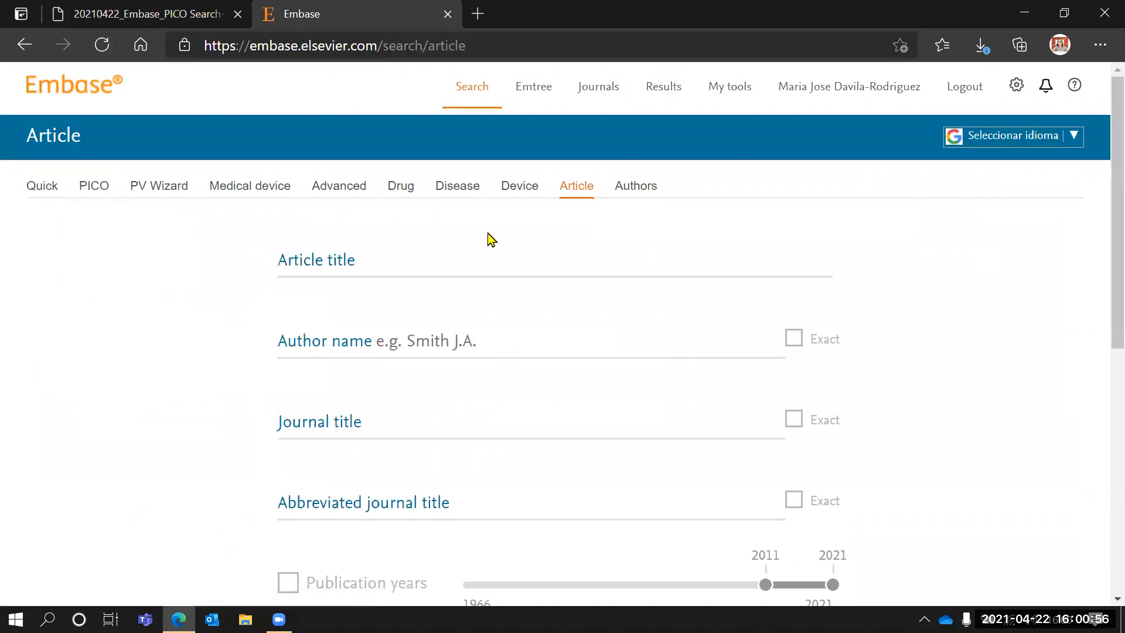
{"action": "left_click", "coordinate": [345, 363]}
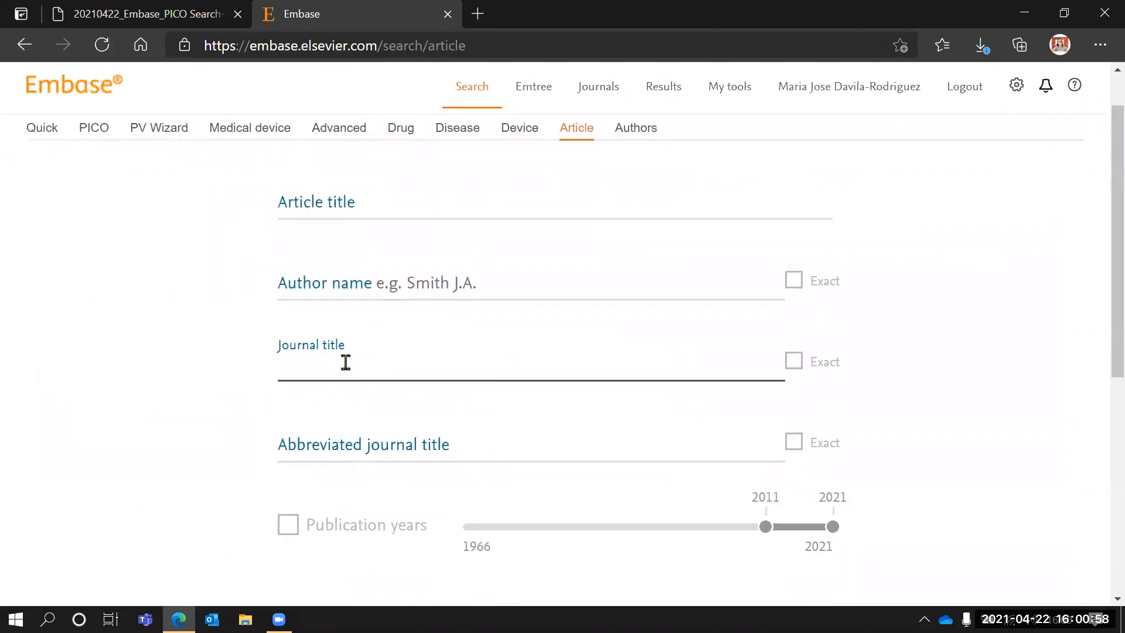
{"action": "left_click", "coordinate": [34, 142]}
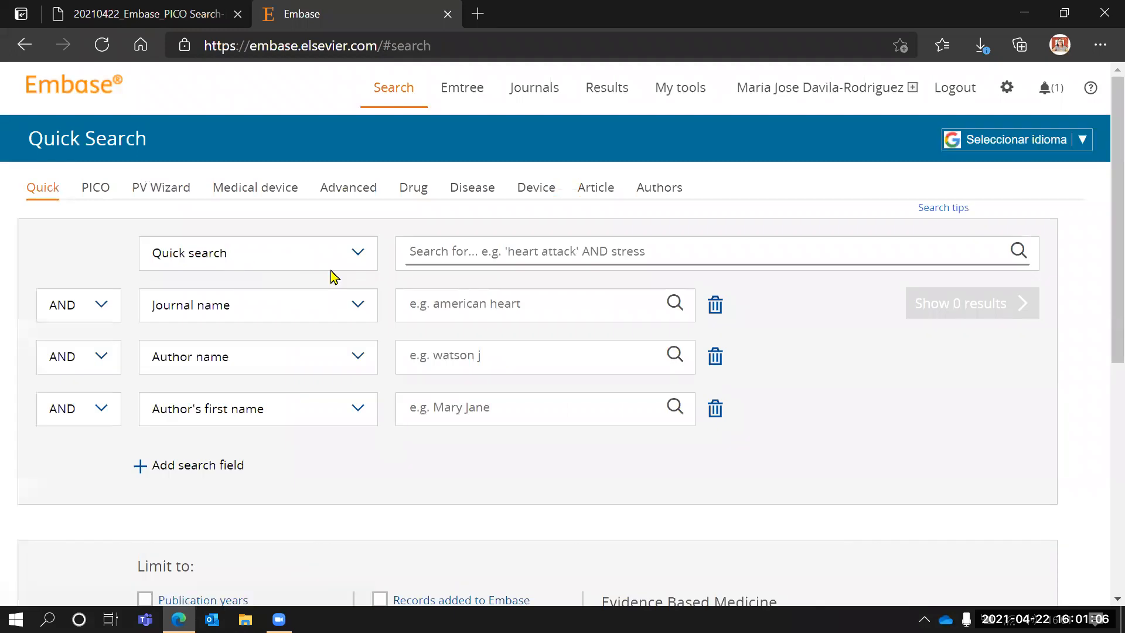
Step: Review the searchable field options offered for the first Quick Search row, and close the list without changing the field
{"action": "left_click", "coordinate": [364, 253]}
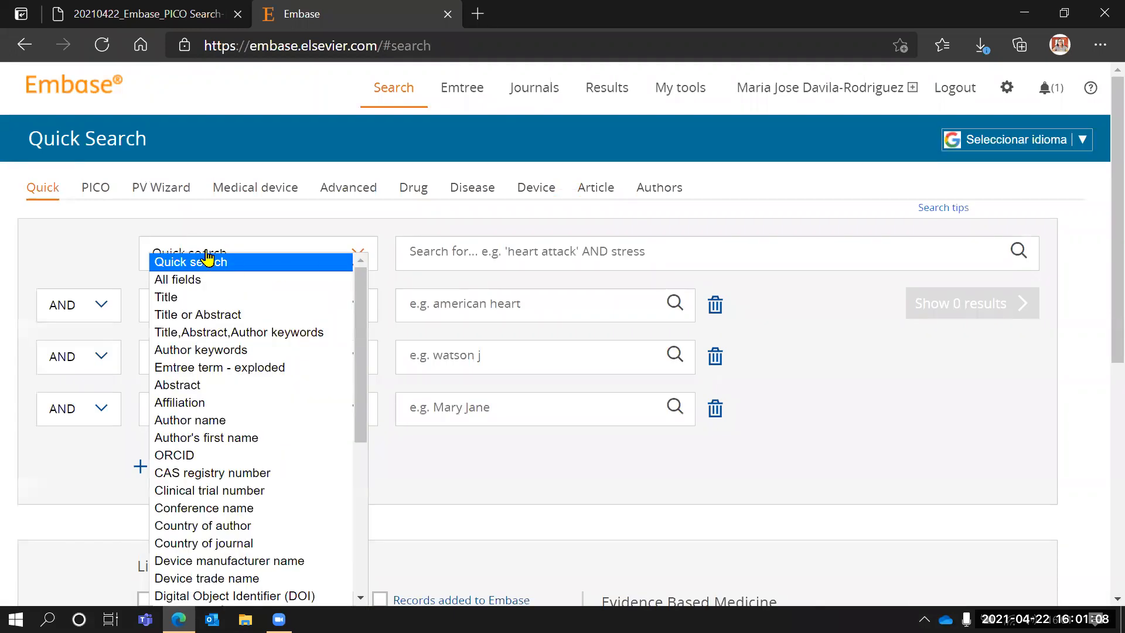
{"action": "scroll", "coordinate": [232, 384], "scroll_direction": "down", "scroll_amount": 3}
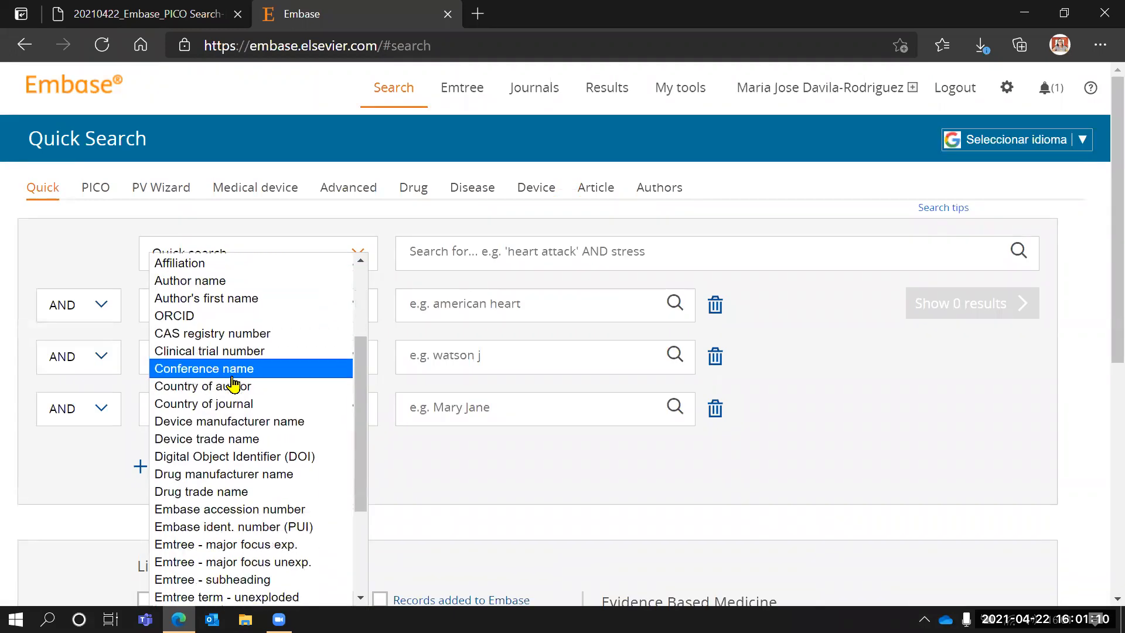
{"action": "scroll", "coordinate": [232, 383], "scroll_direction": "down", "scroll_amount": 2}
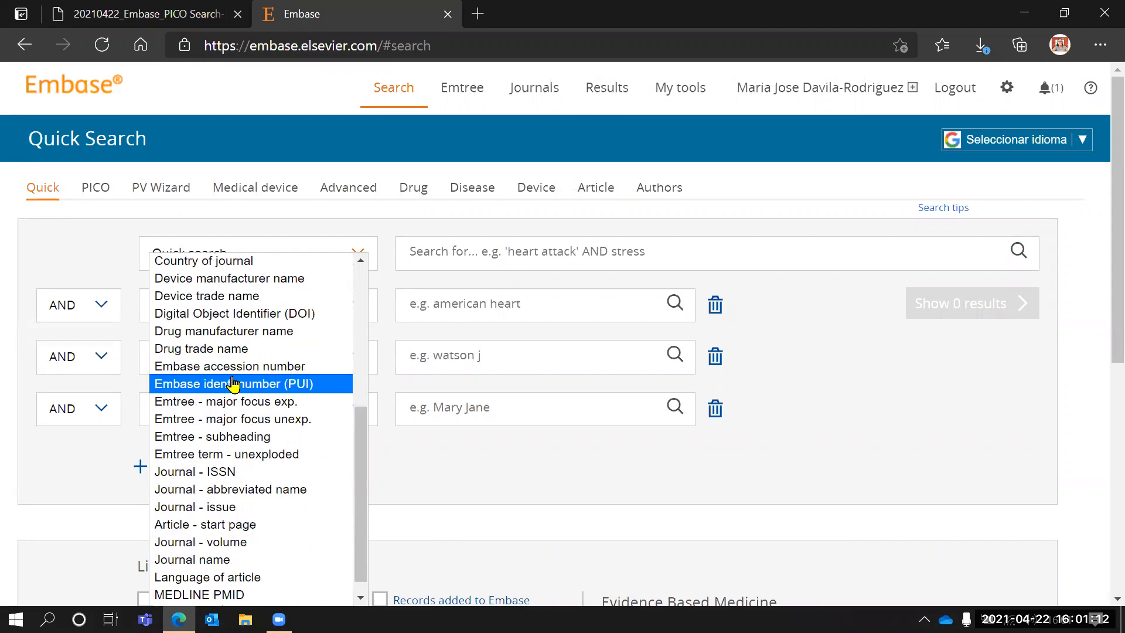
{"action": "scroll", "coordinate": [232, 384], "scroll_direction": "up", "scroll_amount": 4}
{"action": "scroll", "coordinate": [233, 384], "scroll_direction": "up", "scroll_amount": 2}
{"action": "left_click", "coordinate": [61, 234]}
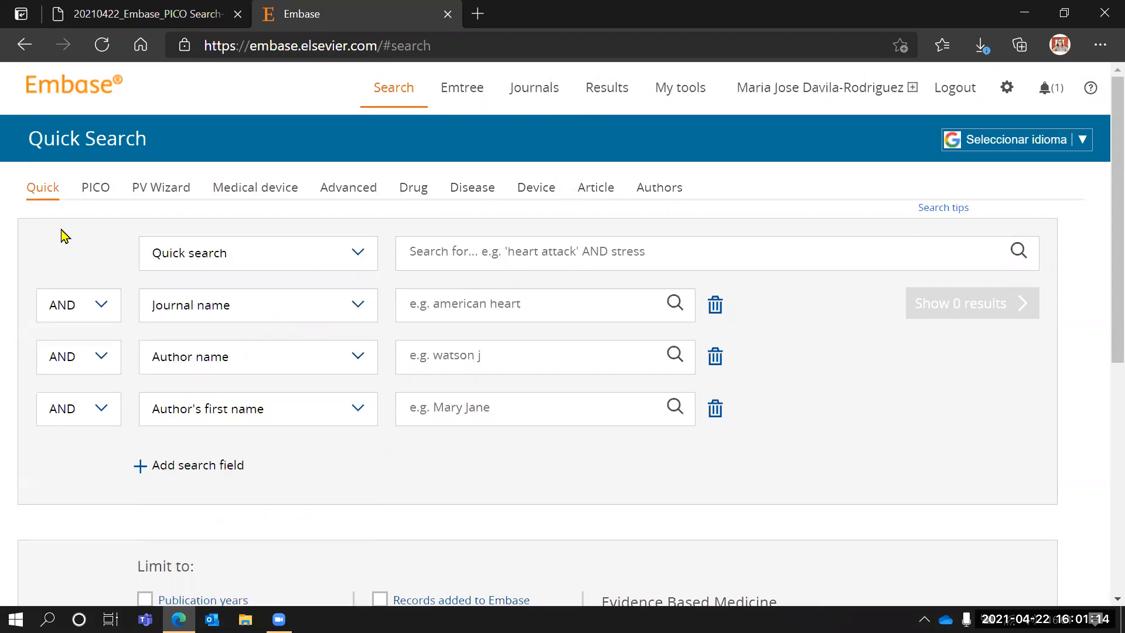